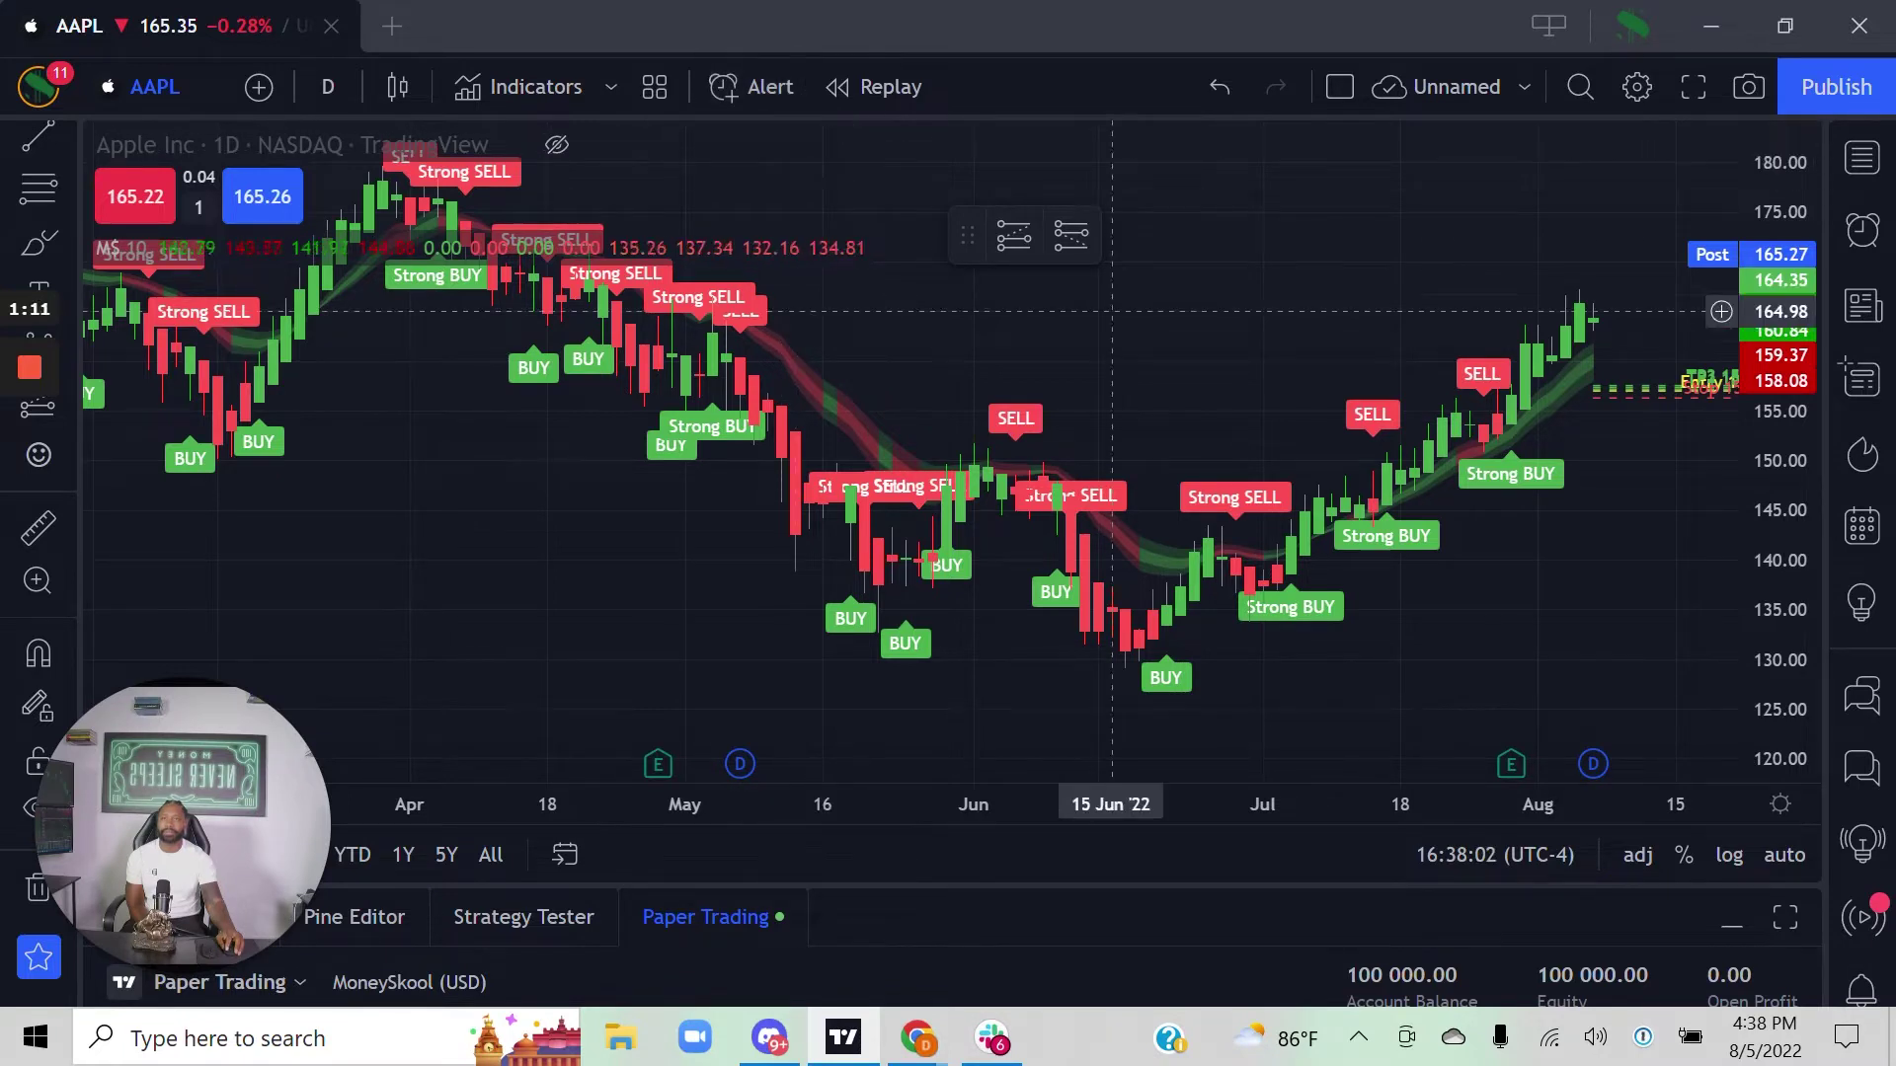
- Open the empty Alerts panel in the right sidebar beside the AAPL chart
{"action": "right_click", "coordinate": [1221, 383]}
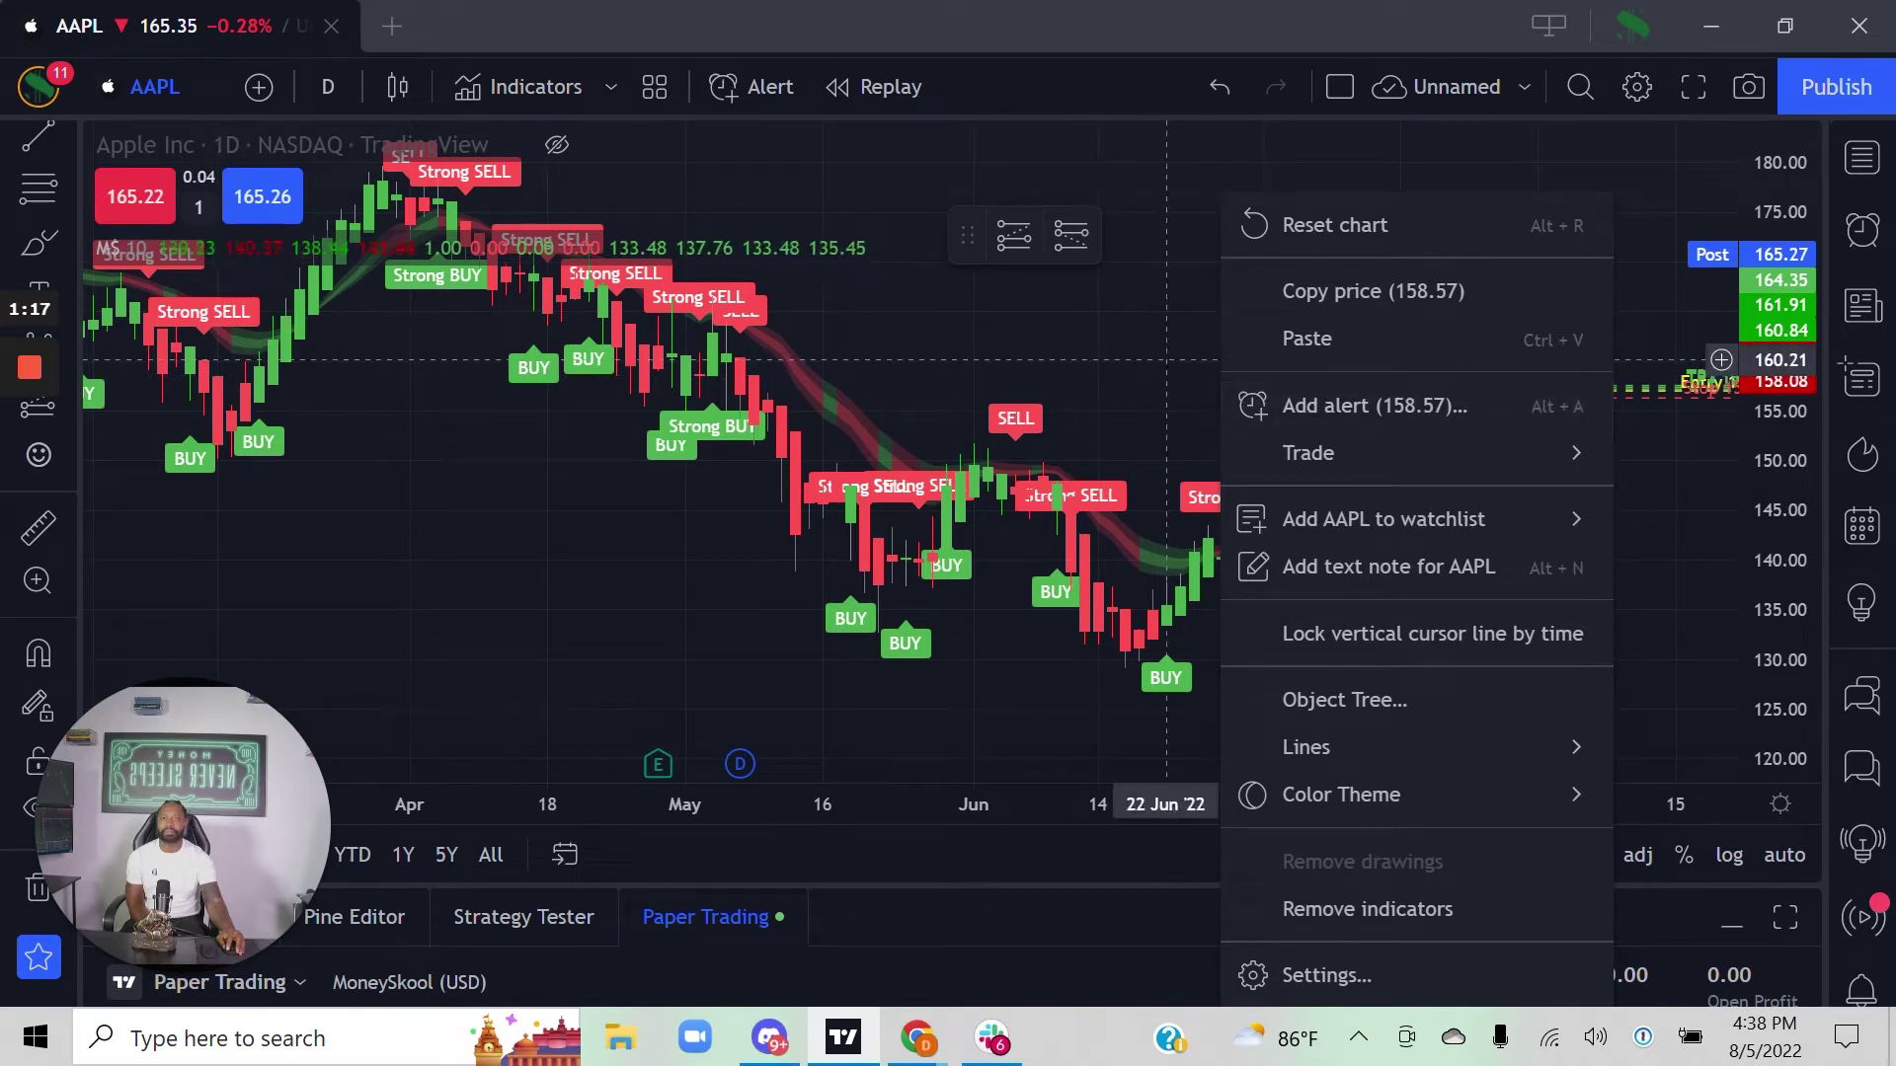
{"action": "left_click", "coordinate": [1136, 395]}
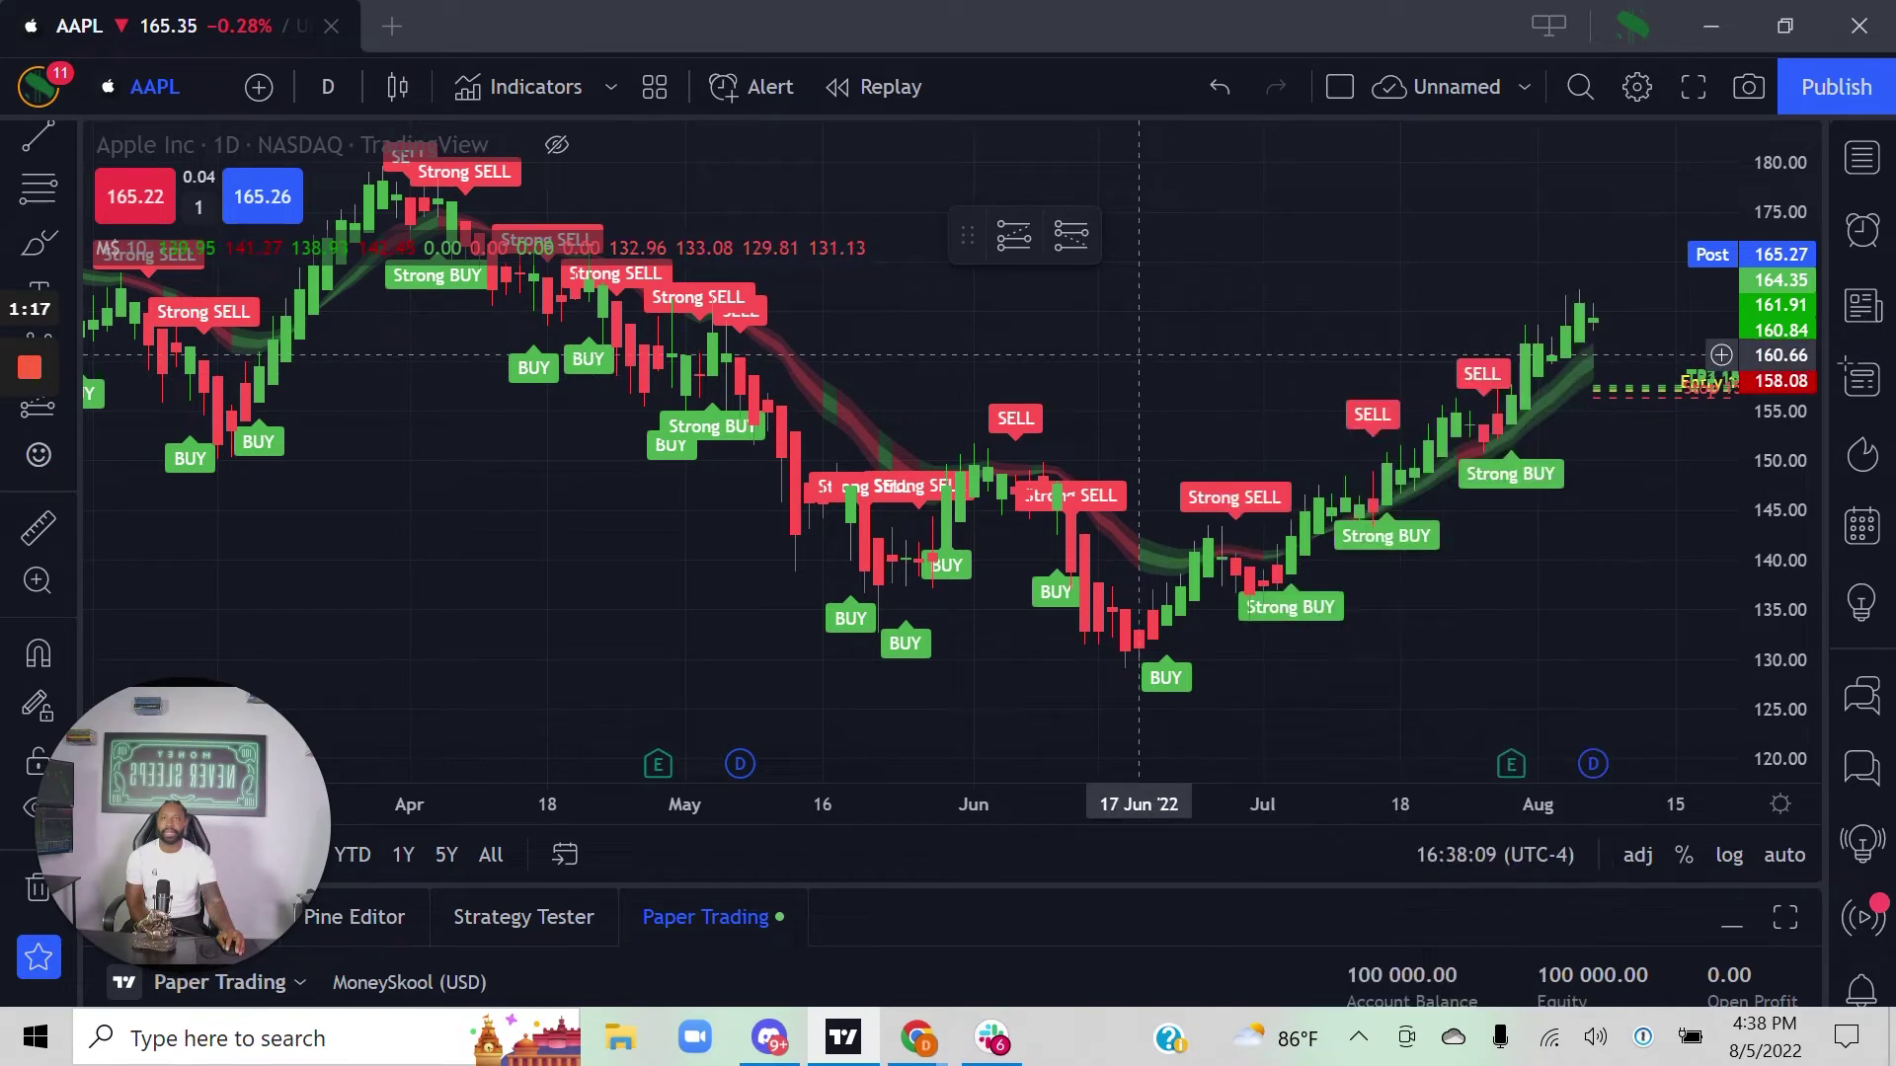
{"action": "left_click", "coordinate": [1878, 247]}
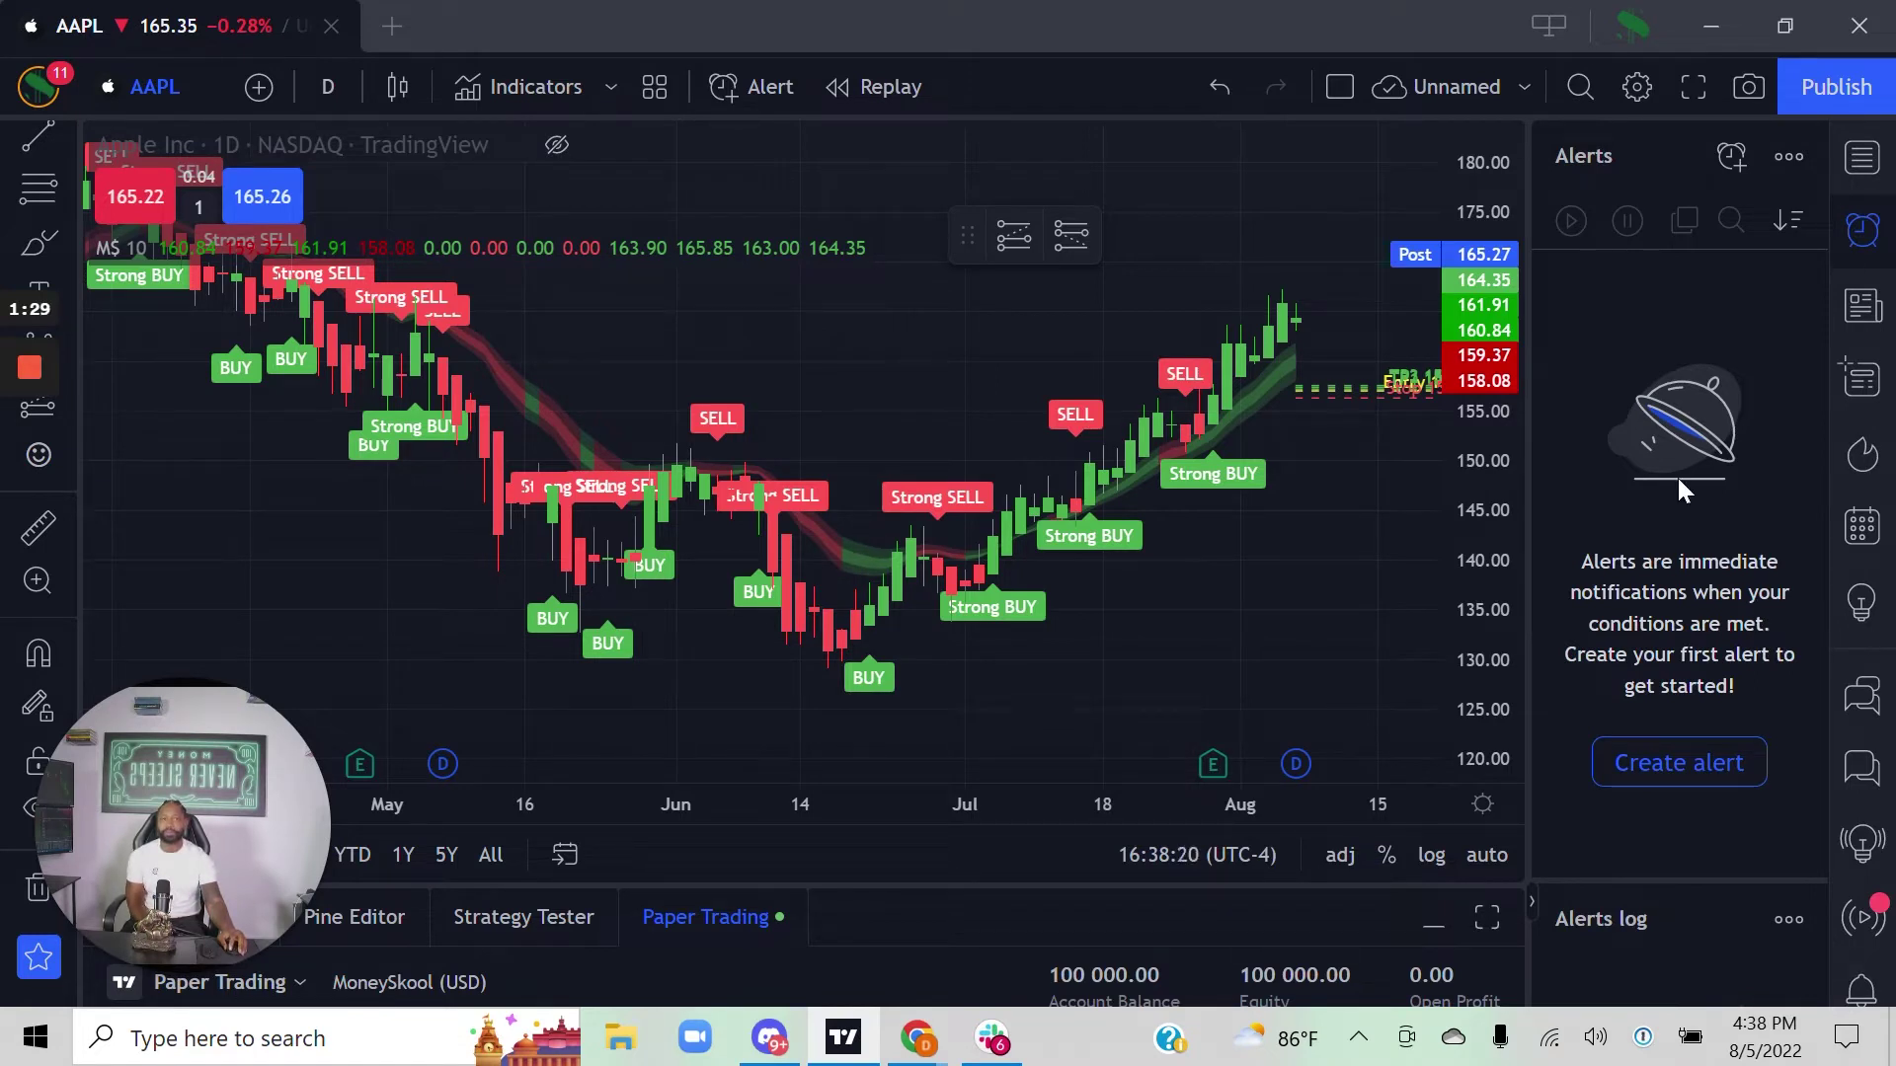
- Create a new AAPL alert on the M$ (10) Buy alarm condition, firing Once Per Bar
{"action": "left_click", "coordinate": [1668, 766]}
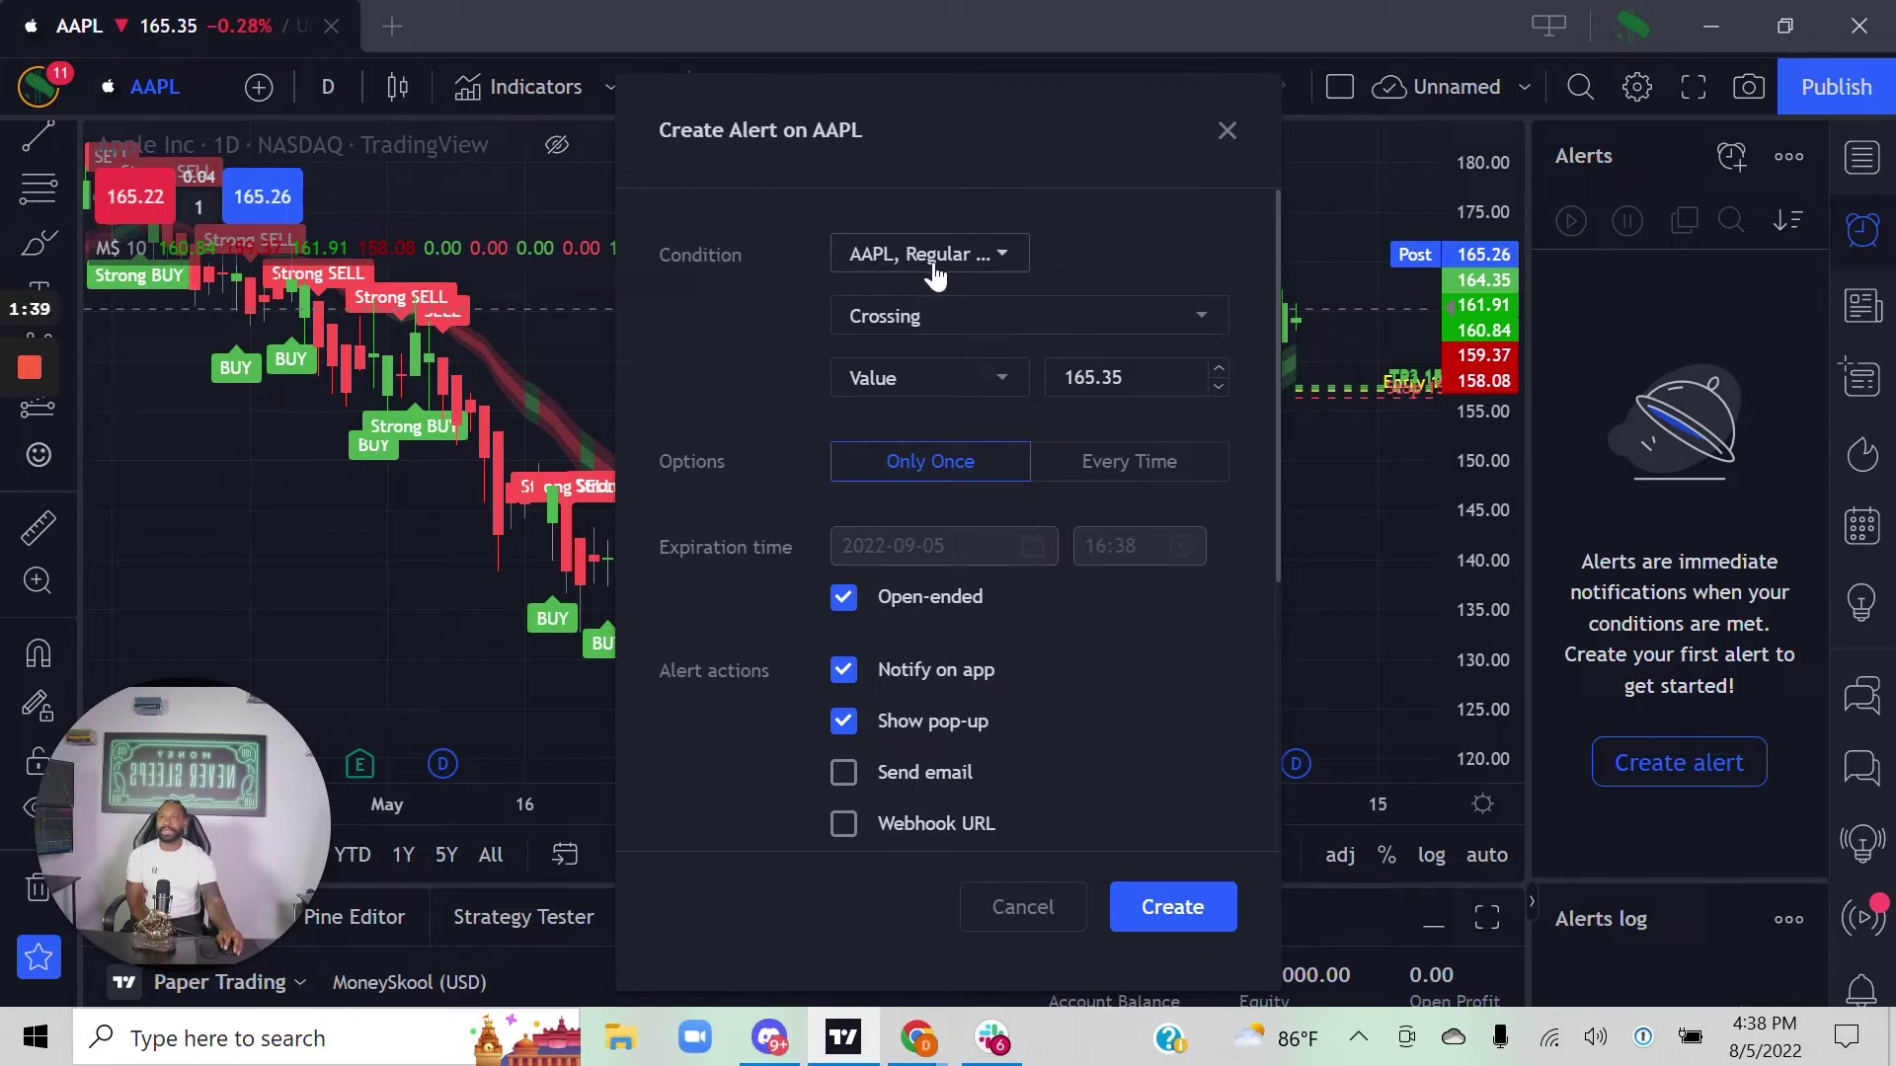
{"action": "left_click", "coordinate": [1002, 272]}
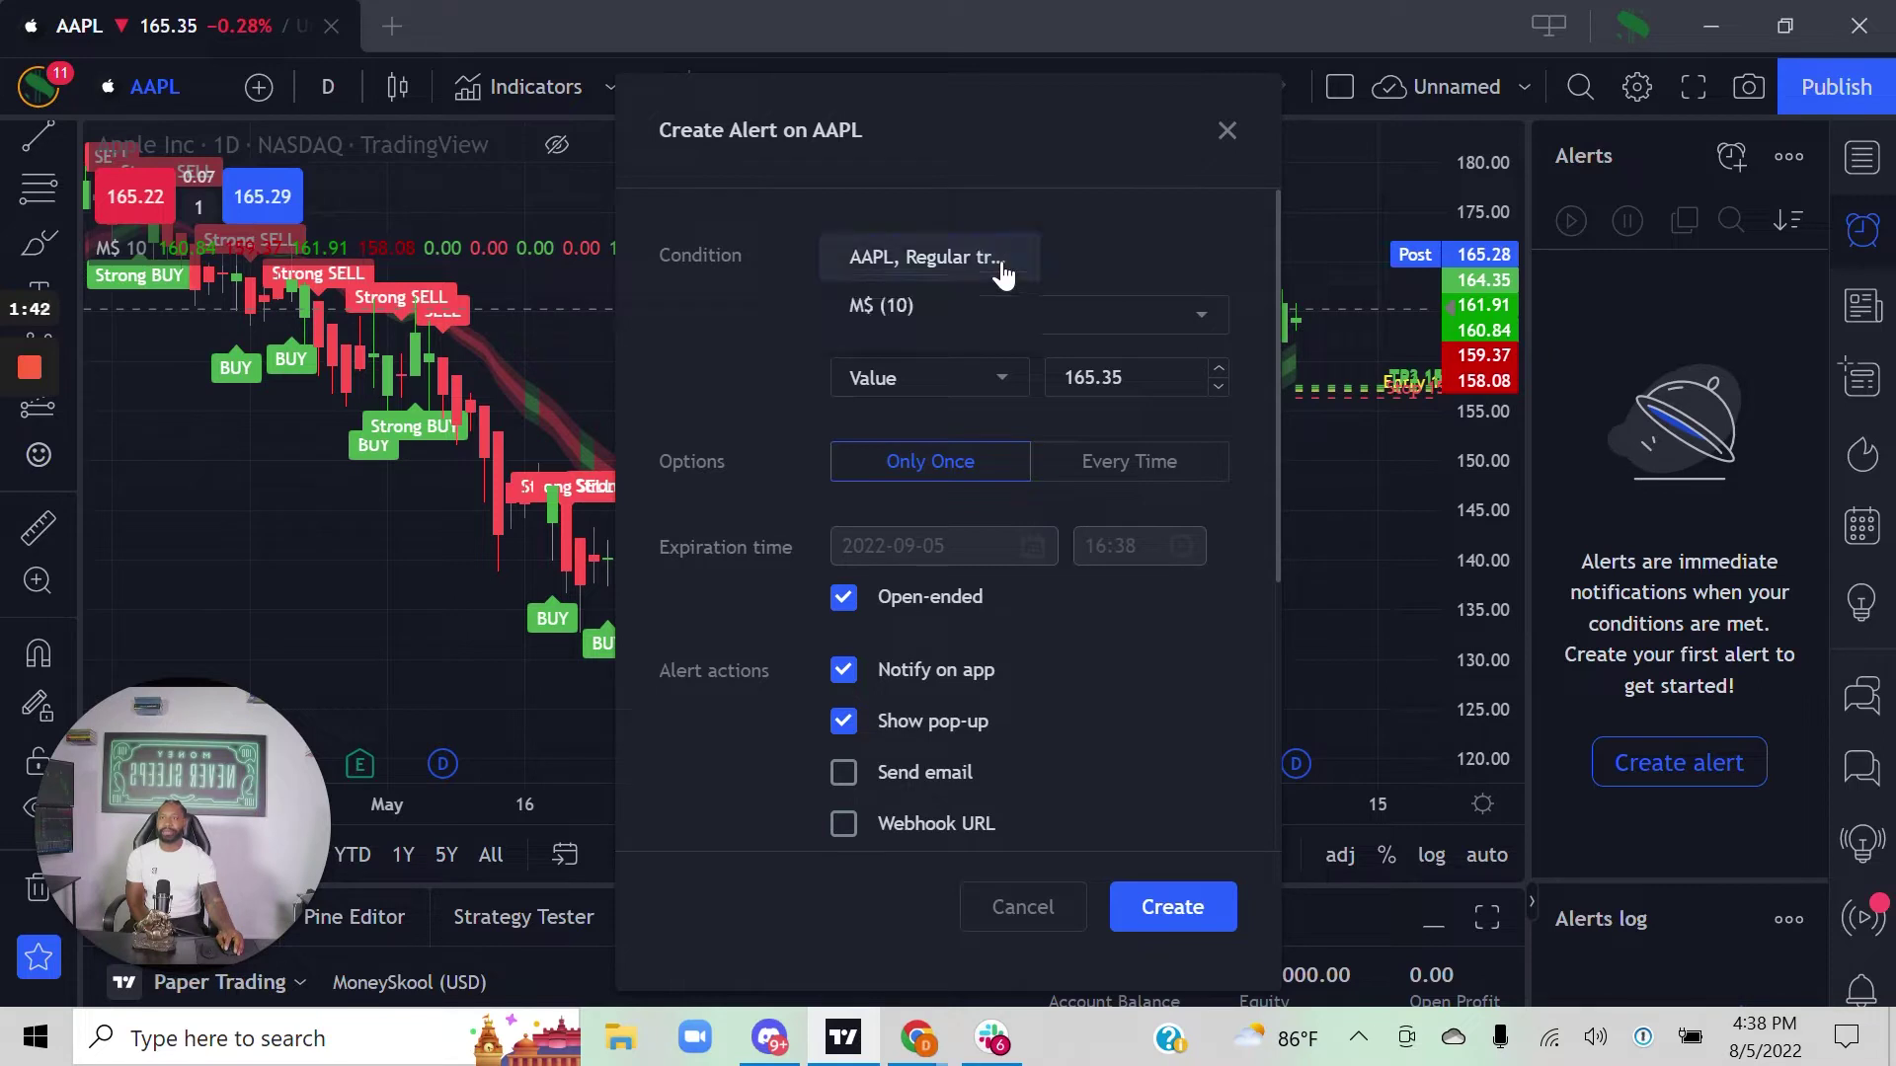
{"action": "left_click", "coordinate": [882, 308]}
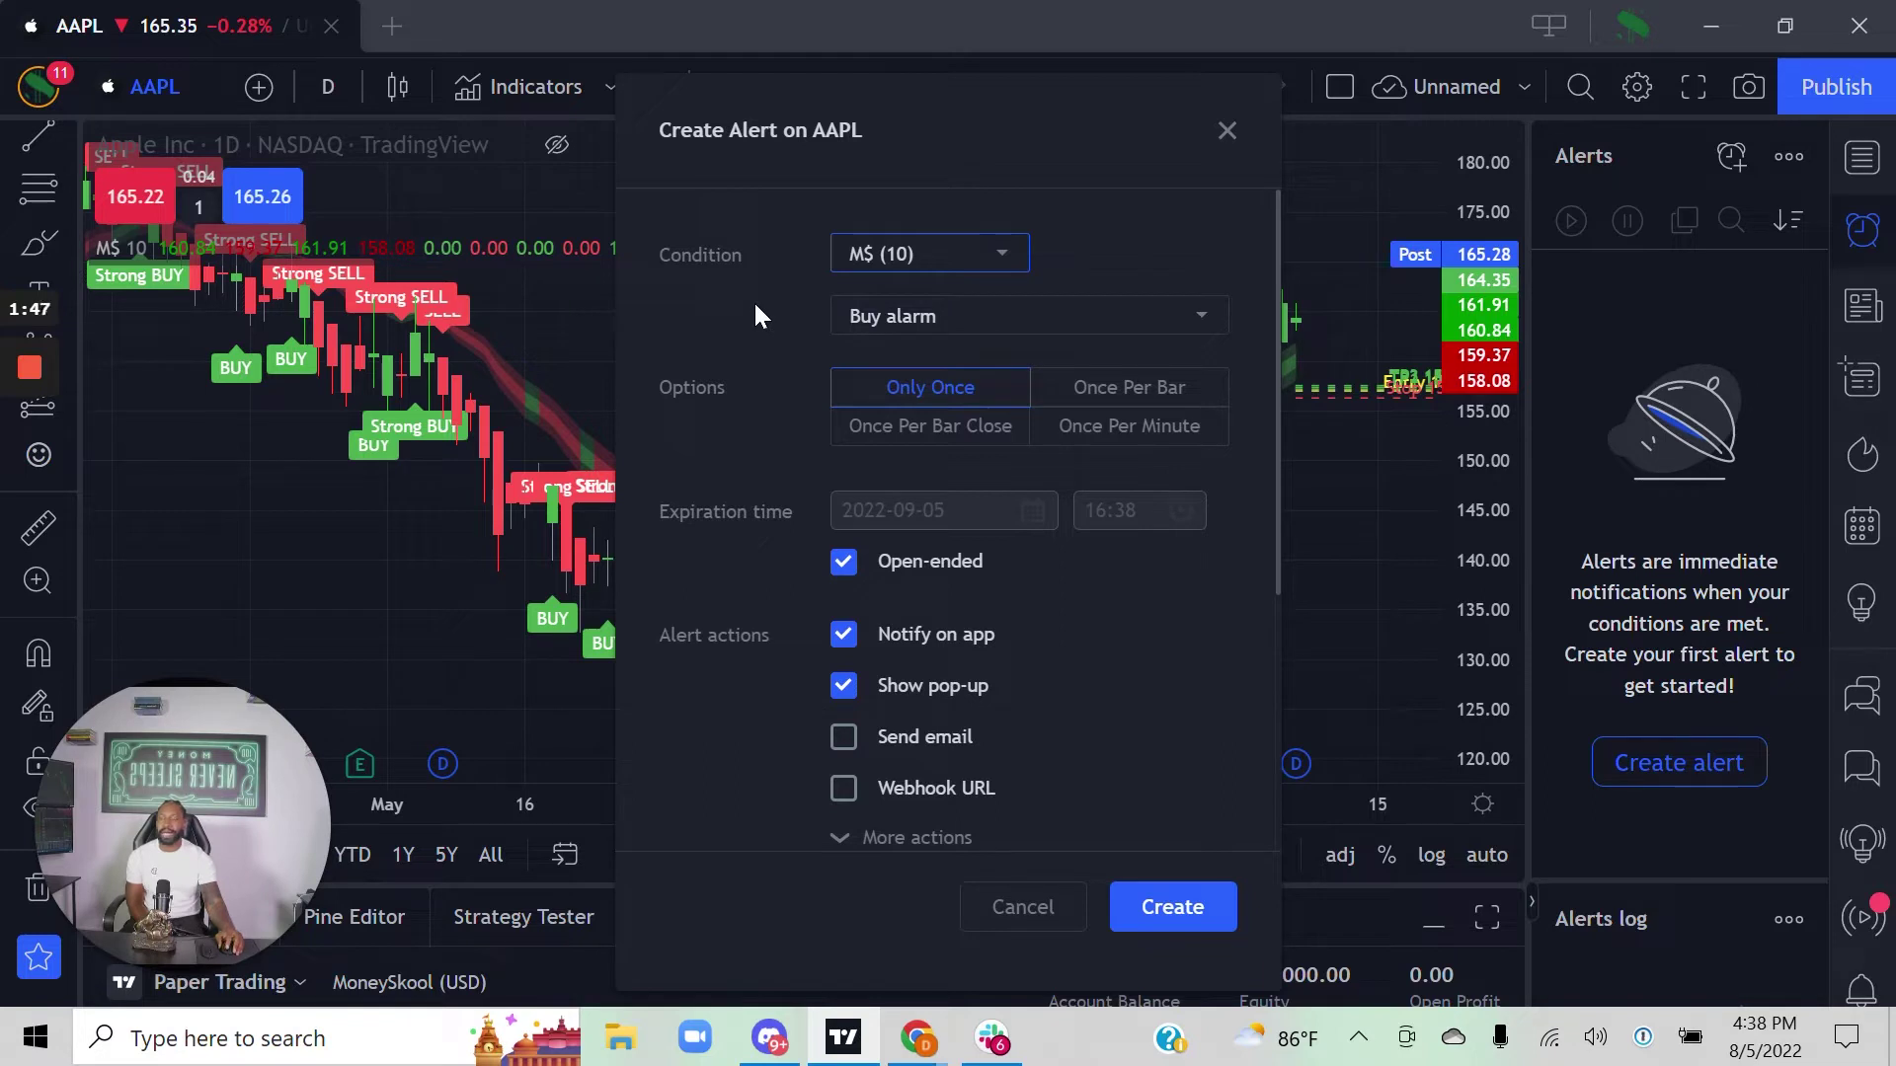
{"action": "left_click", "coordinate": [1198, 317]}
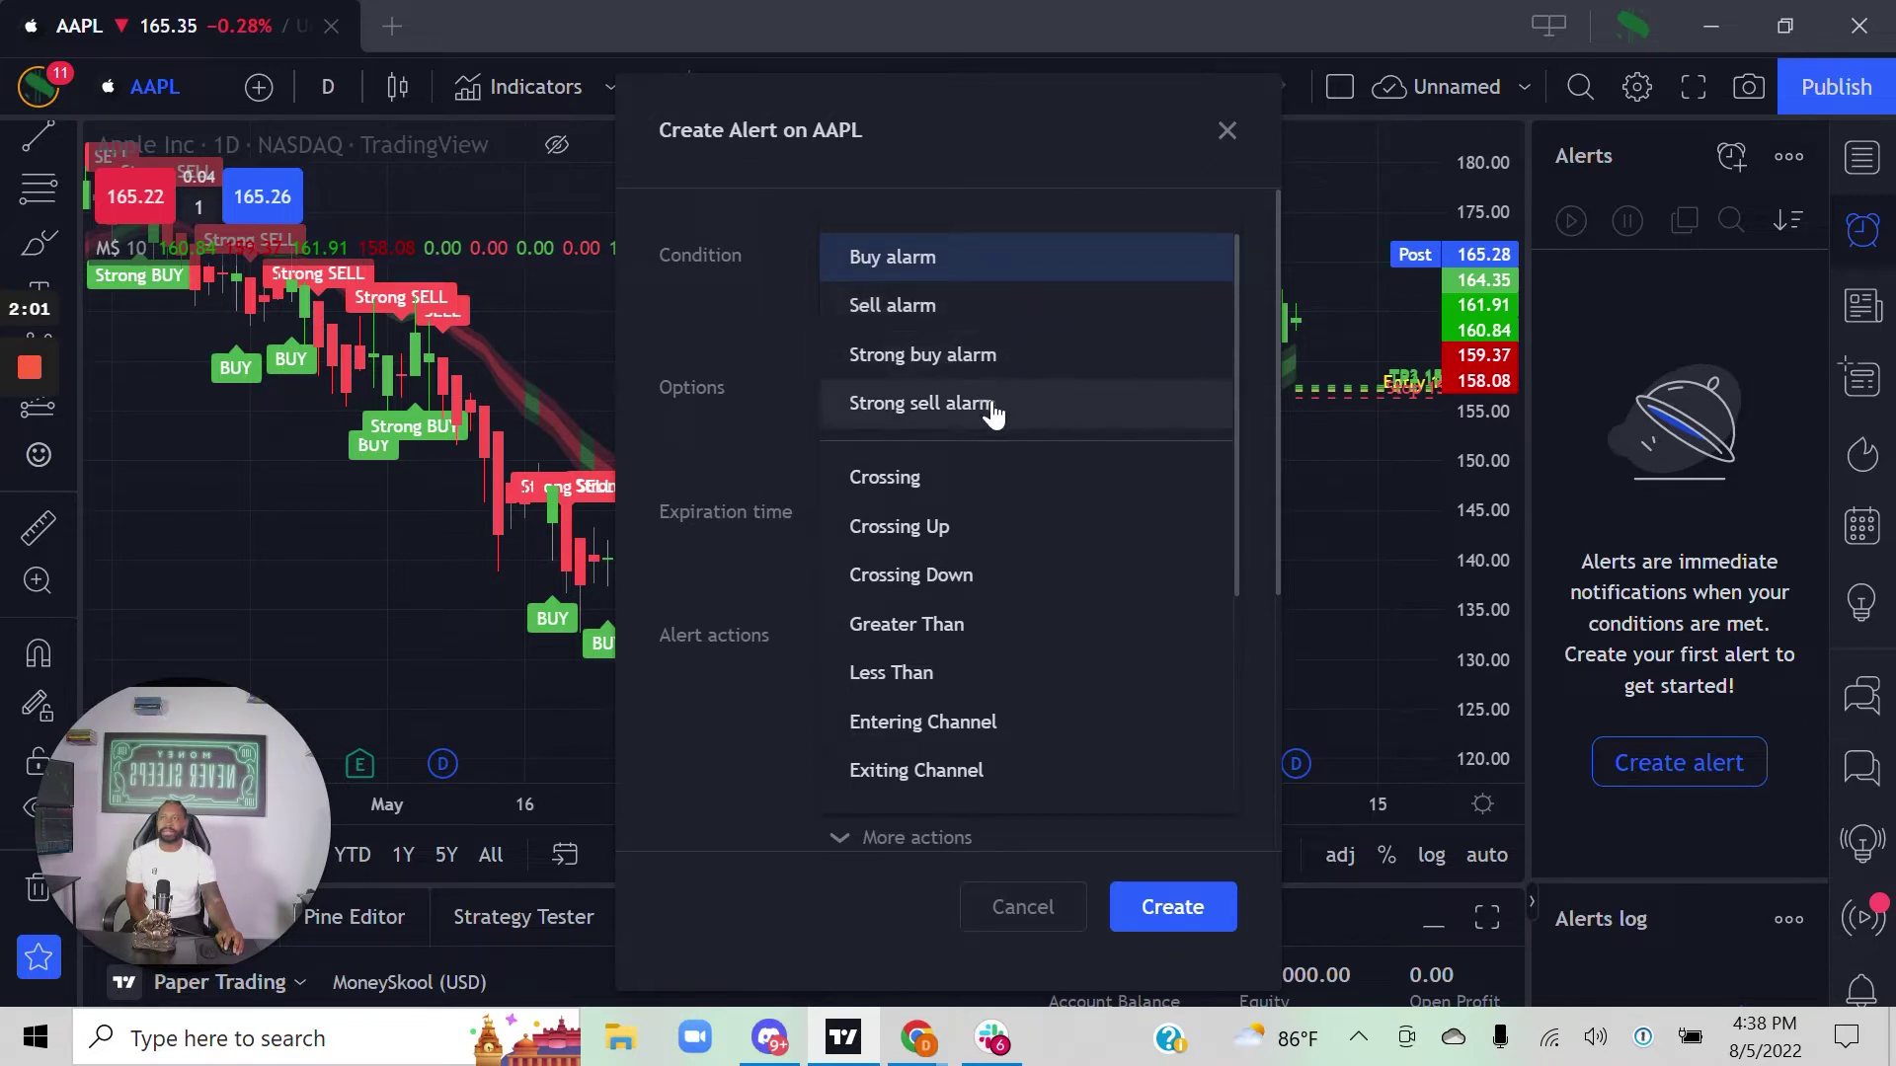
{"action": "left_click", "coordinate": [938, 265]}
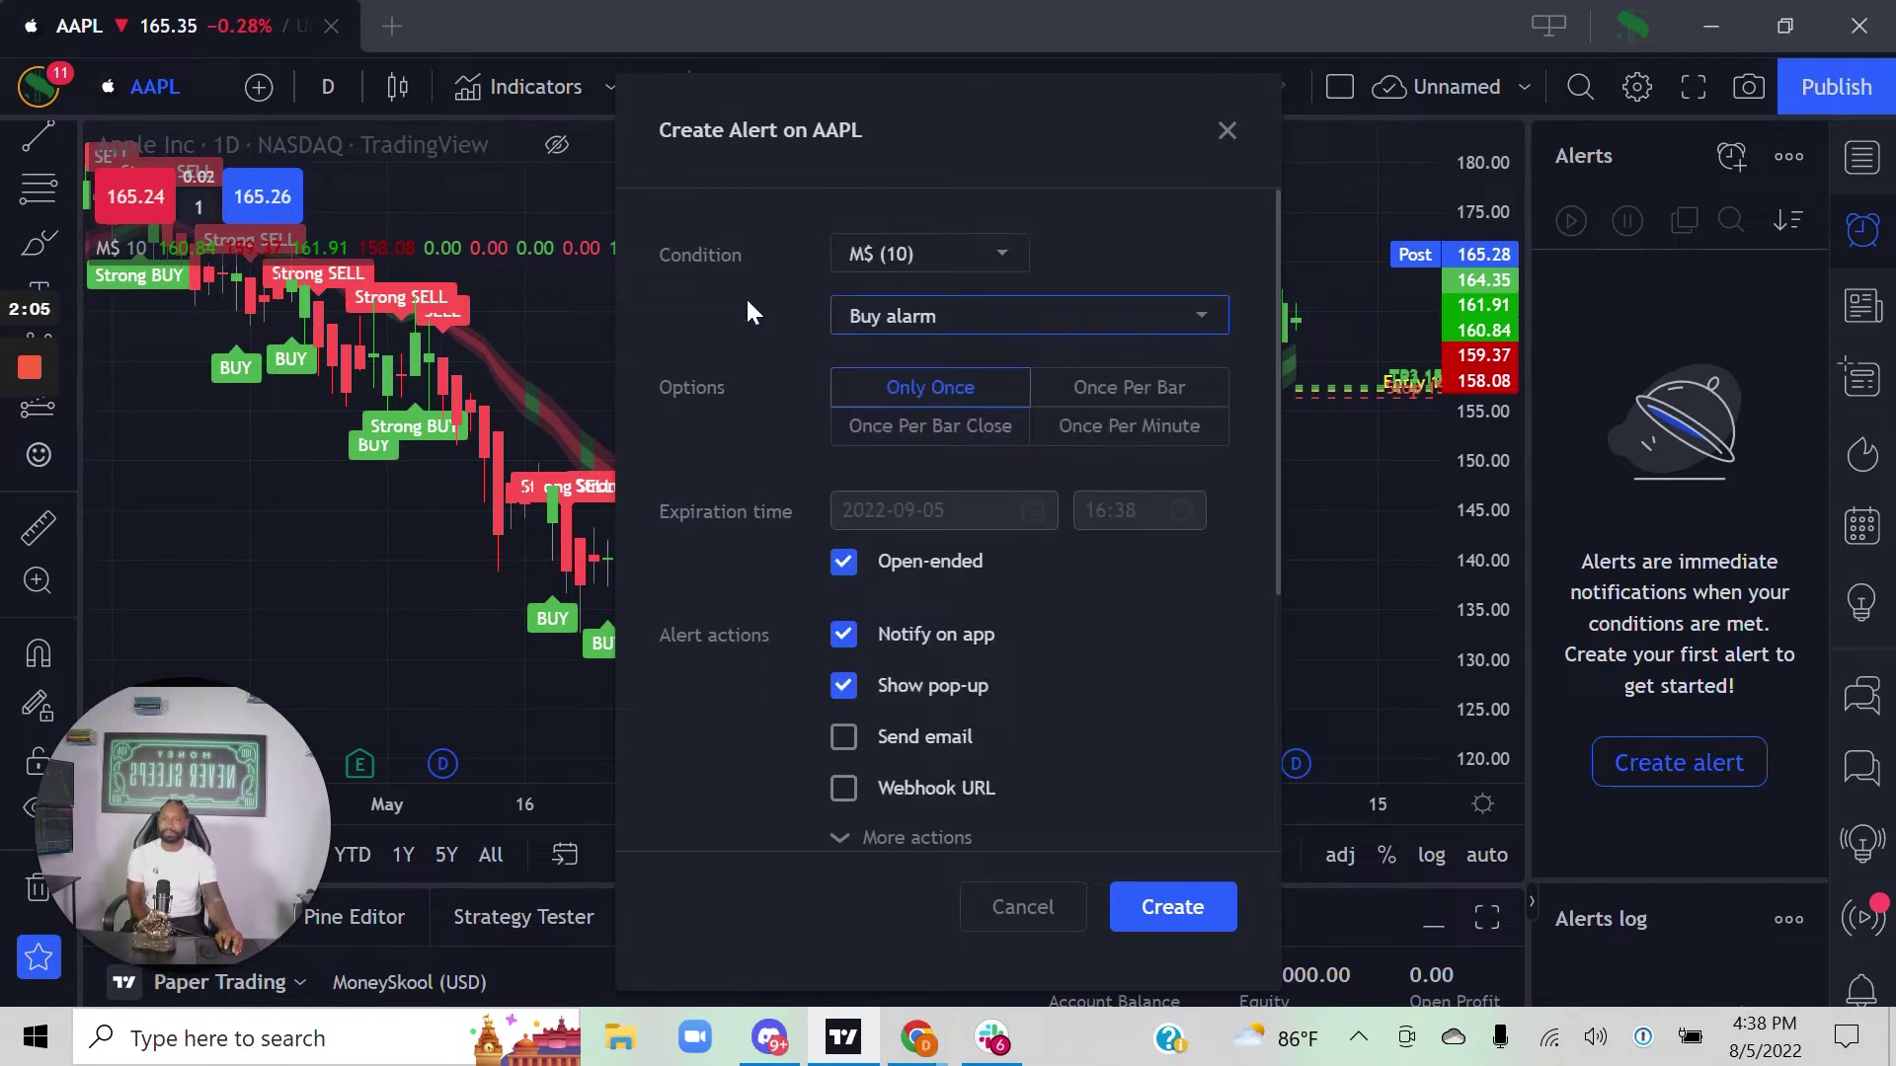
{"action": "left_click", "coordinate": [1150, 393]}
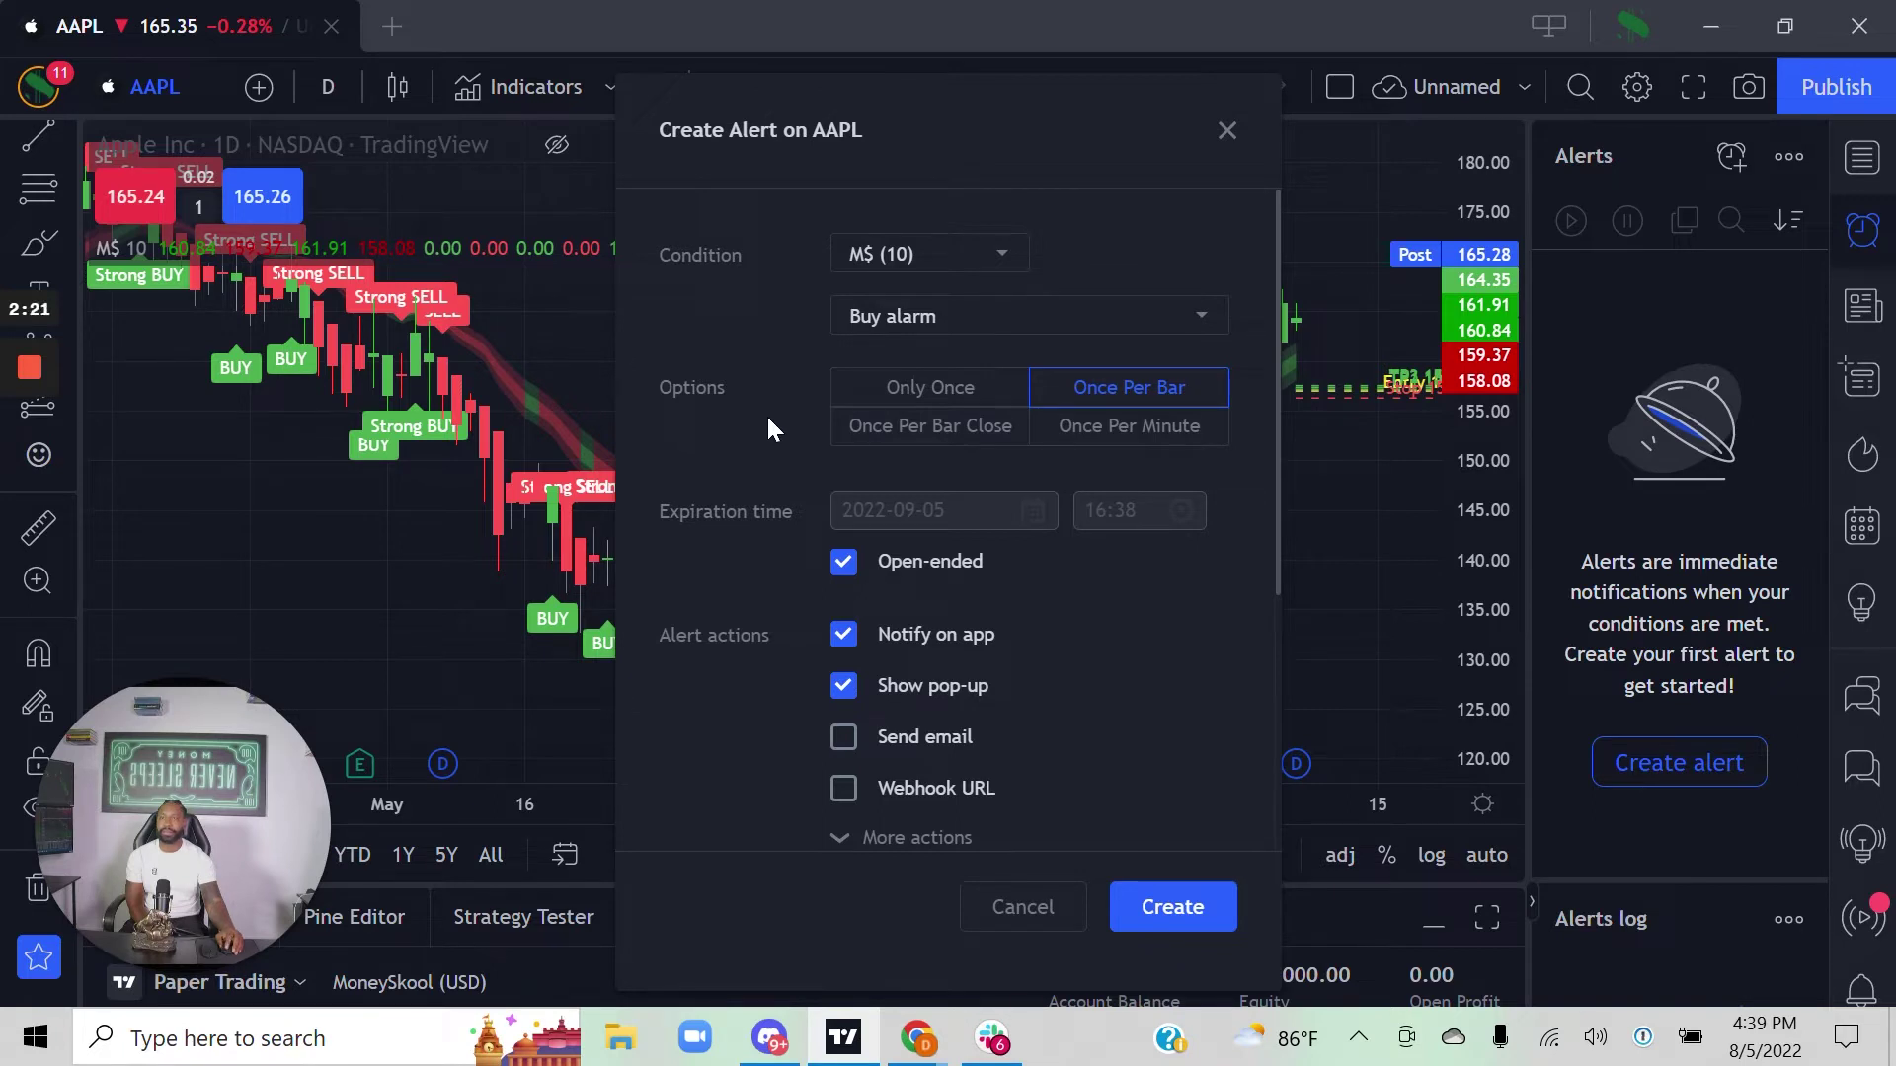
{"action": "scroll", "coordinate": [766, 412], "scroll_direction": "down", "scroll_amount": 3}
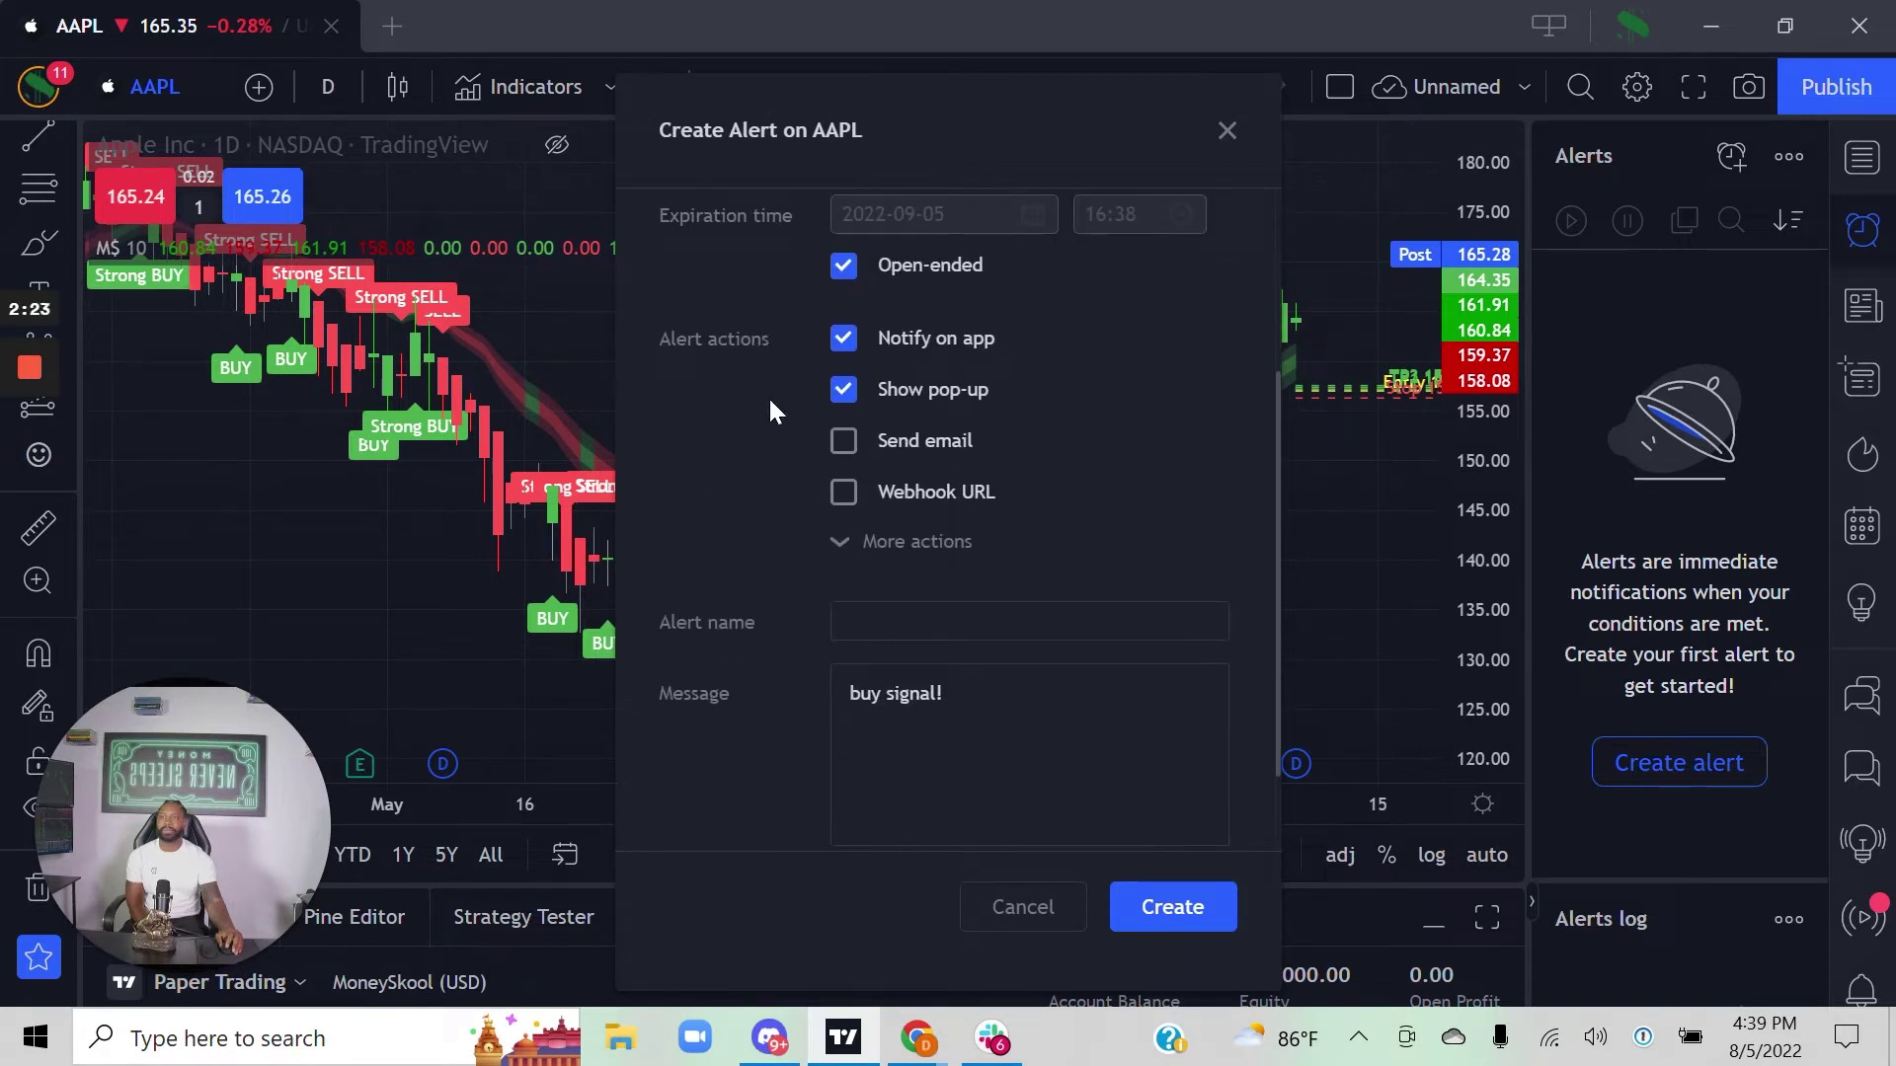
{"action": "scroll", "coordinate": [792, 274], "scroll_direction": "up", "scroll_amount": 2}
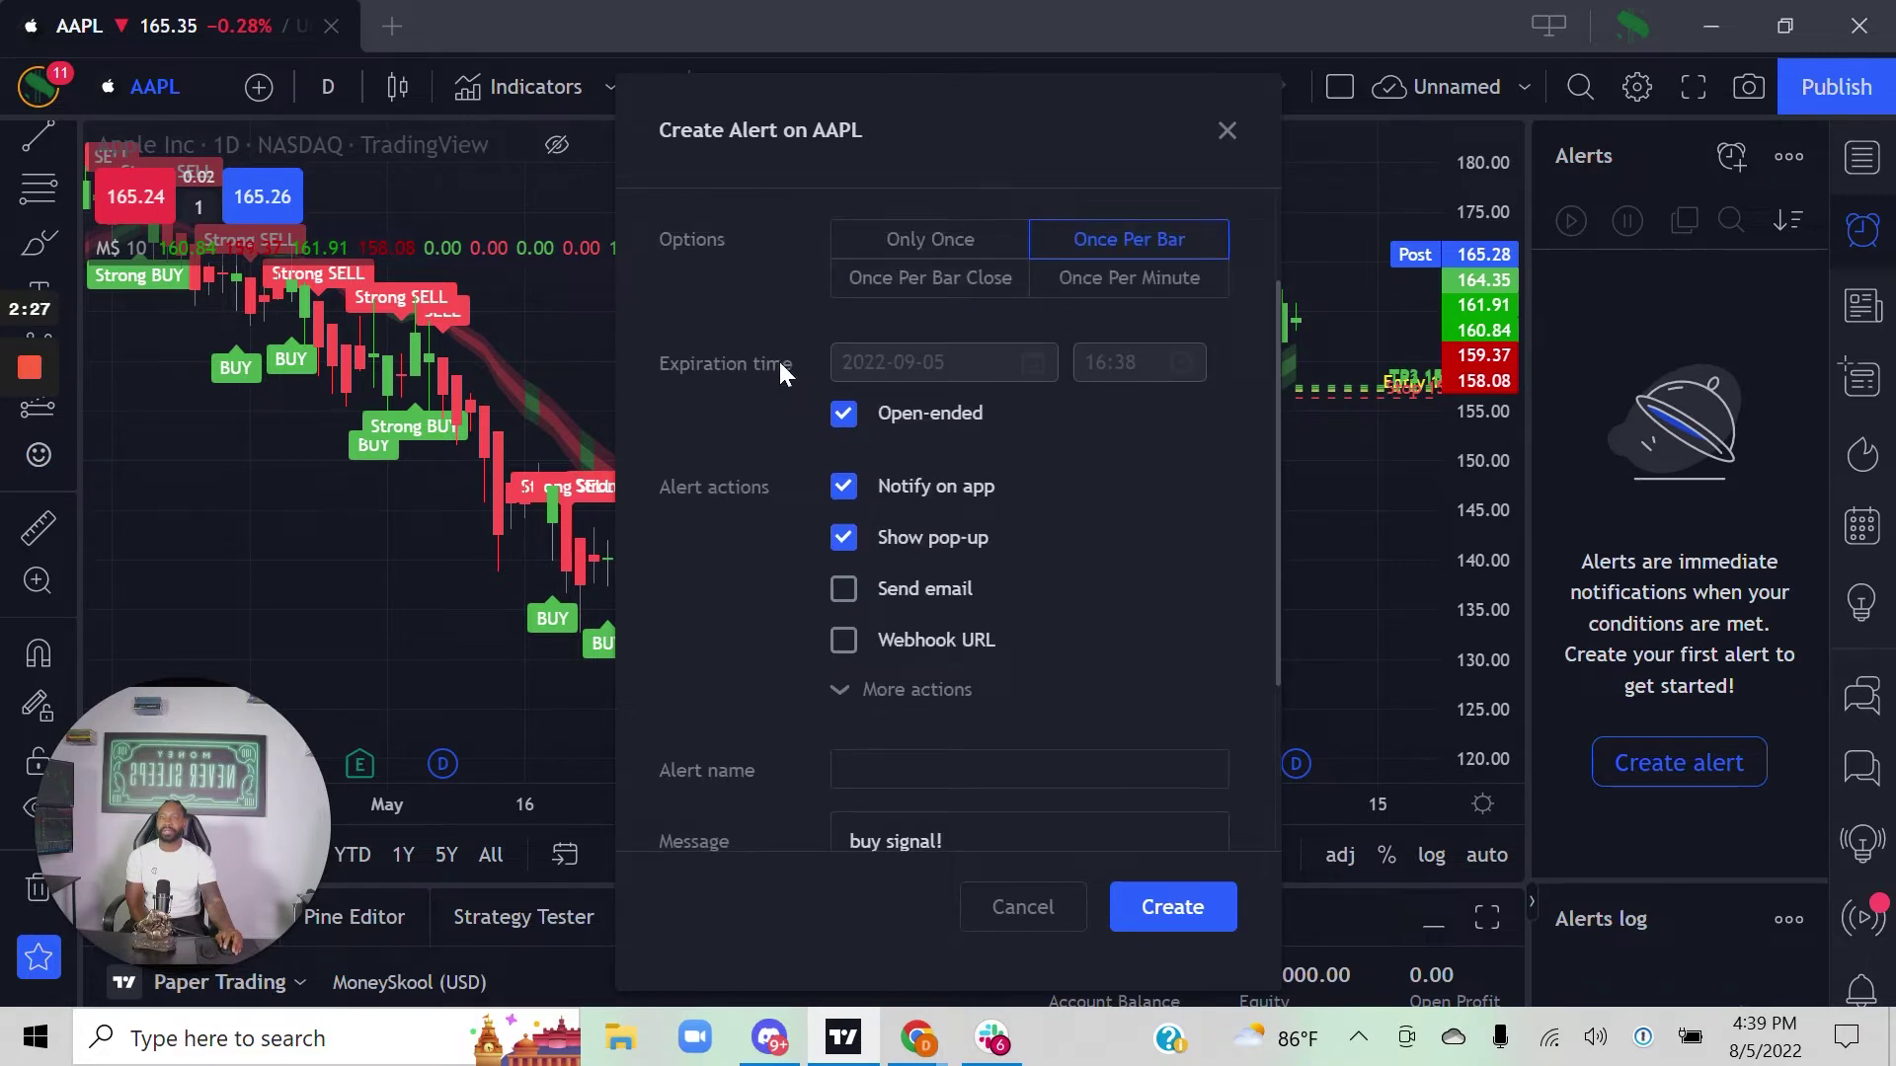
{"action": "left_click", "coordinate": [843, 413]}
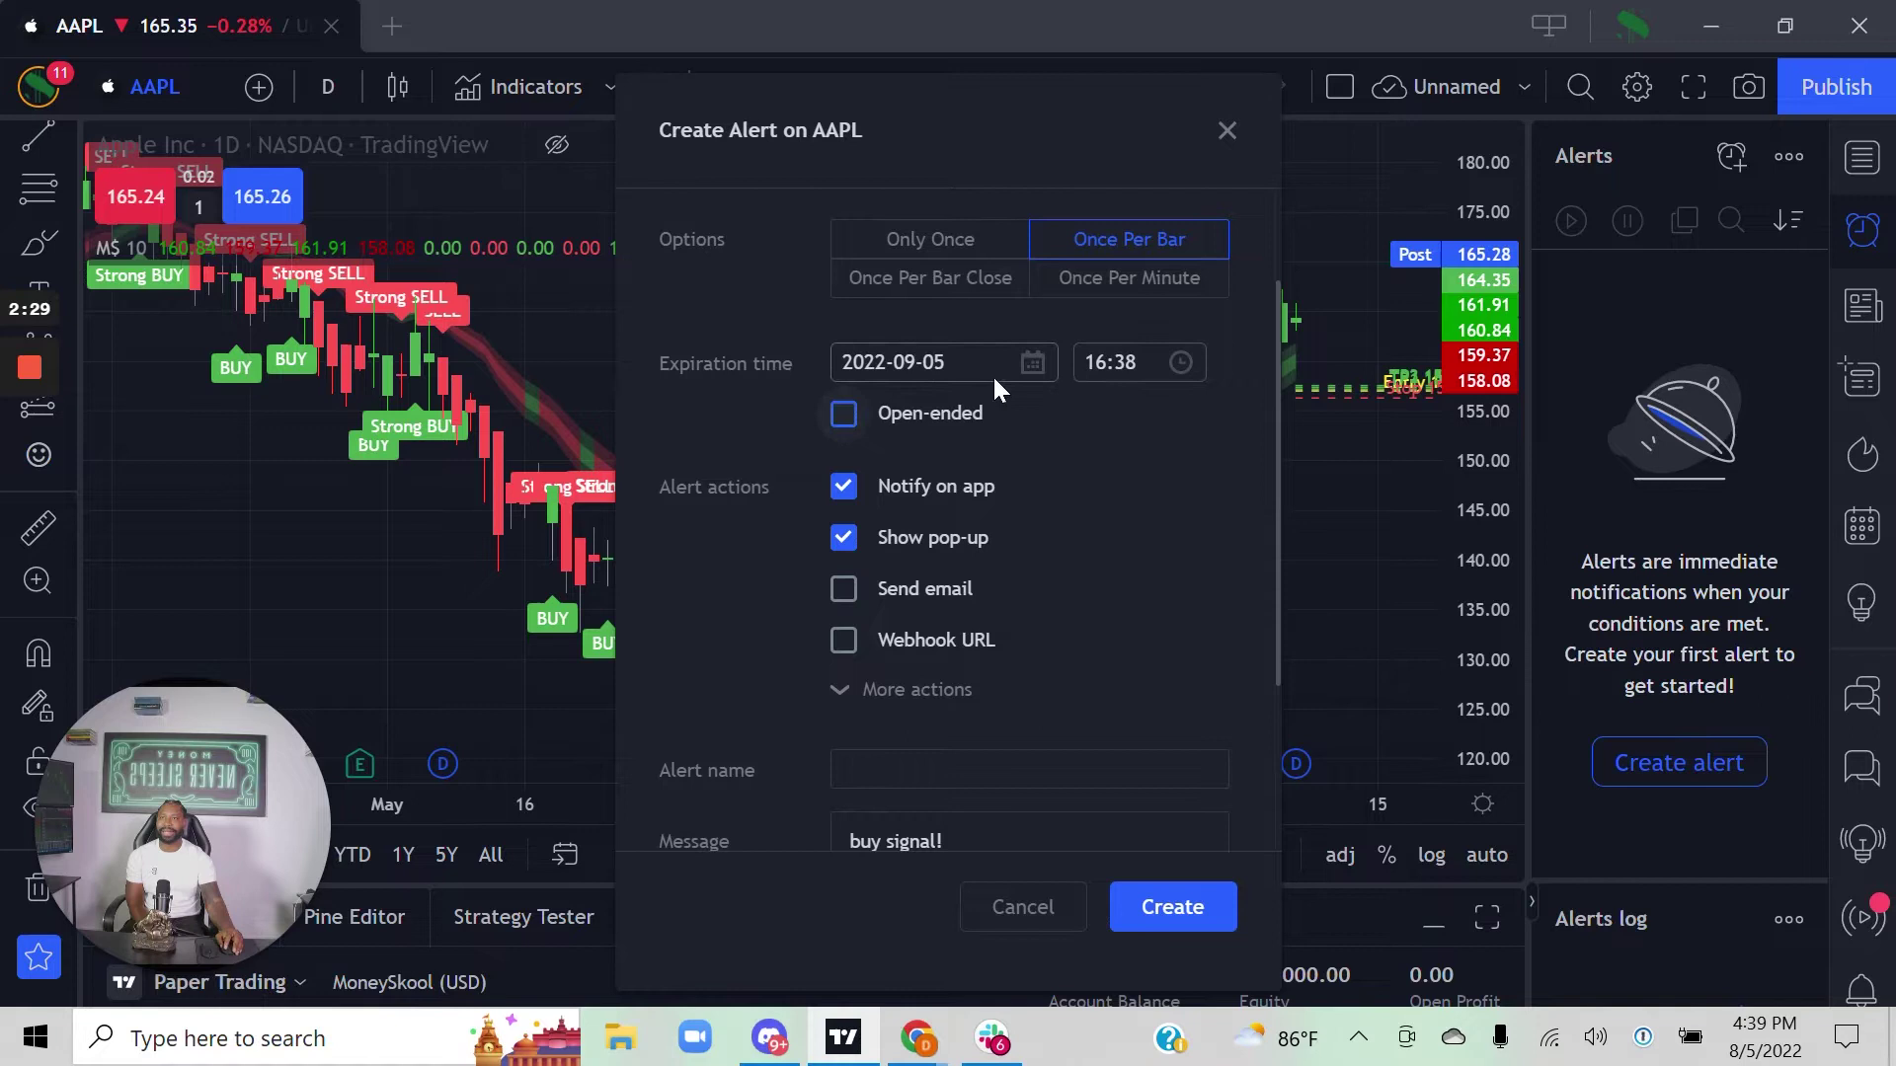
{"action": "left_click", "coordinate": [1029, 363]}
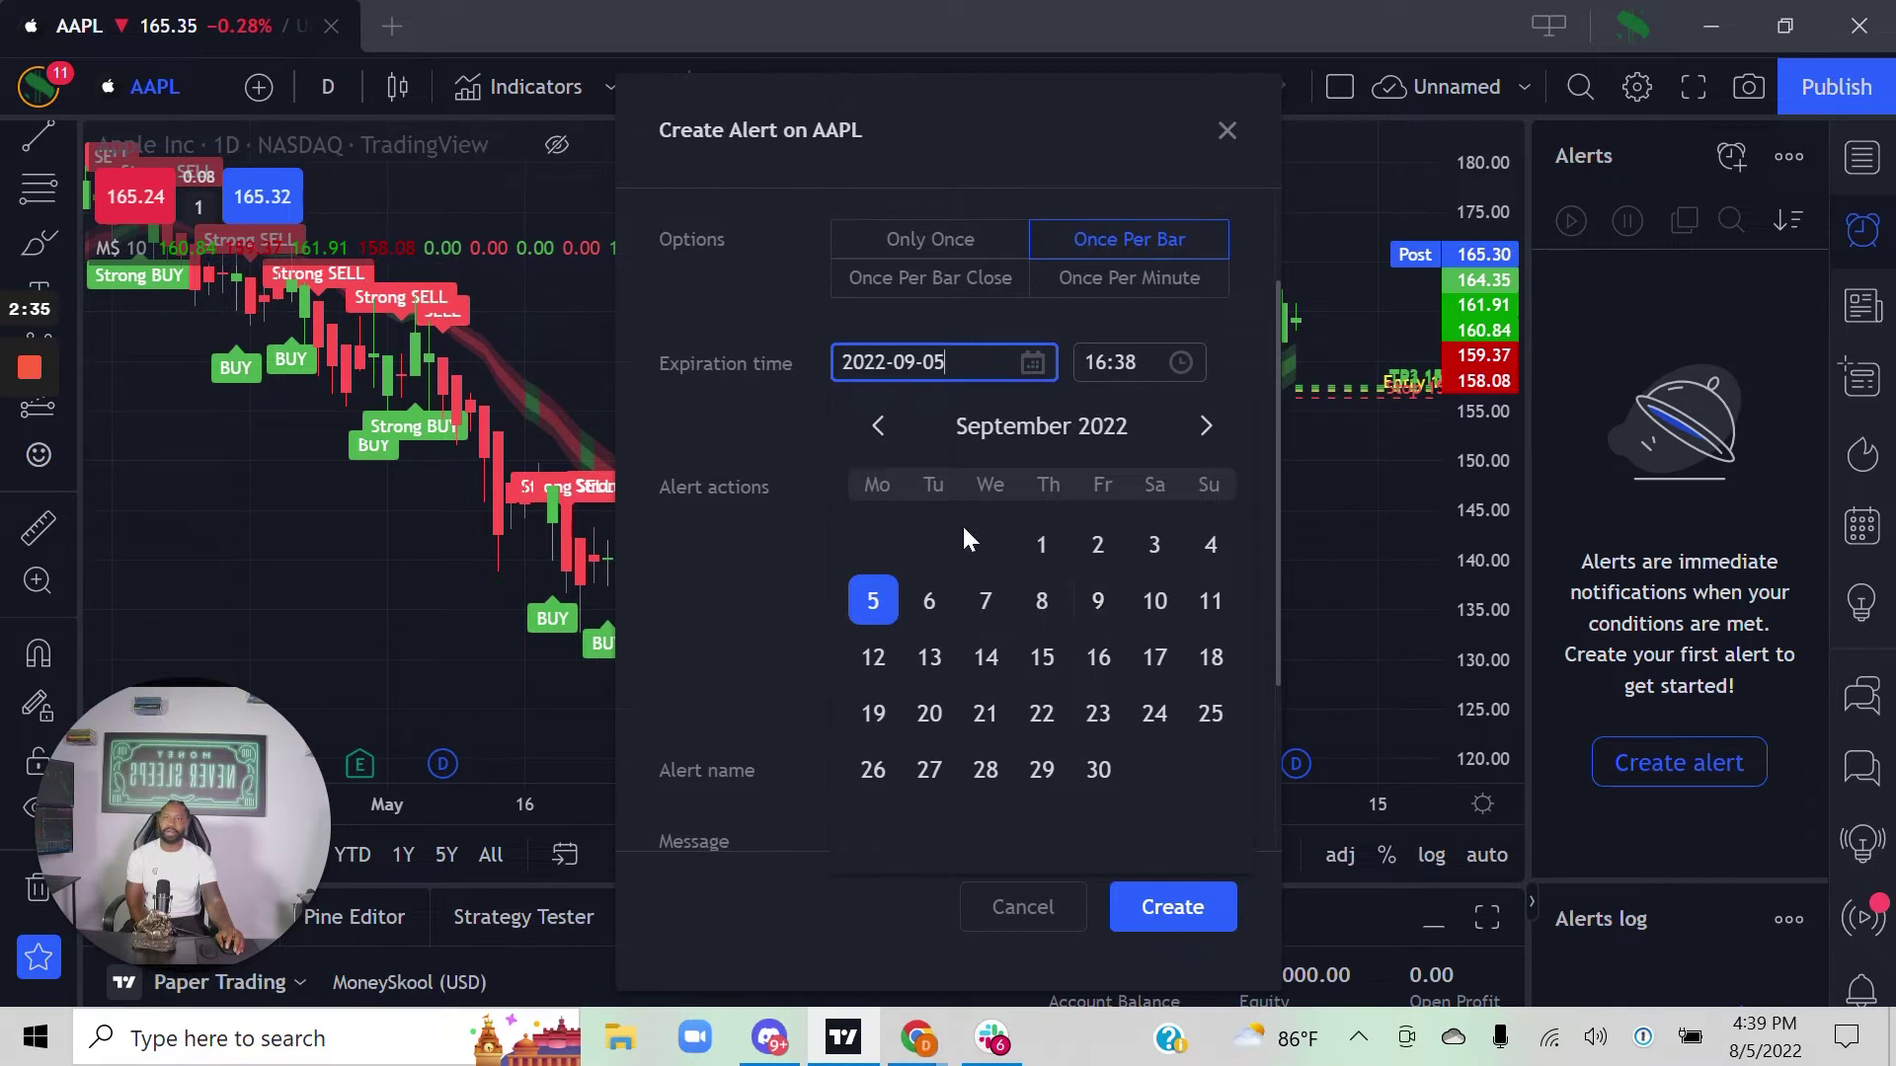
{"action": "left_click", "coordinate": [756, 410]}
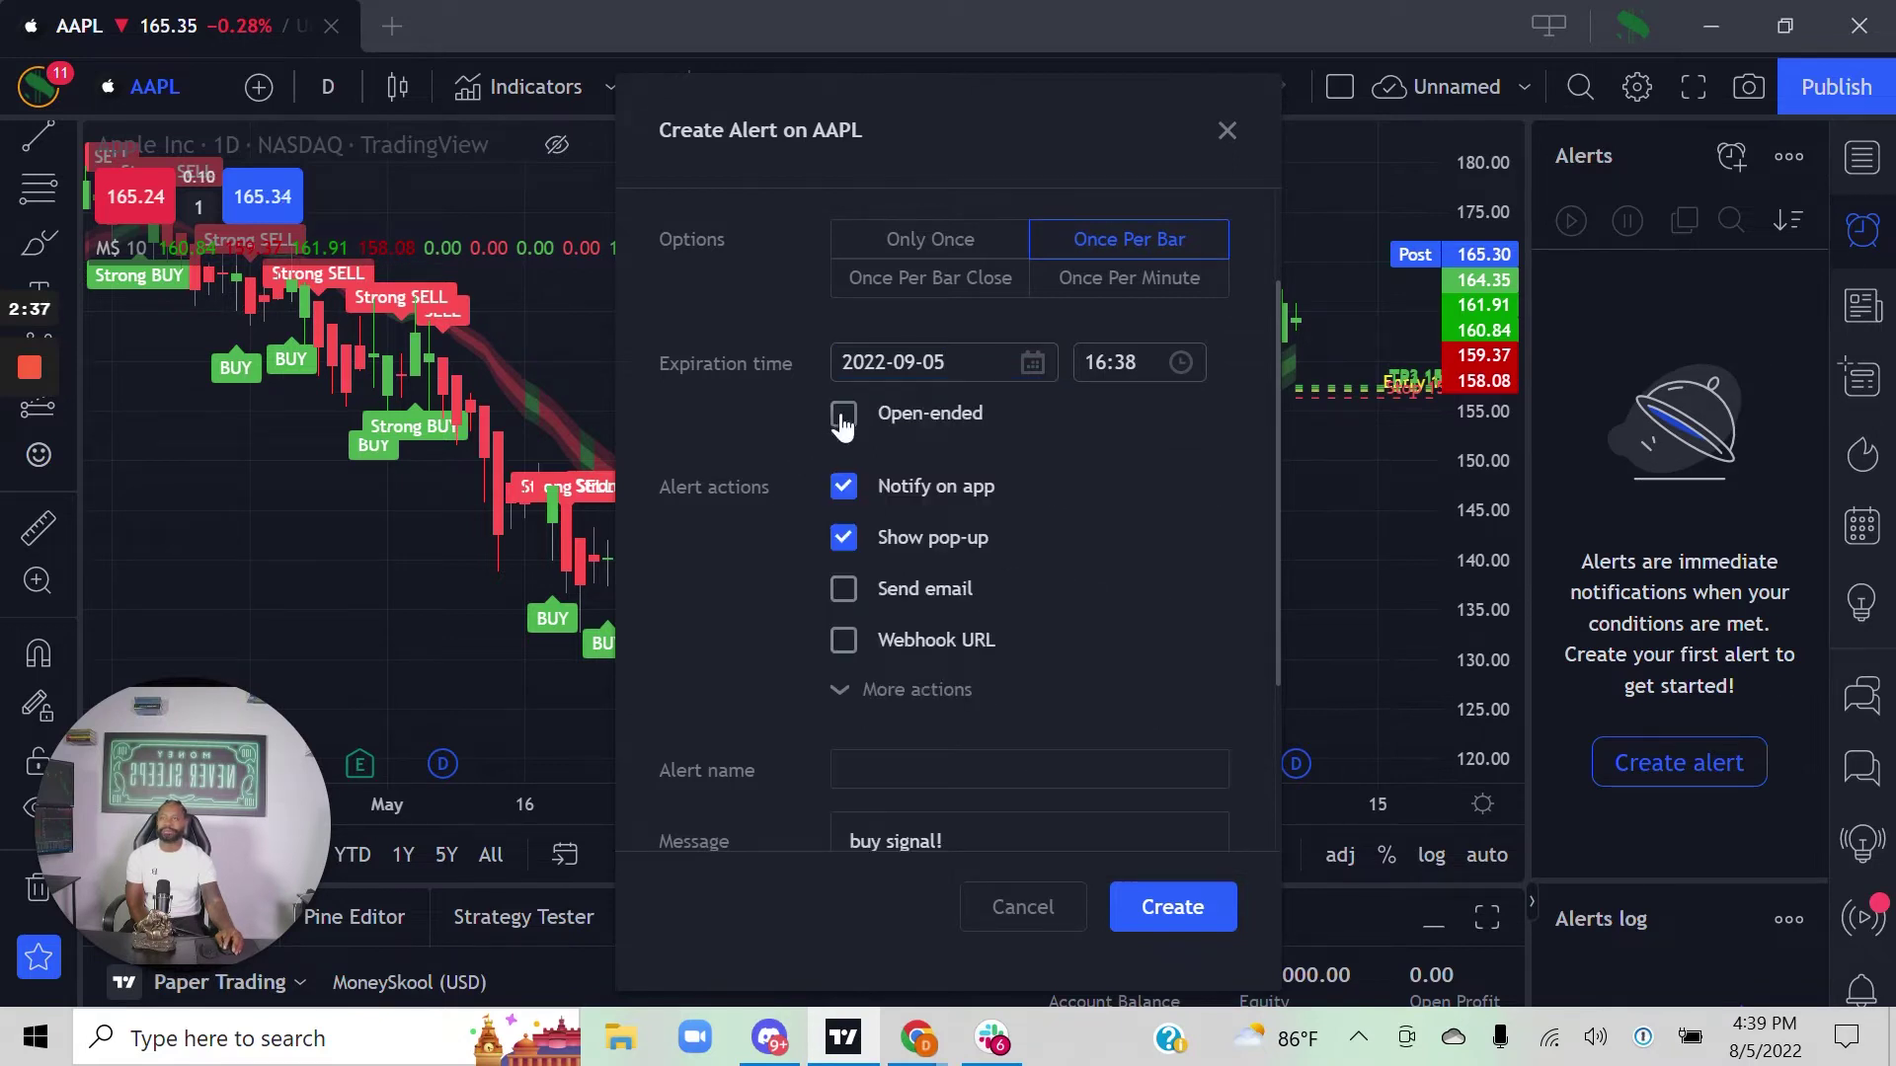
{"action": "left_click", "coordinate": [842, 415]}
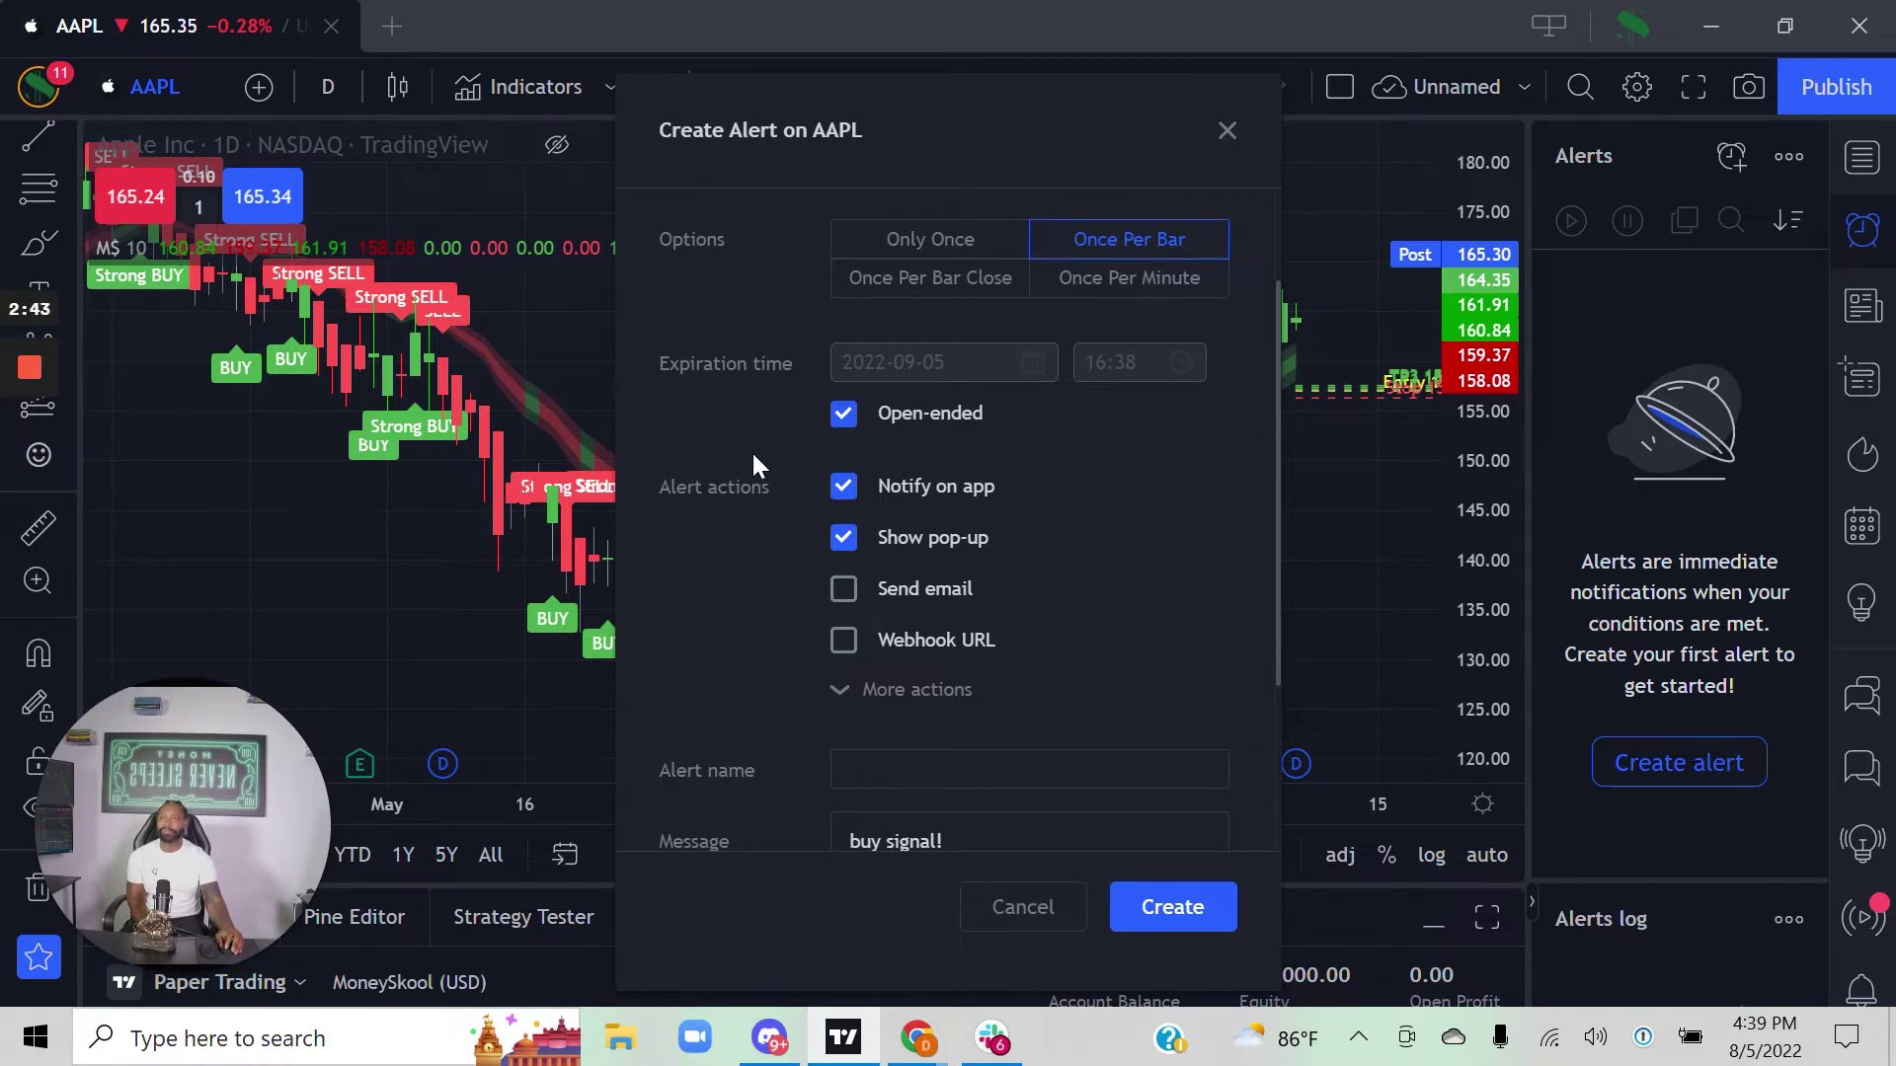
{"action": "scroll", "coordinate": [750, 450], "scroll_direction": "down", "scroll_amount": 2}
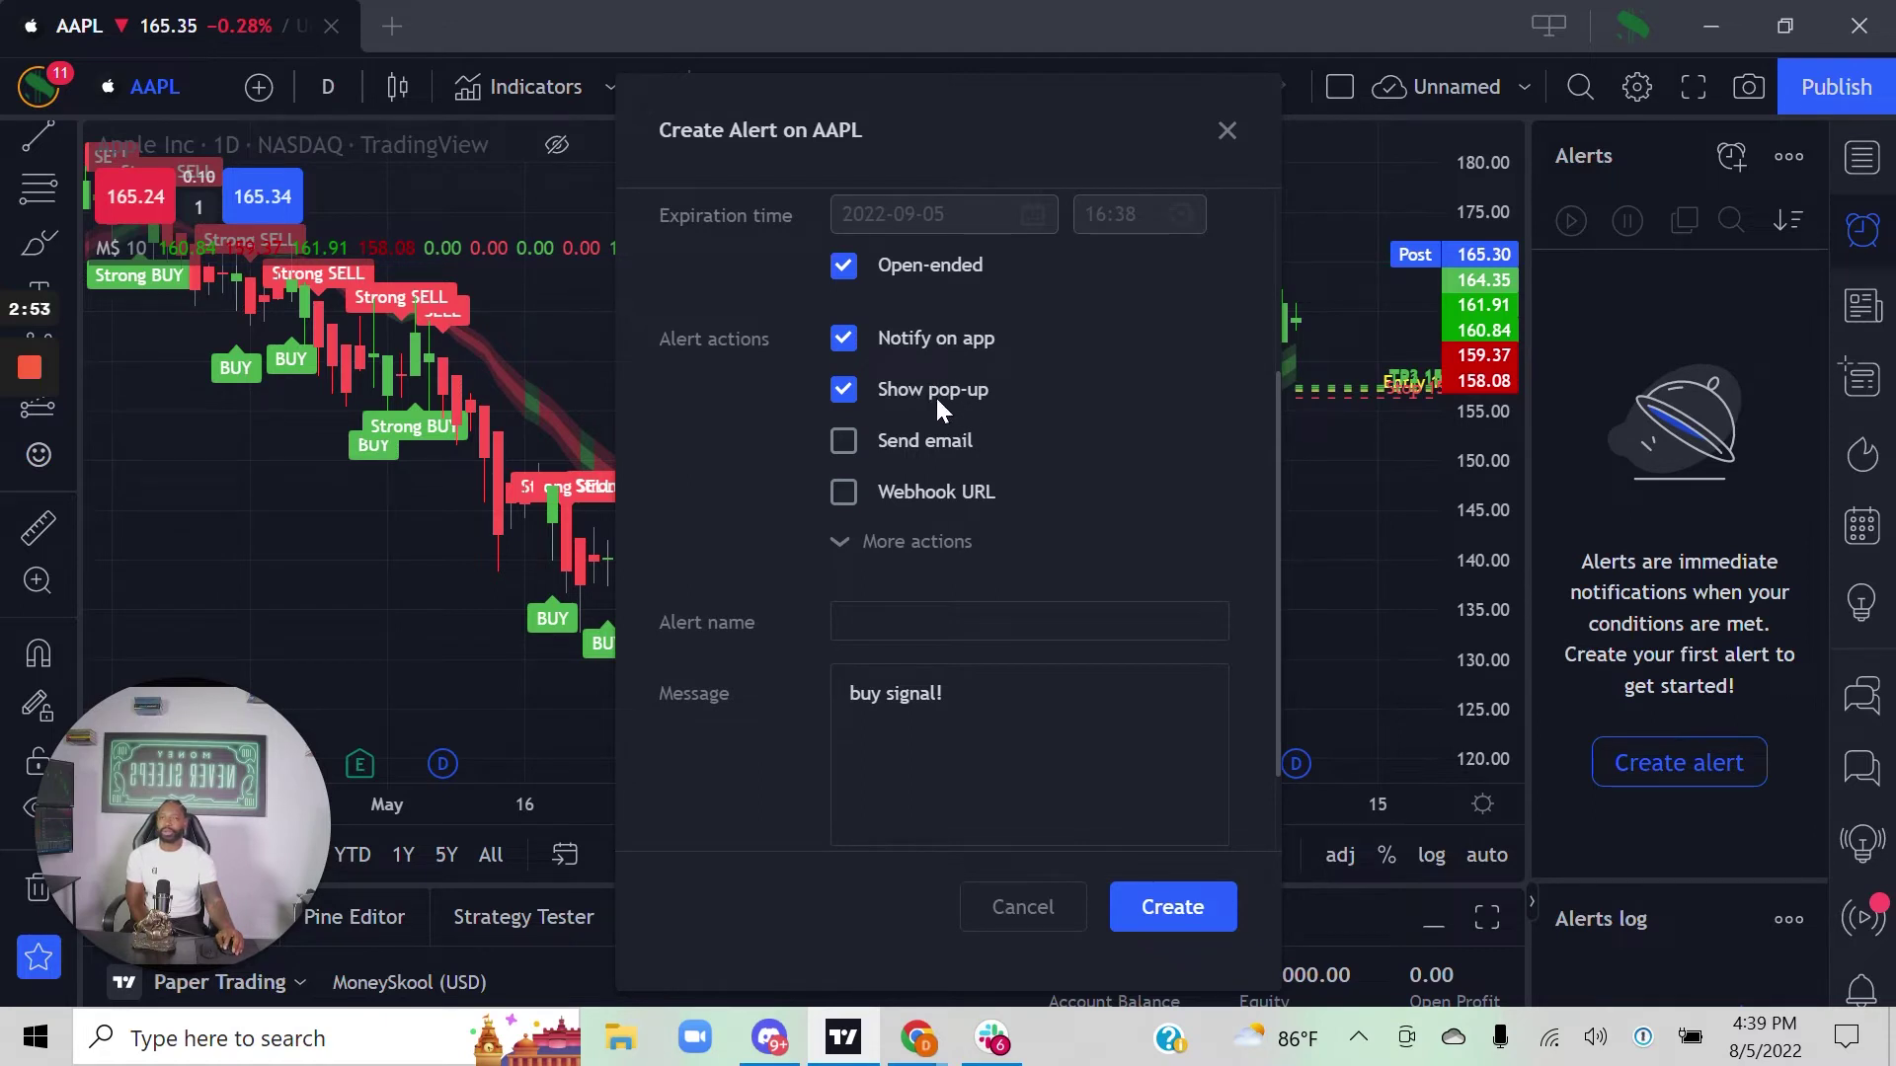
- Turn on Send email for the buy alert and reveal the additional alert actions
{"action": "left_click", "coordinate": [845, 445]}
{"action": "left_click", "coordinate": [849, 559]}
{"action": "scroll", "coordinate": [849, 559], "scroll_direction": "up", "scroll_amount": 3}
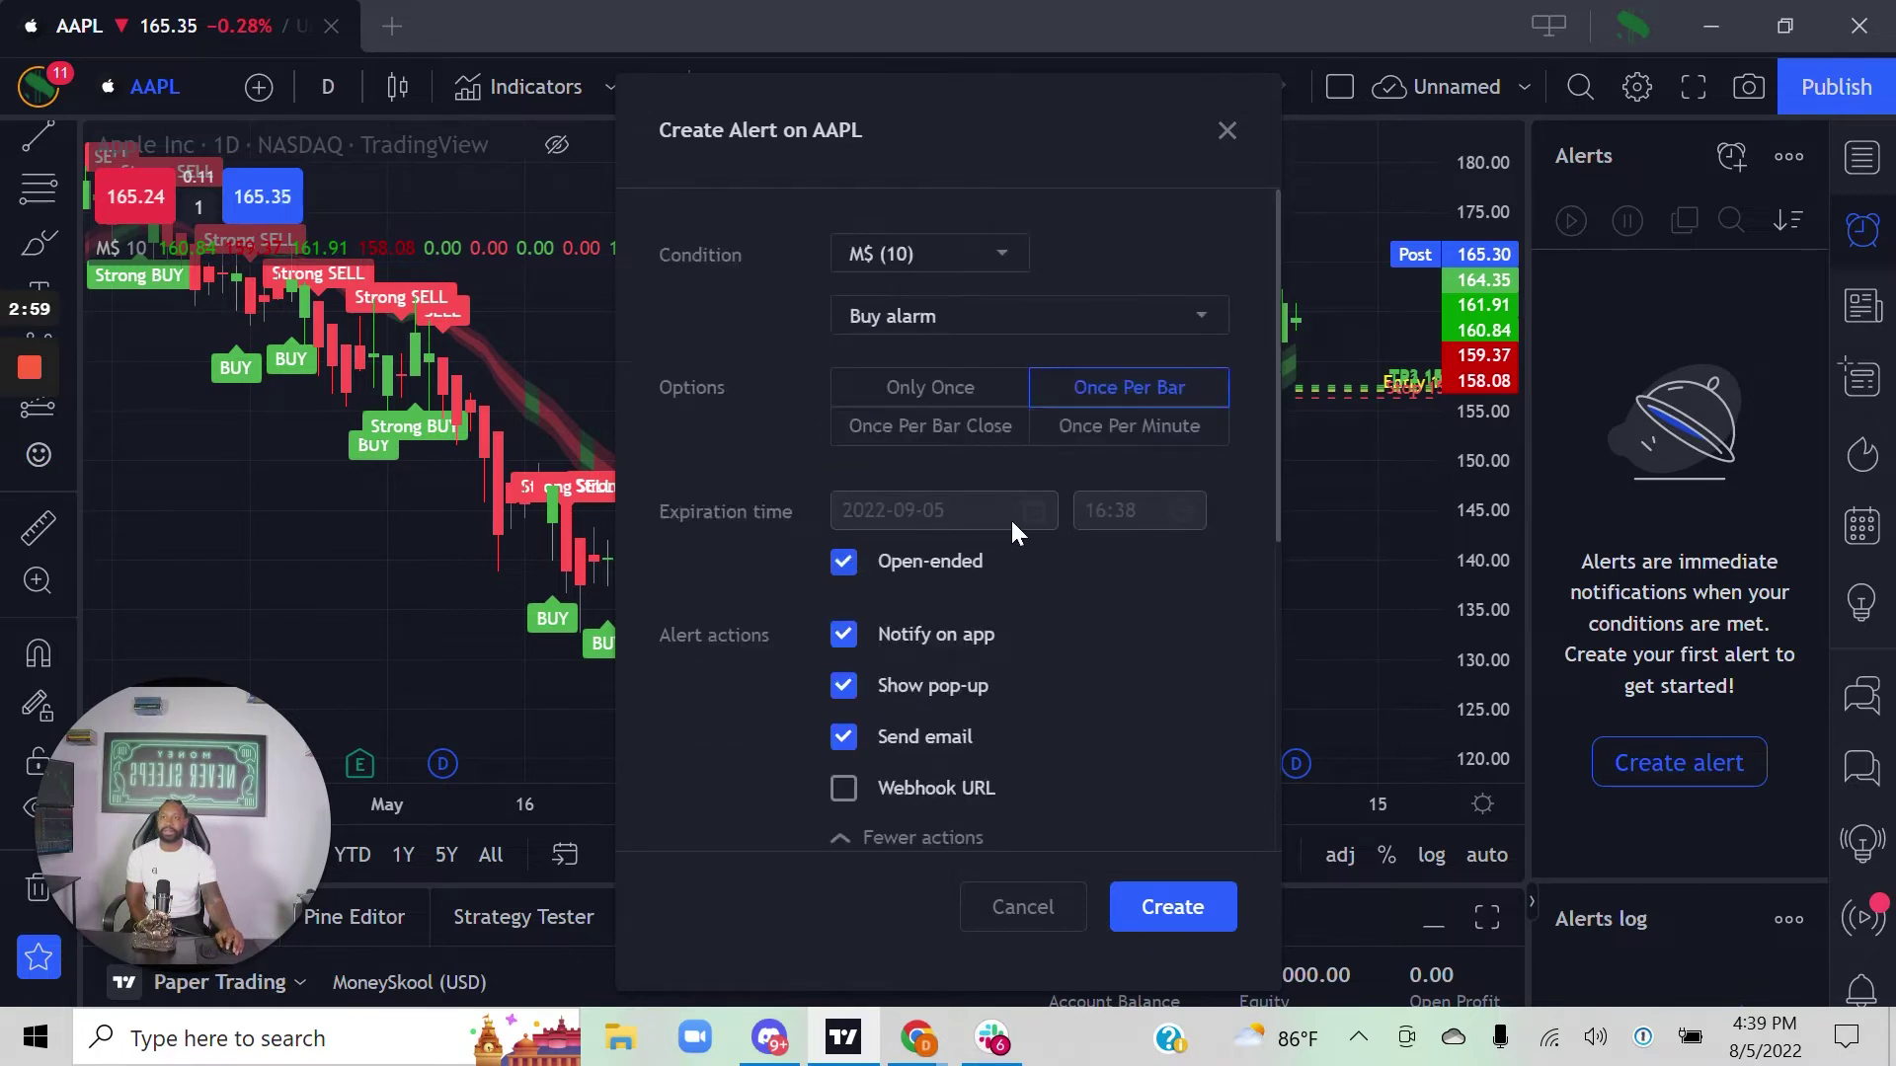
{"action": "scroll", "coordinate": [1017, 533], "scroll_direction": "down", "scroll_amount": 5}
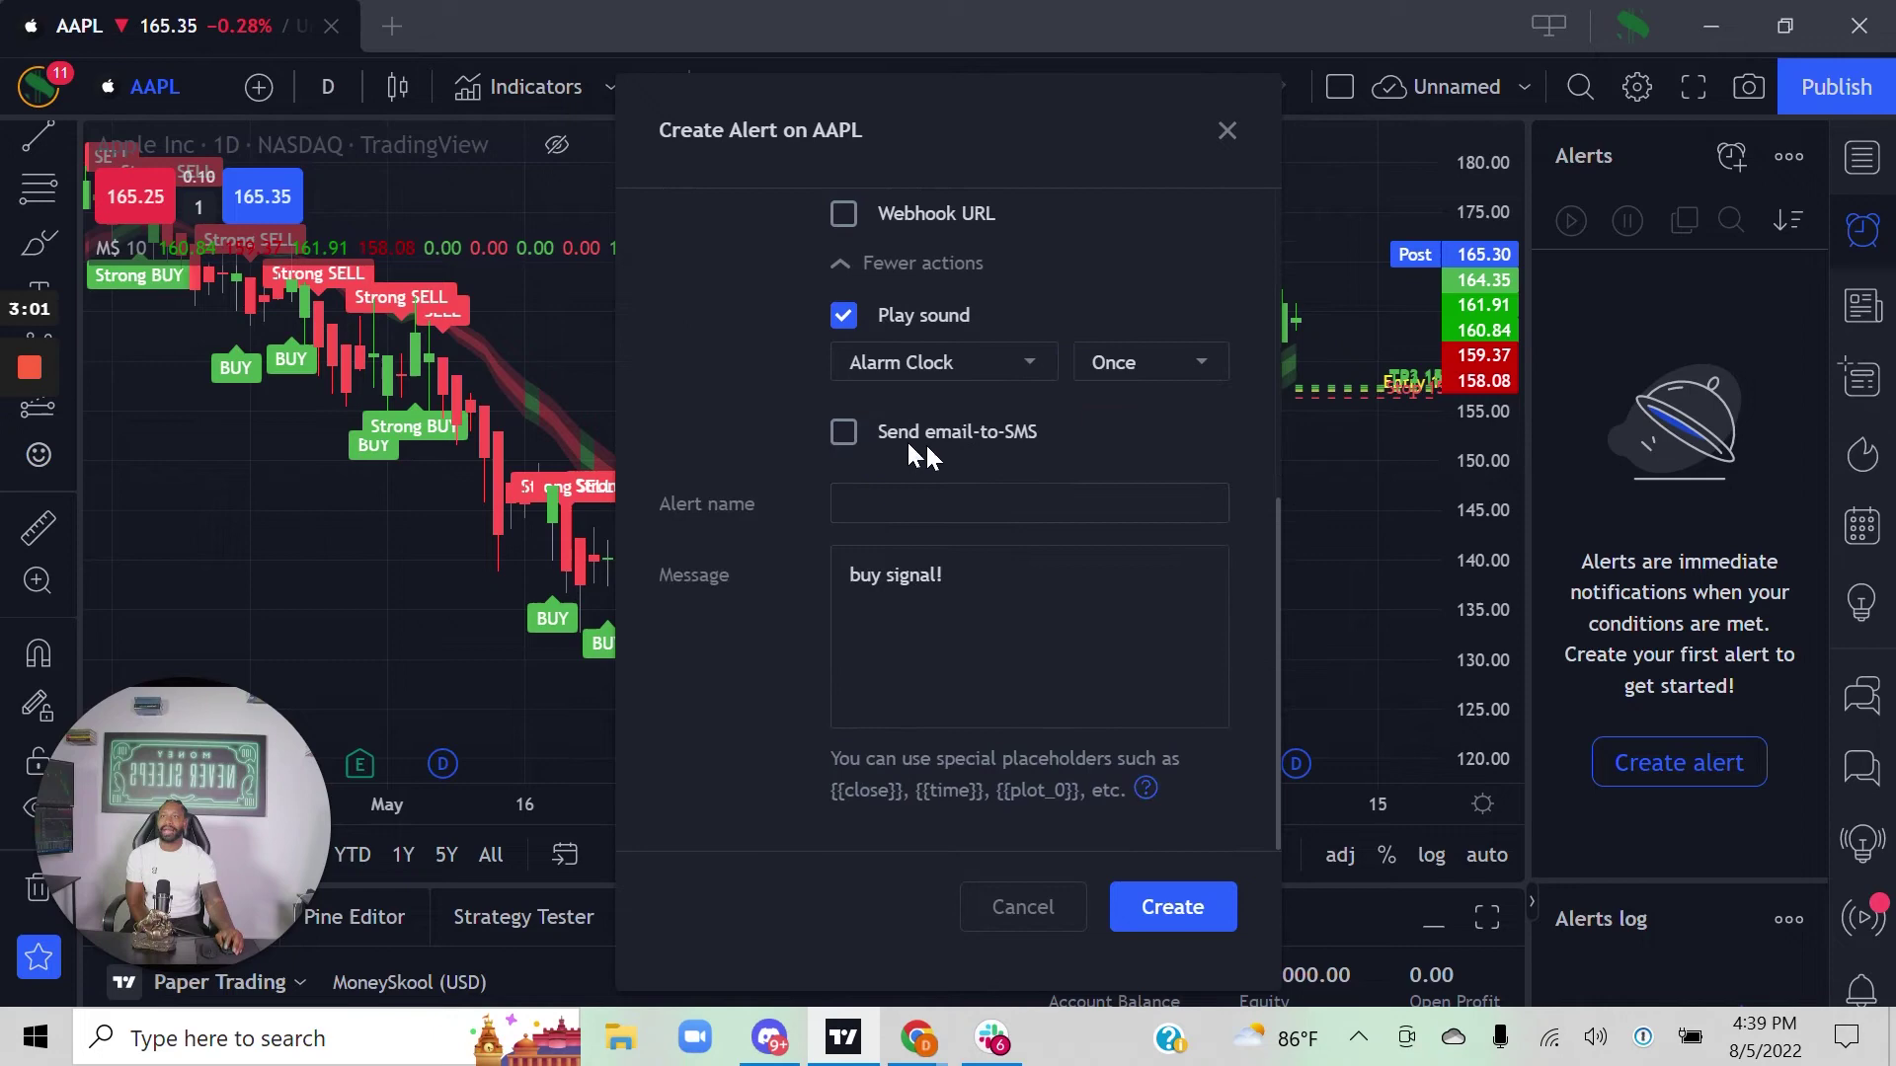
- Try email-to-SMS, dismiss the verification prompt leaving it off, and focus the Alert name field
{"action": "left_click", "coordinate": [844, 434]}
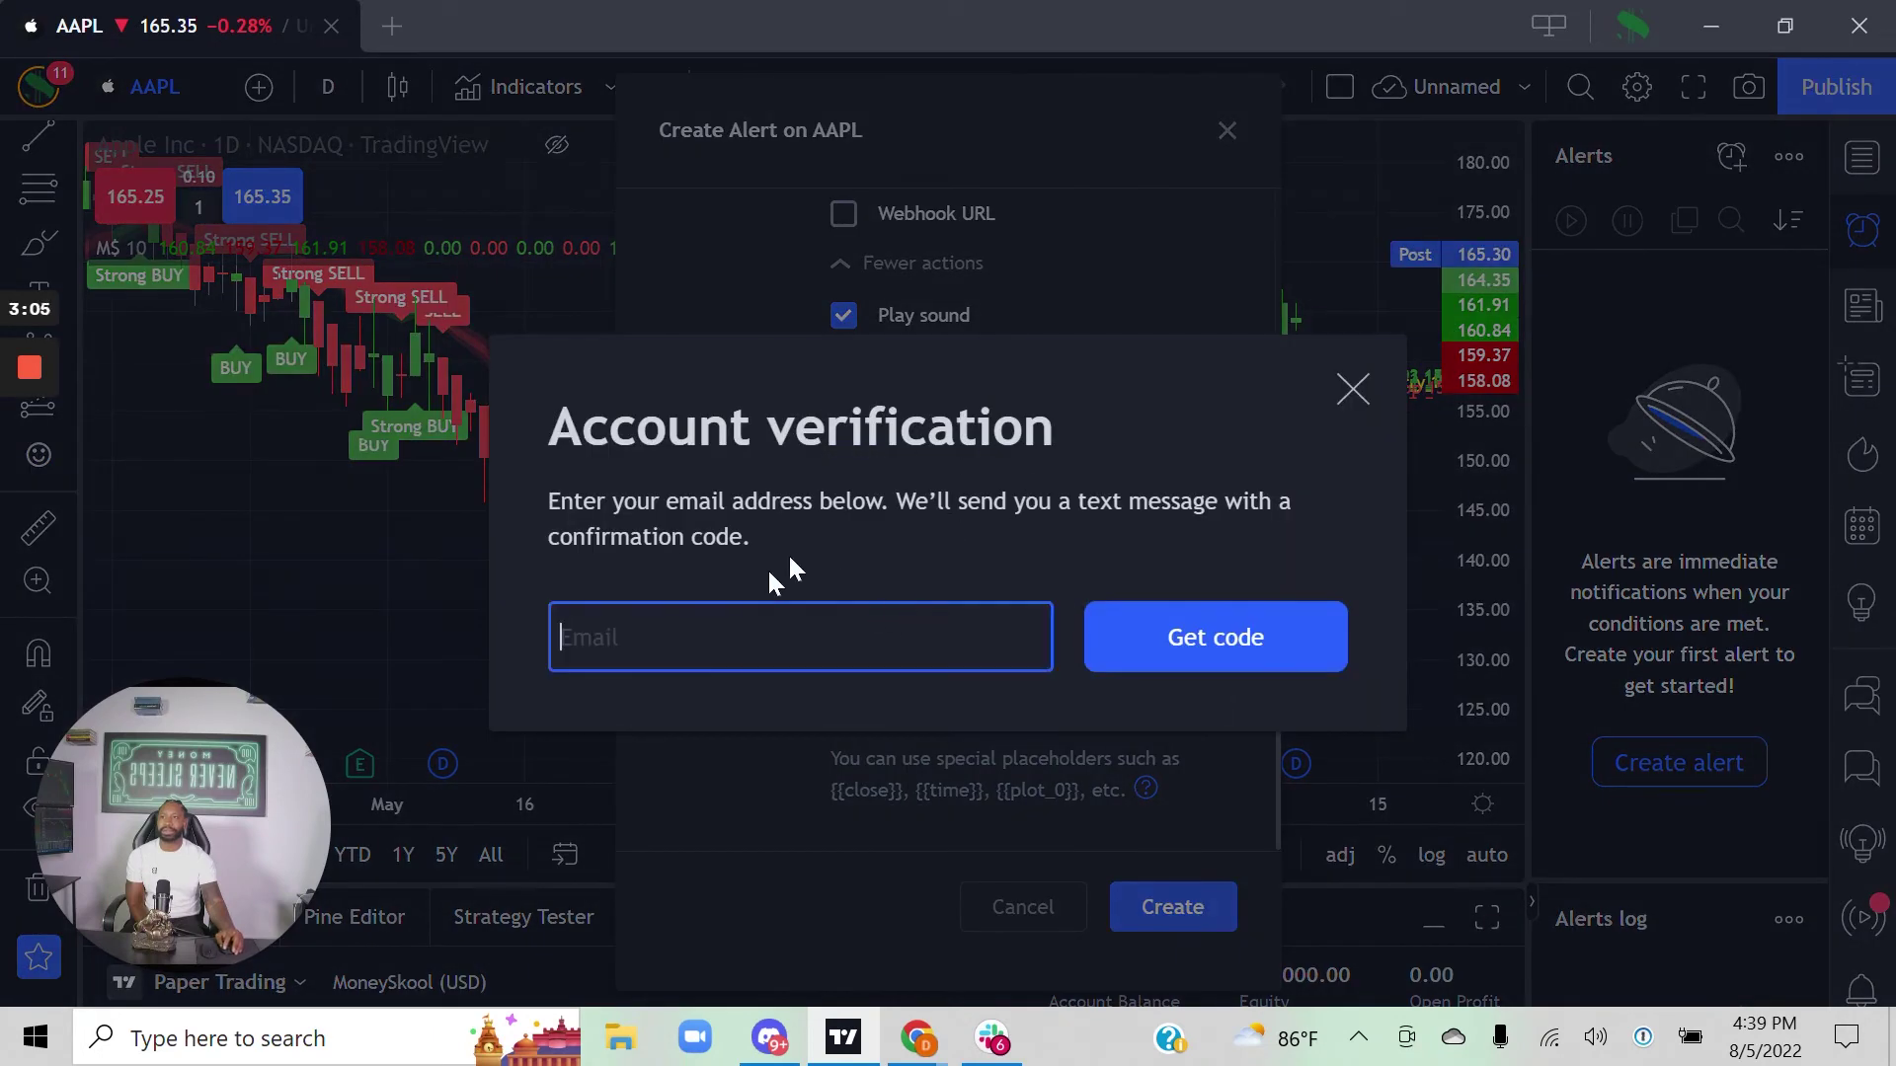
{"action": "left_click", "coordinate": [1352, 388]}
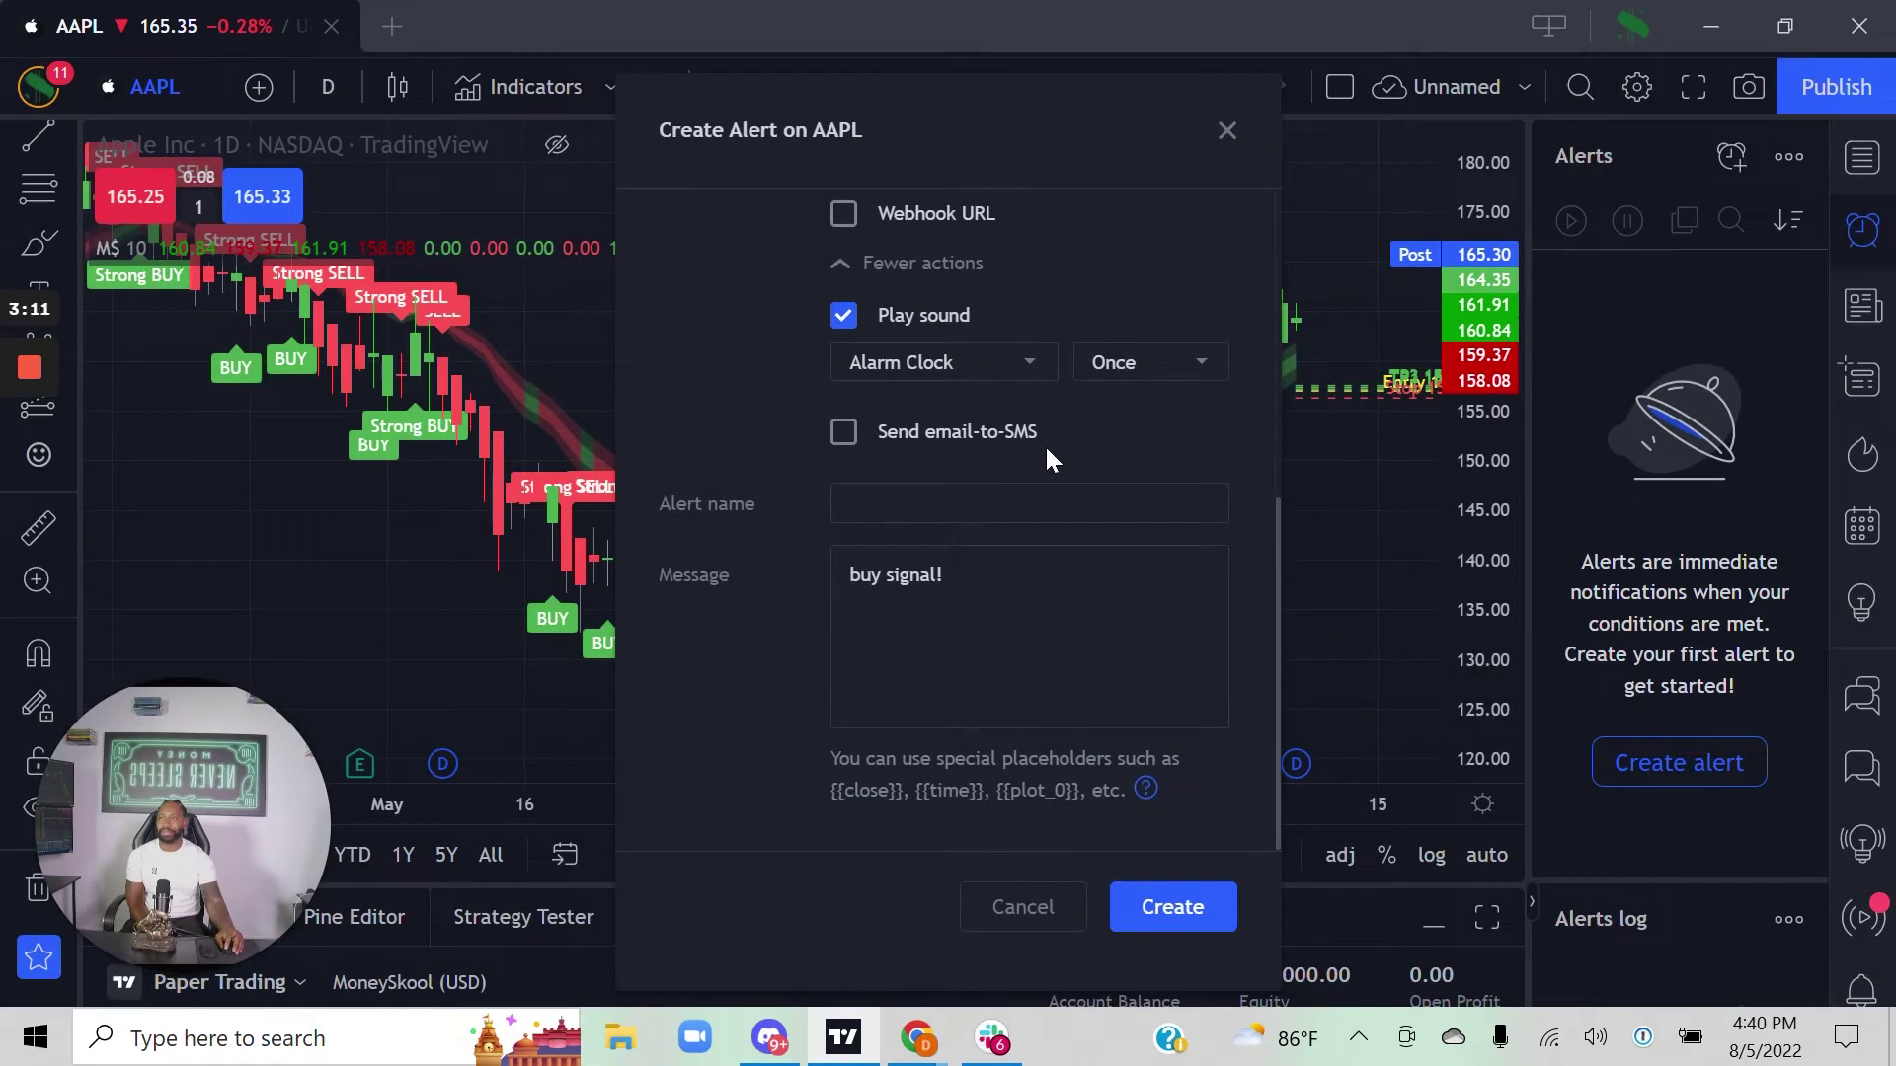
{"action": "left_click", "coordinate": [958, 504]}
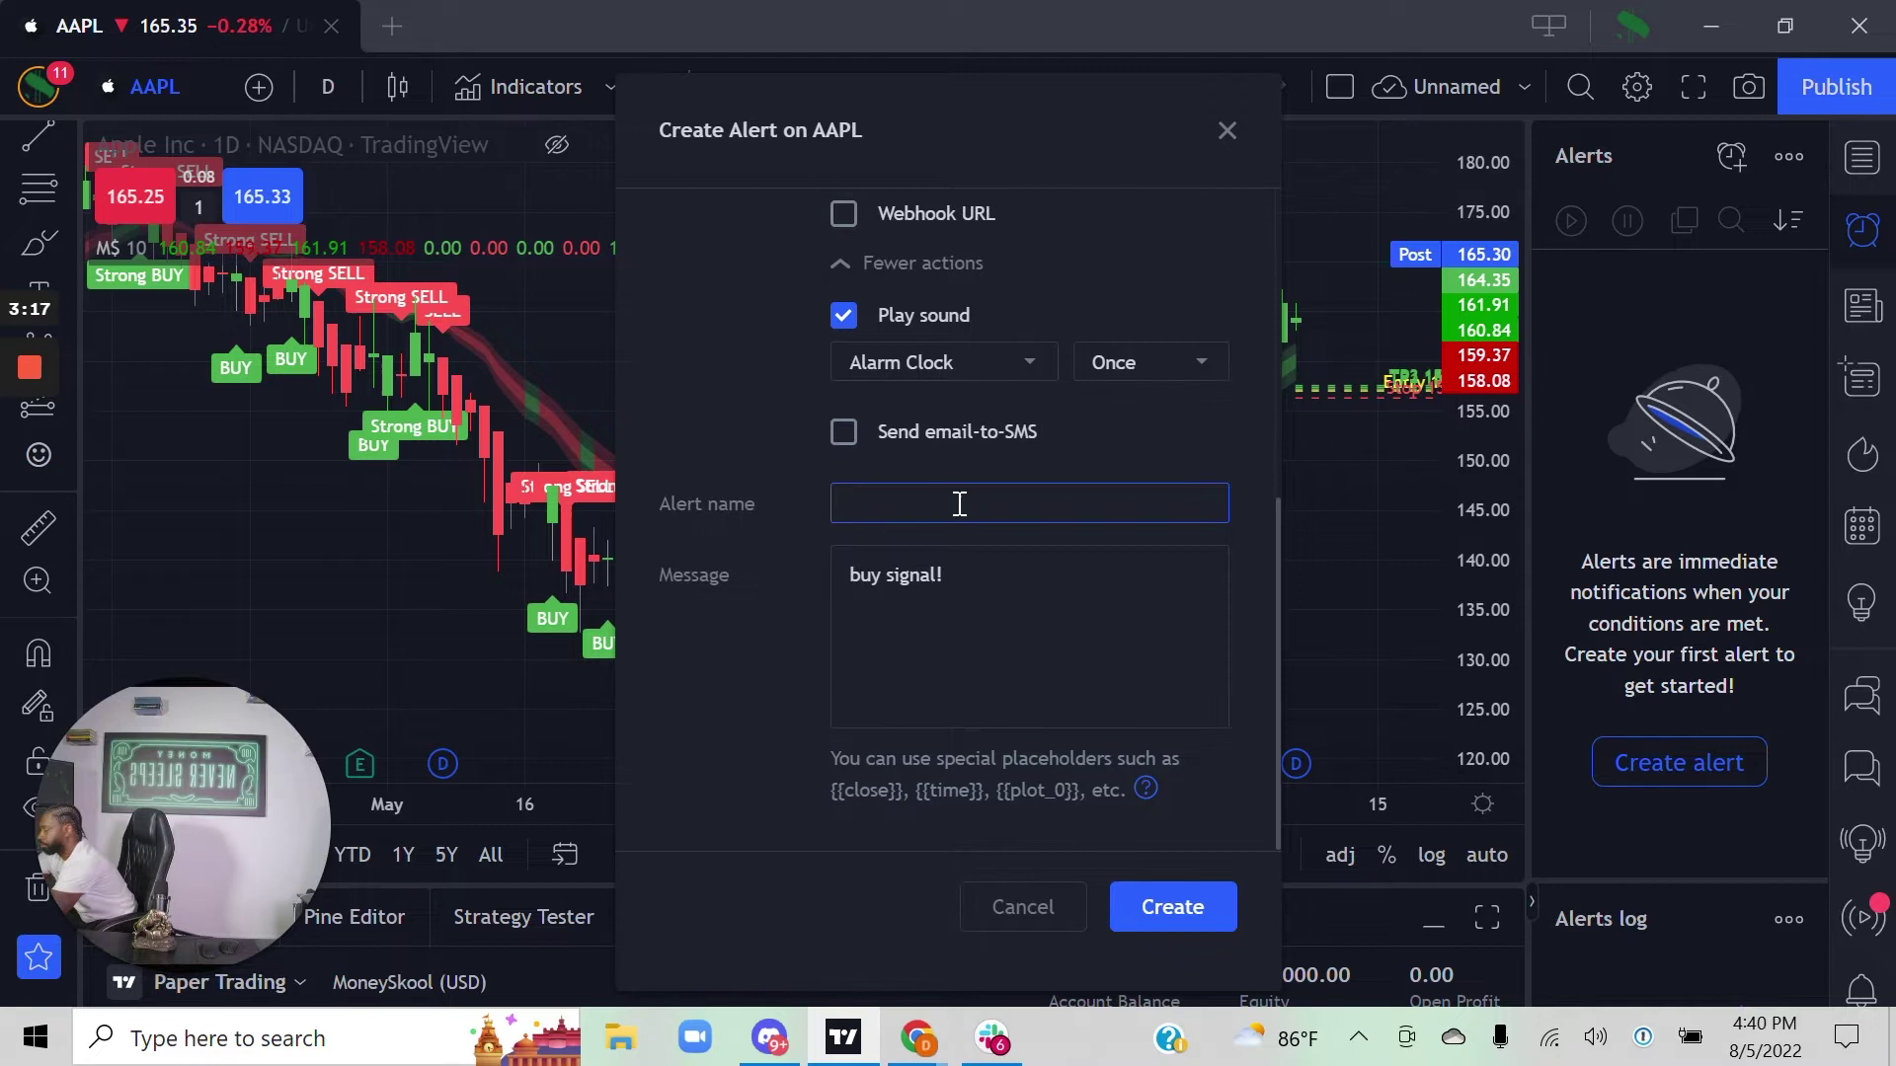
- Name the alert 'M$ Buy Alert x Apple !D' and prefix the message with 'M$' to read 'M$ buy signal!'
{"action": "type", "text": "M"}
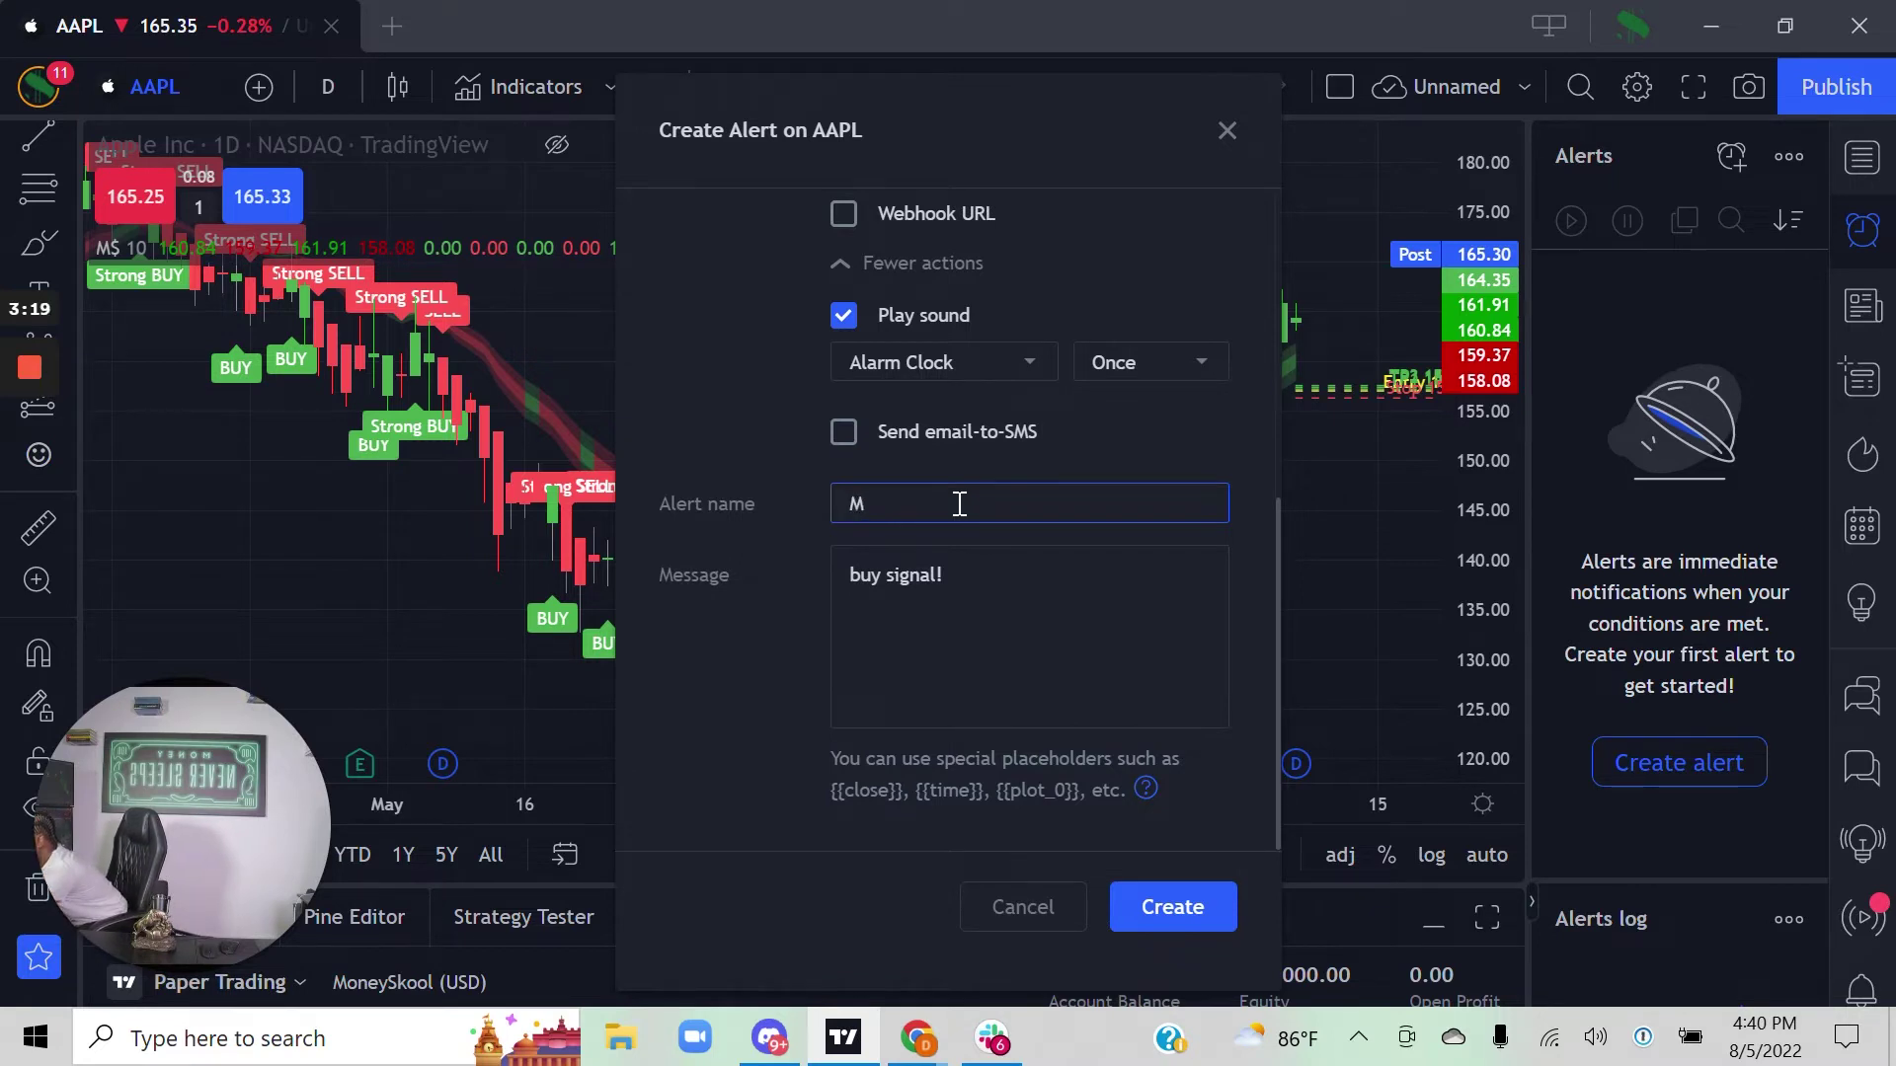
{"action": "type", "text": "$ Buy Alert"}
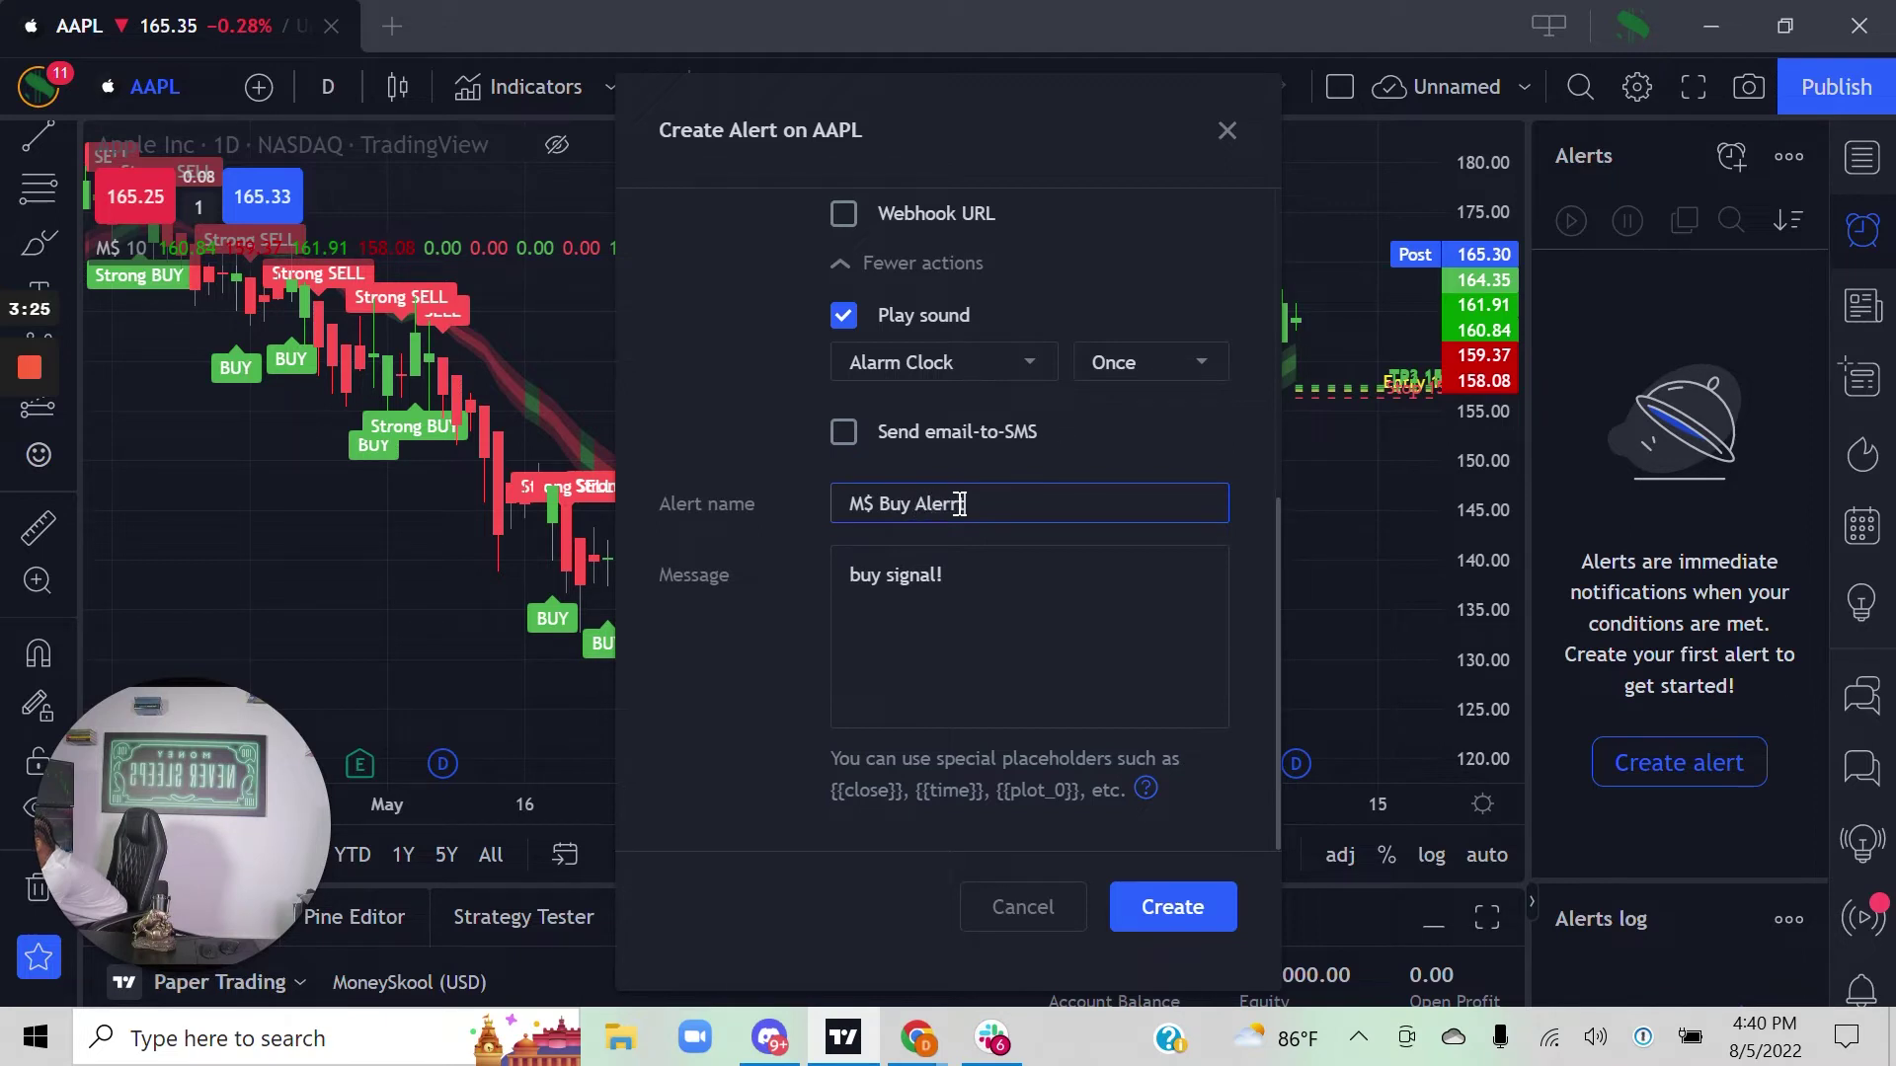
{"action": "type", "text": " x Apple !"}
{"action": "type", "text": "D"}
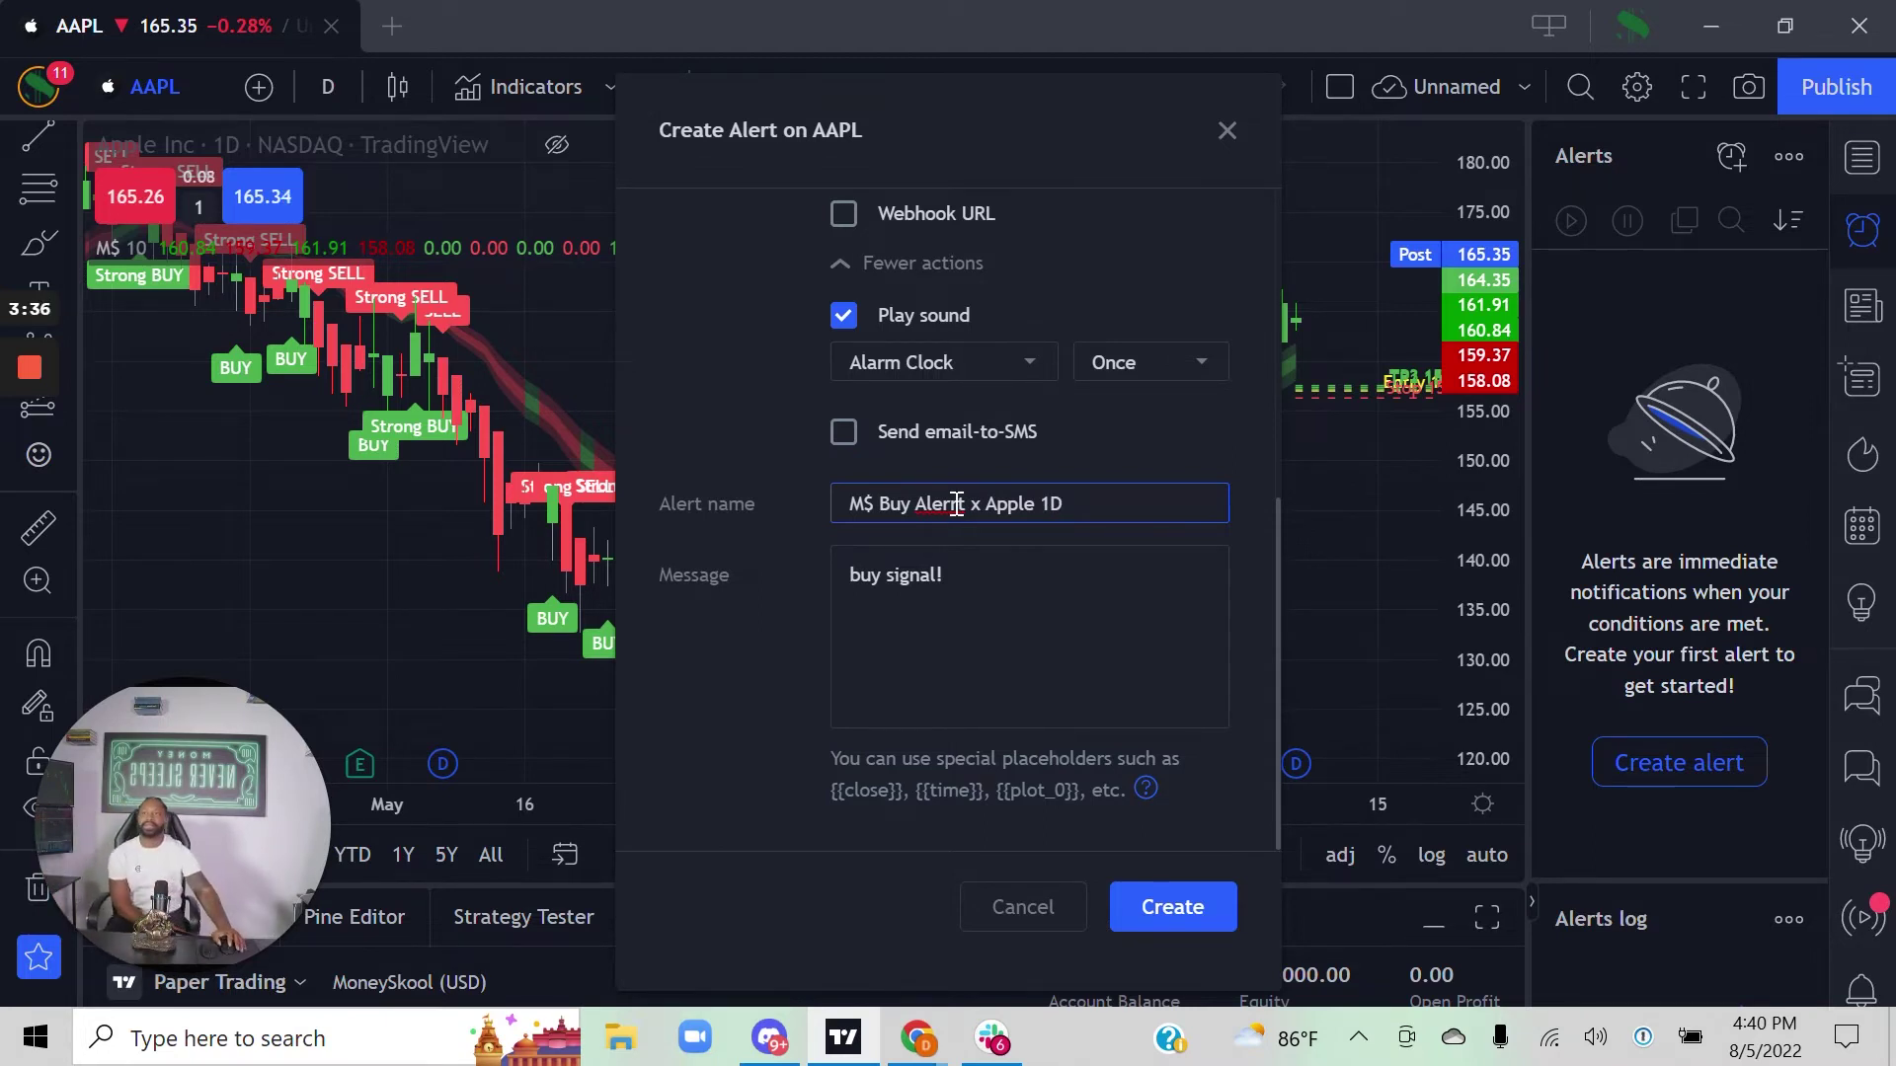
{"action": "left_click", "coordinate": [849, 576]}
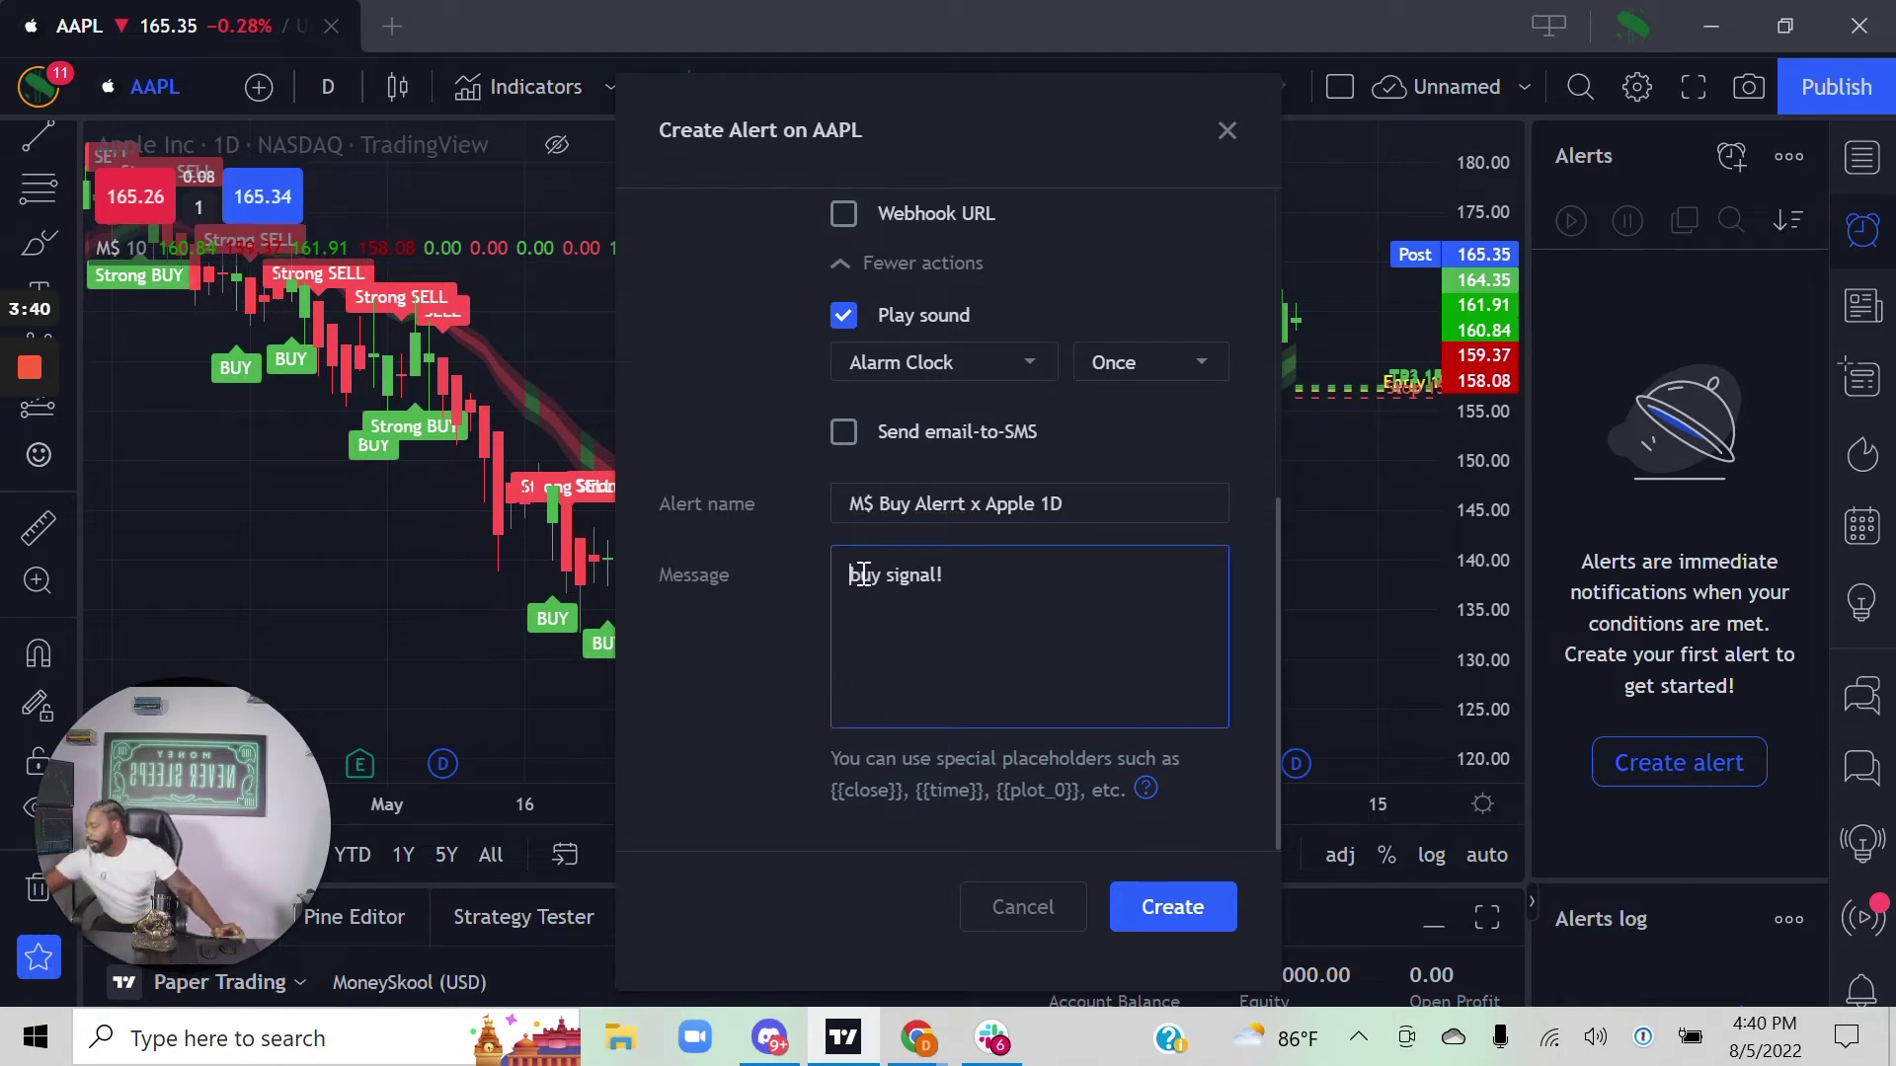
{"action": "type", "text": "M"}
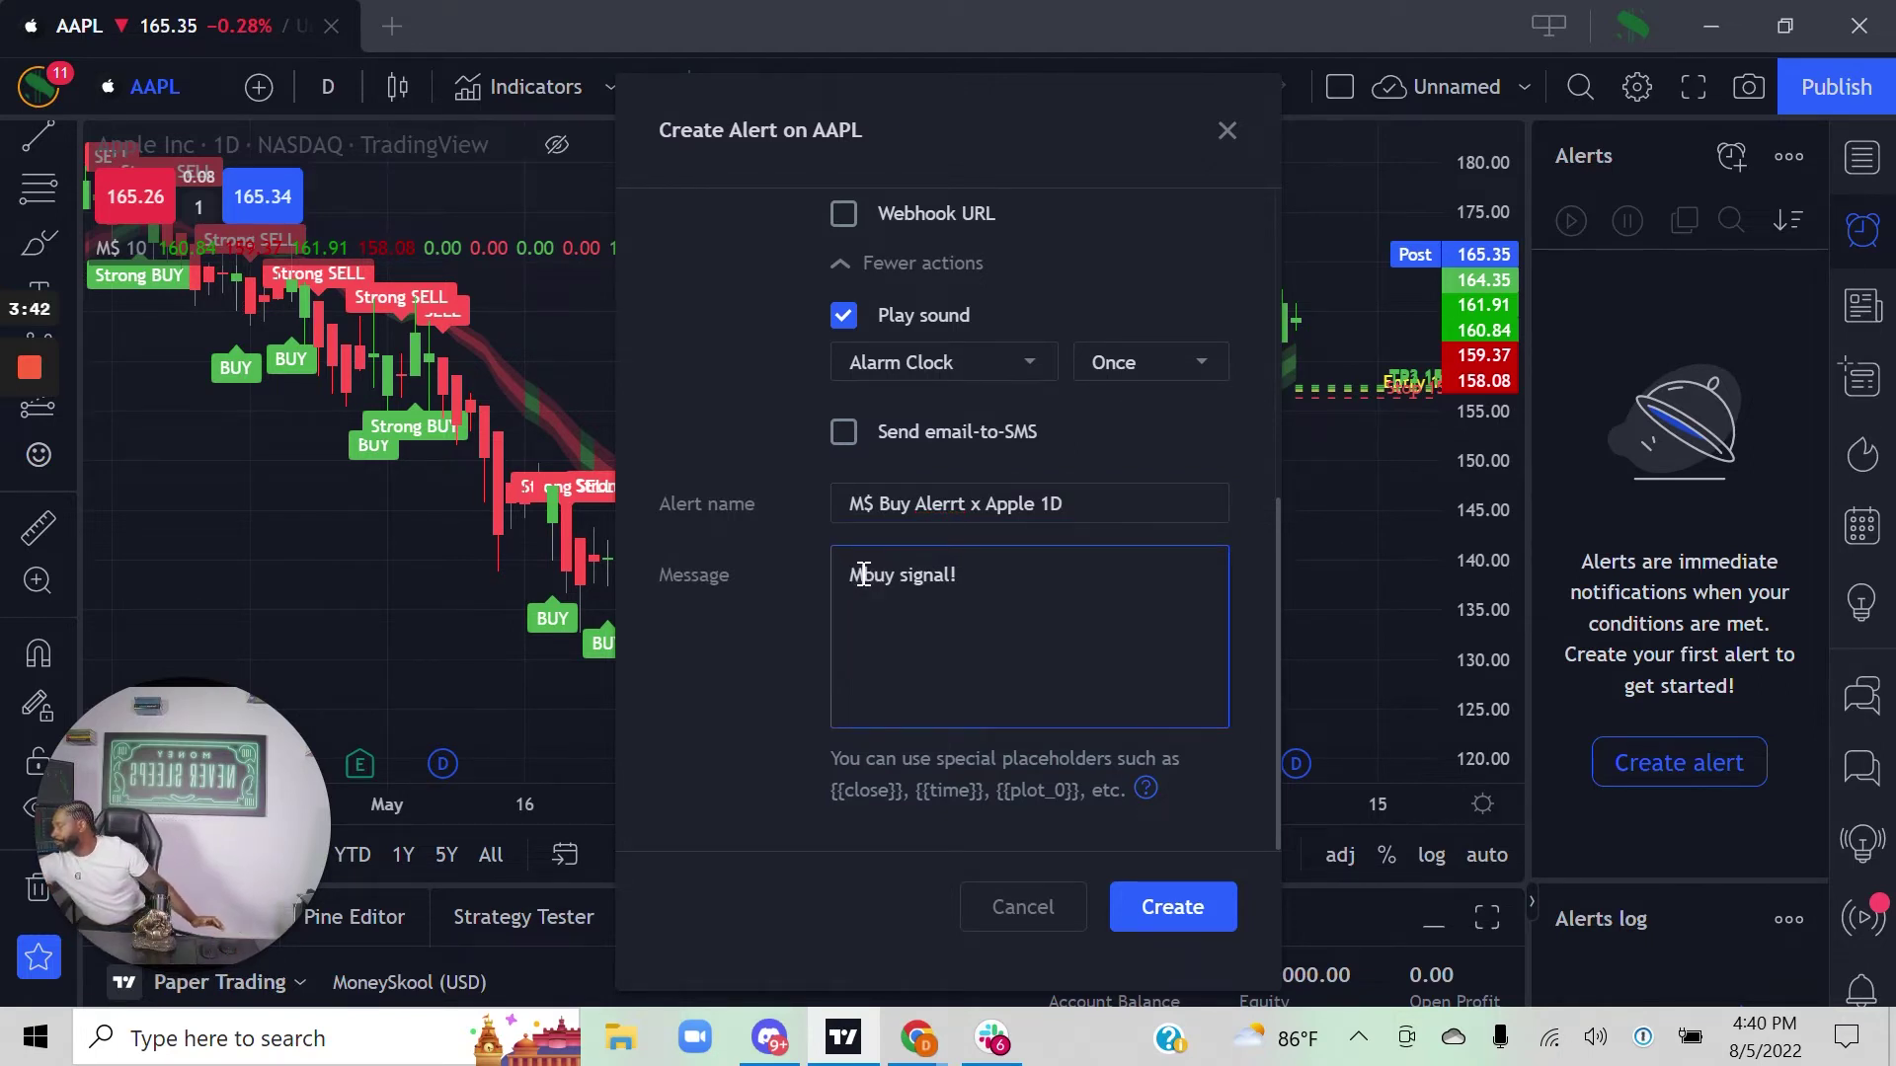
{"action": "type", "text": "$"}
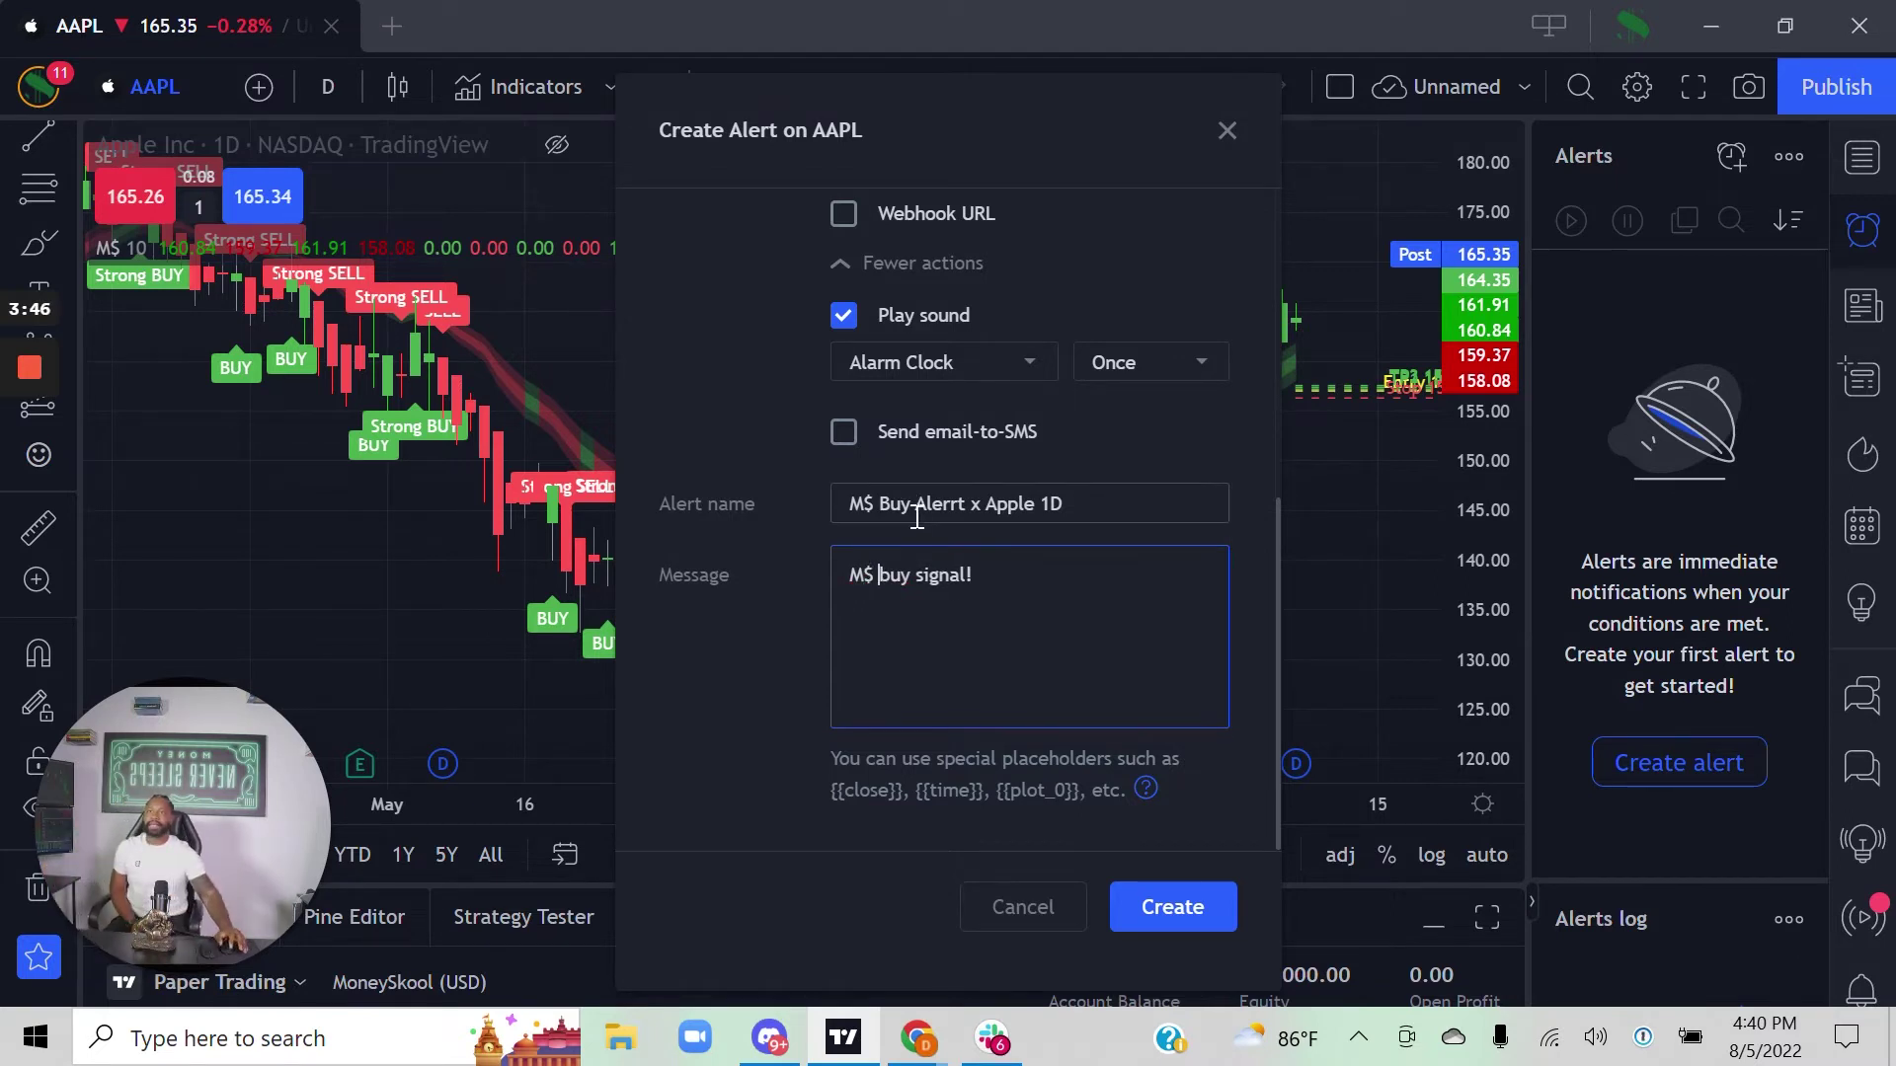
- Submit the 1D buy alert and continue past the repaint warning so it appears Active for AAPL
{"action": "left_click", "coordinate": [1132, 914]}
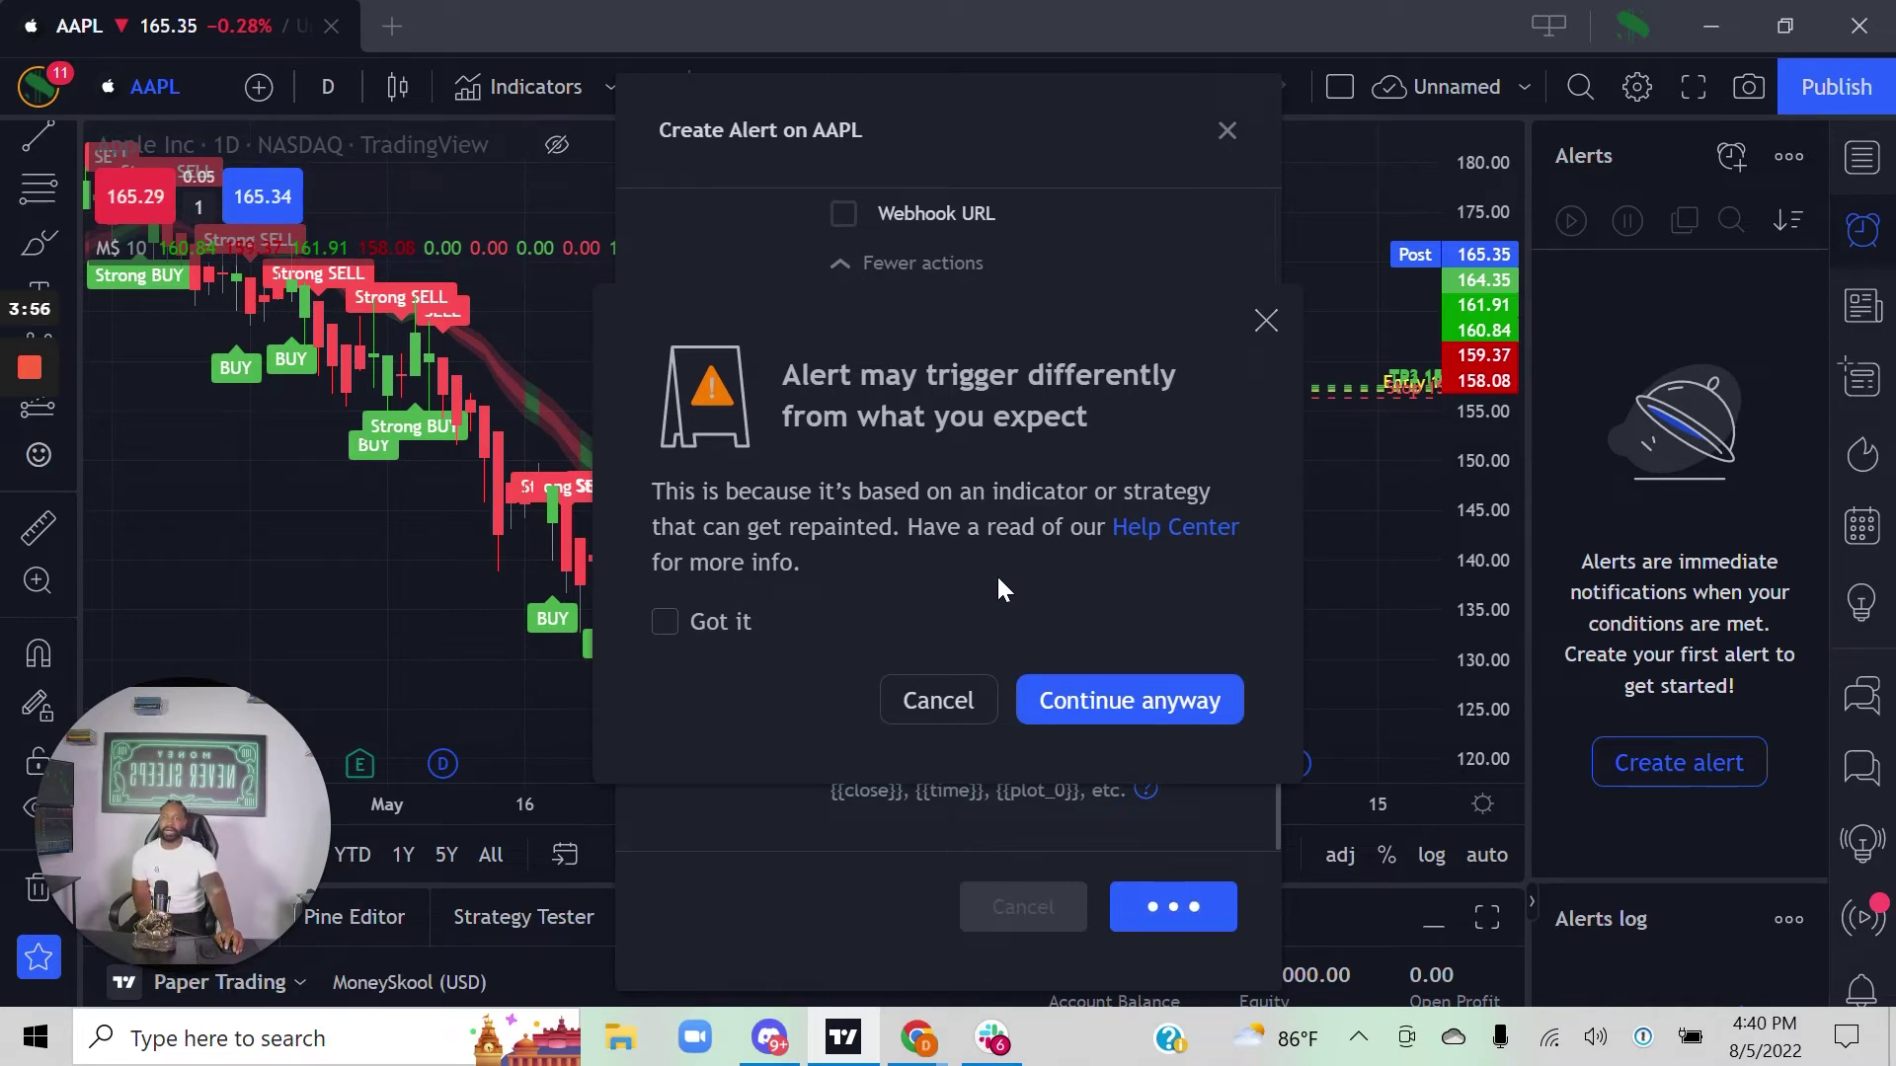
{"action": "left_click", "coordinate": [1059, 690]}
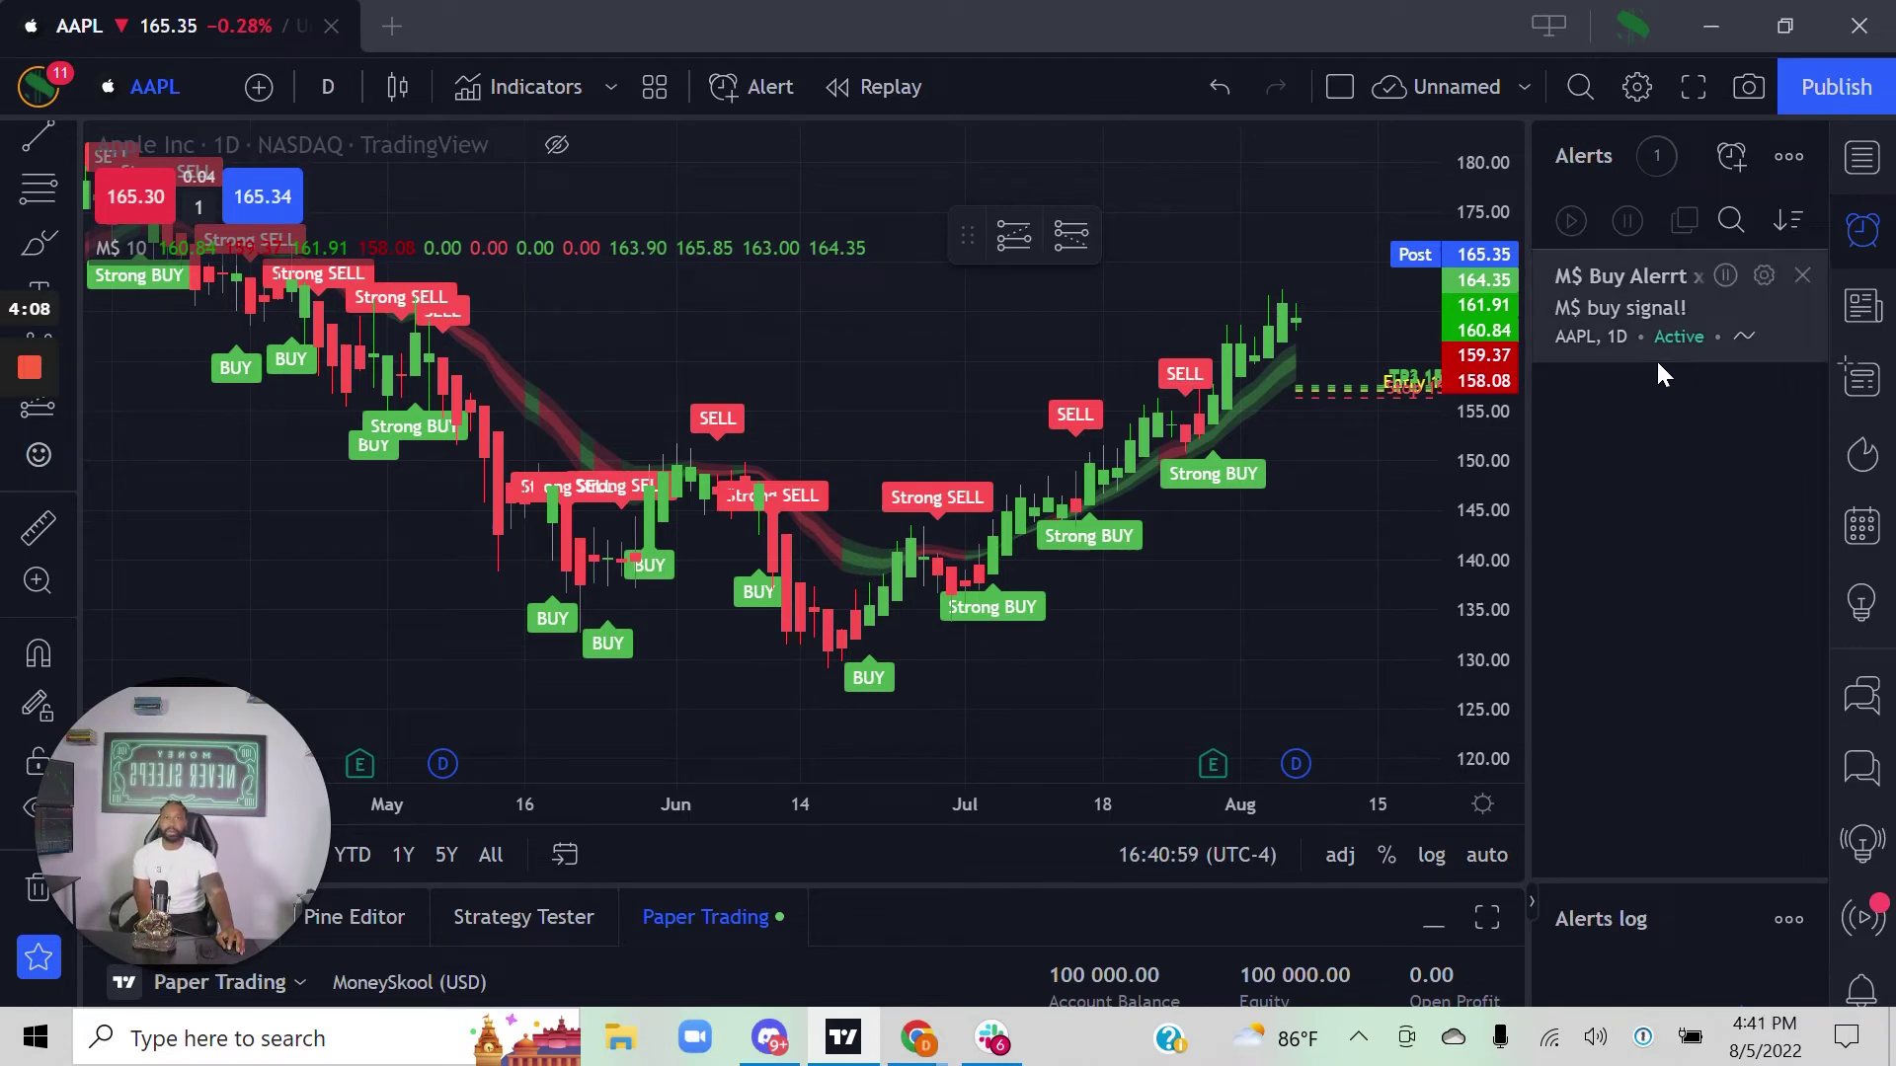
{"action": "mouse_move", "coordinate": [1615, 341]}
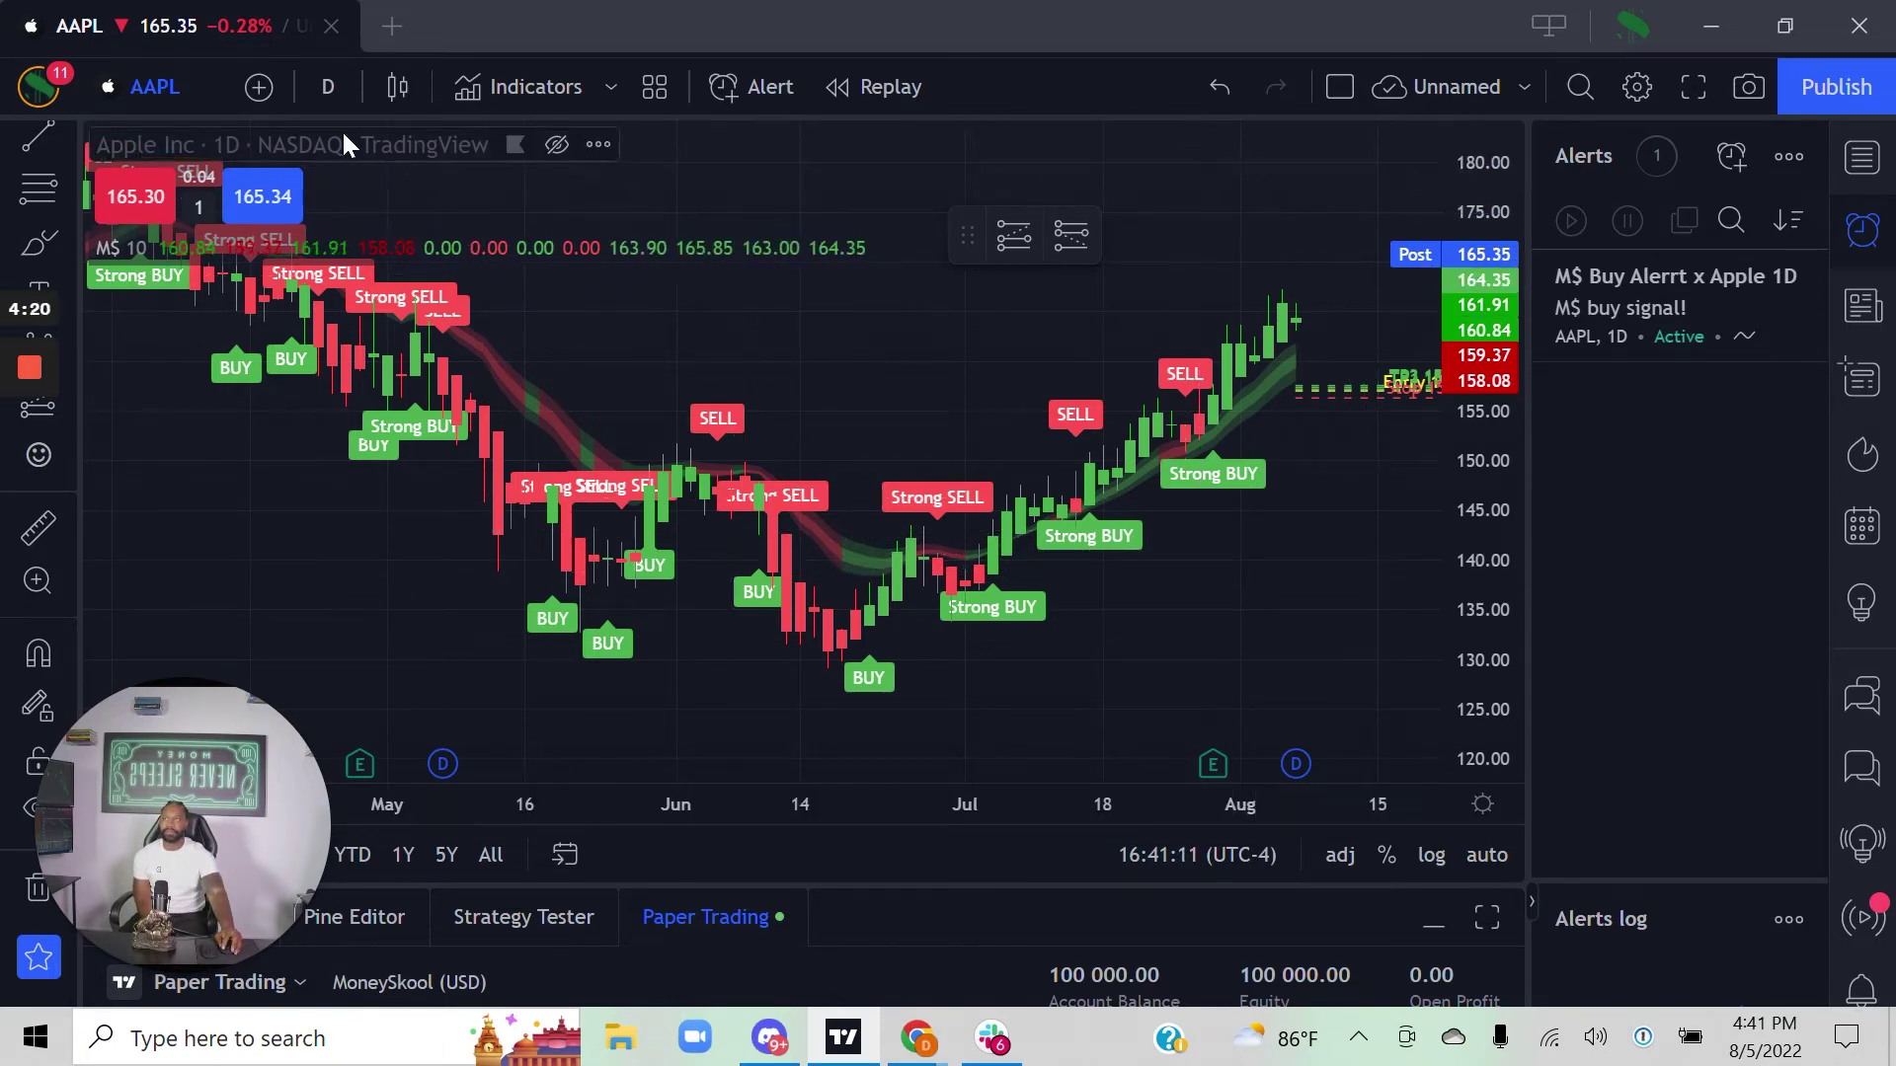
- Switch the AAPL chart to 5-minute candles and reset the chart view
{"action": "left_click", "coordinate": [328, 89]}
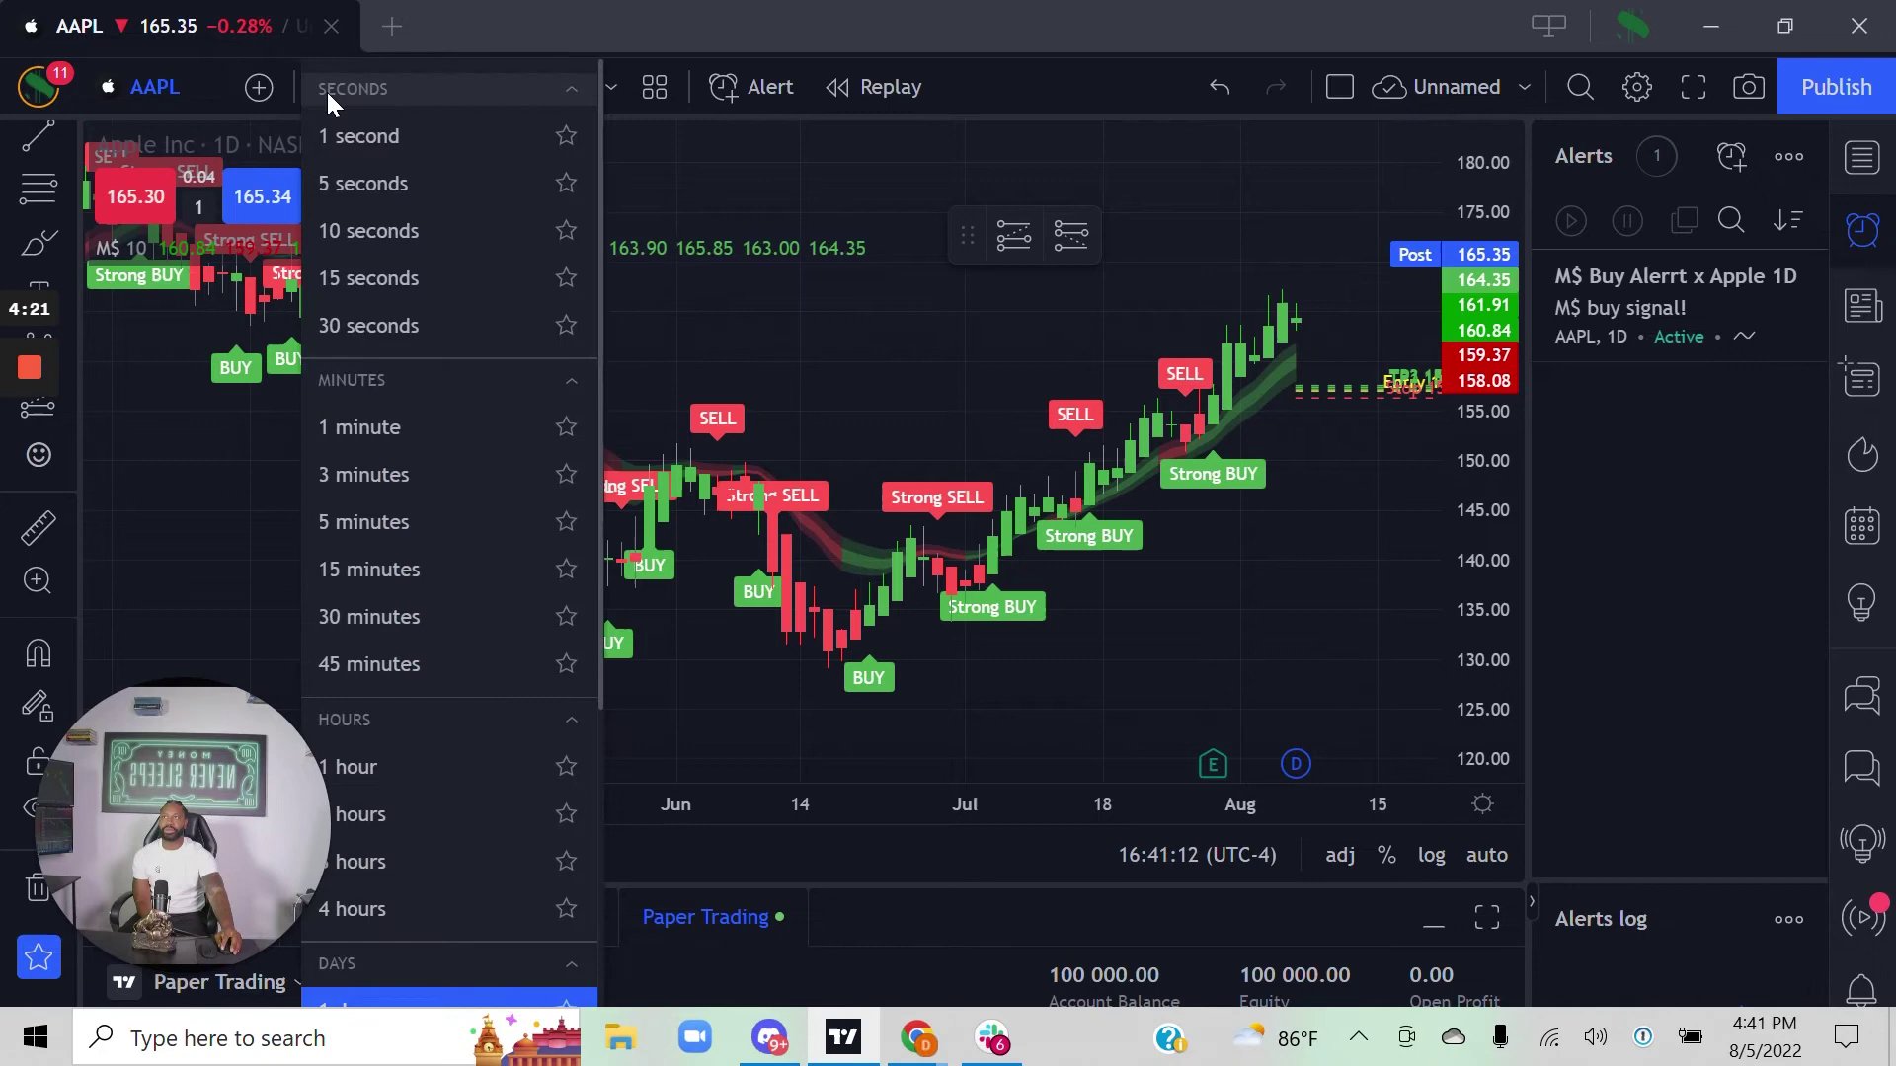
{"action": "left_click", "coordinate": [384, 508]}
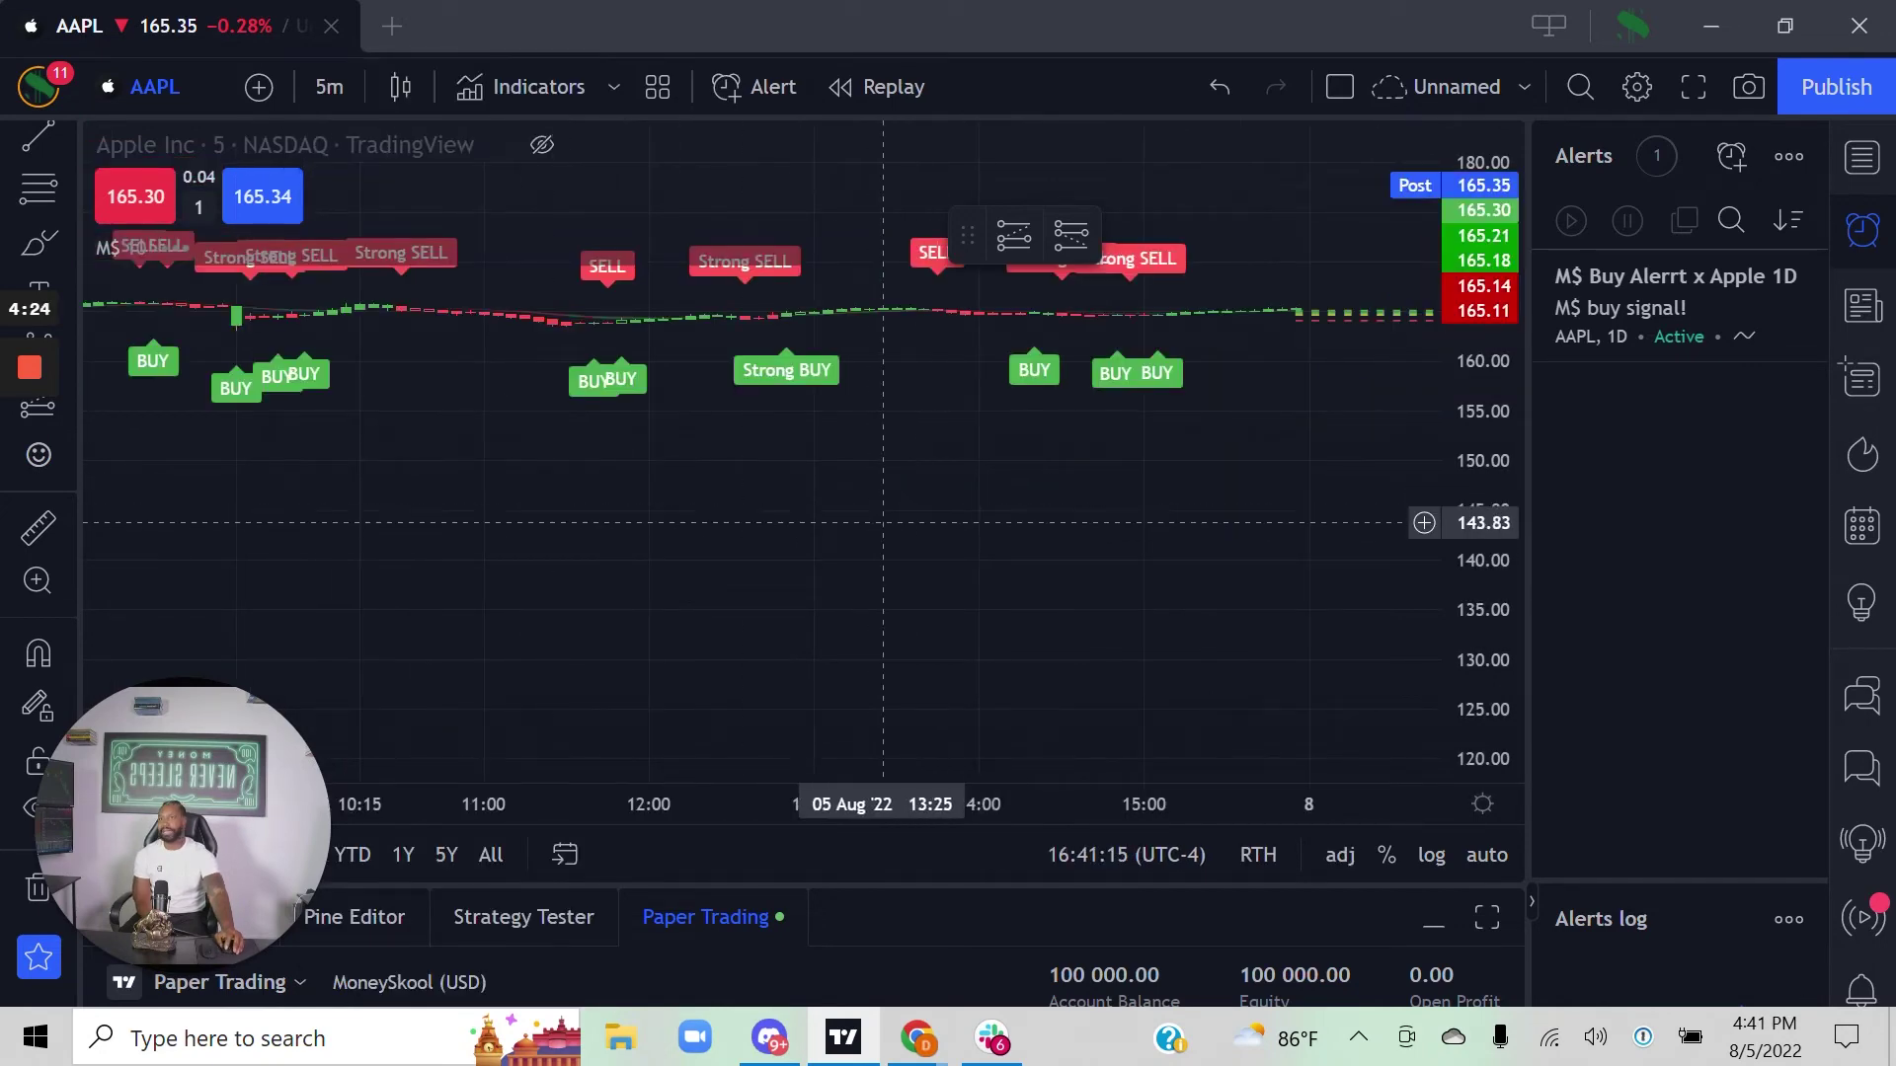
{"action": "right_click", "coordinate": [1184, 505]}
{"action": "left_click", "coordinate": [1283, 225]}
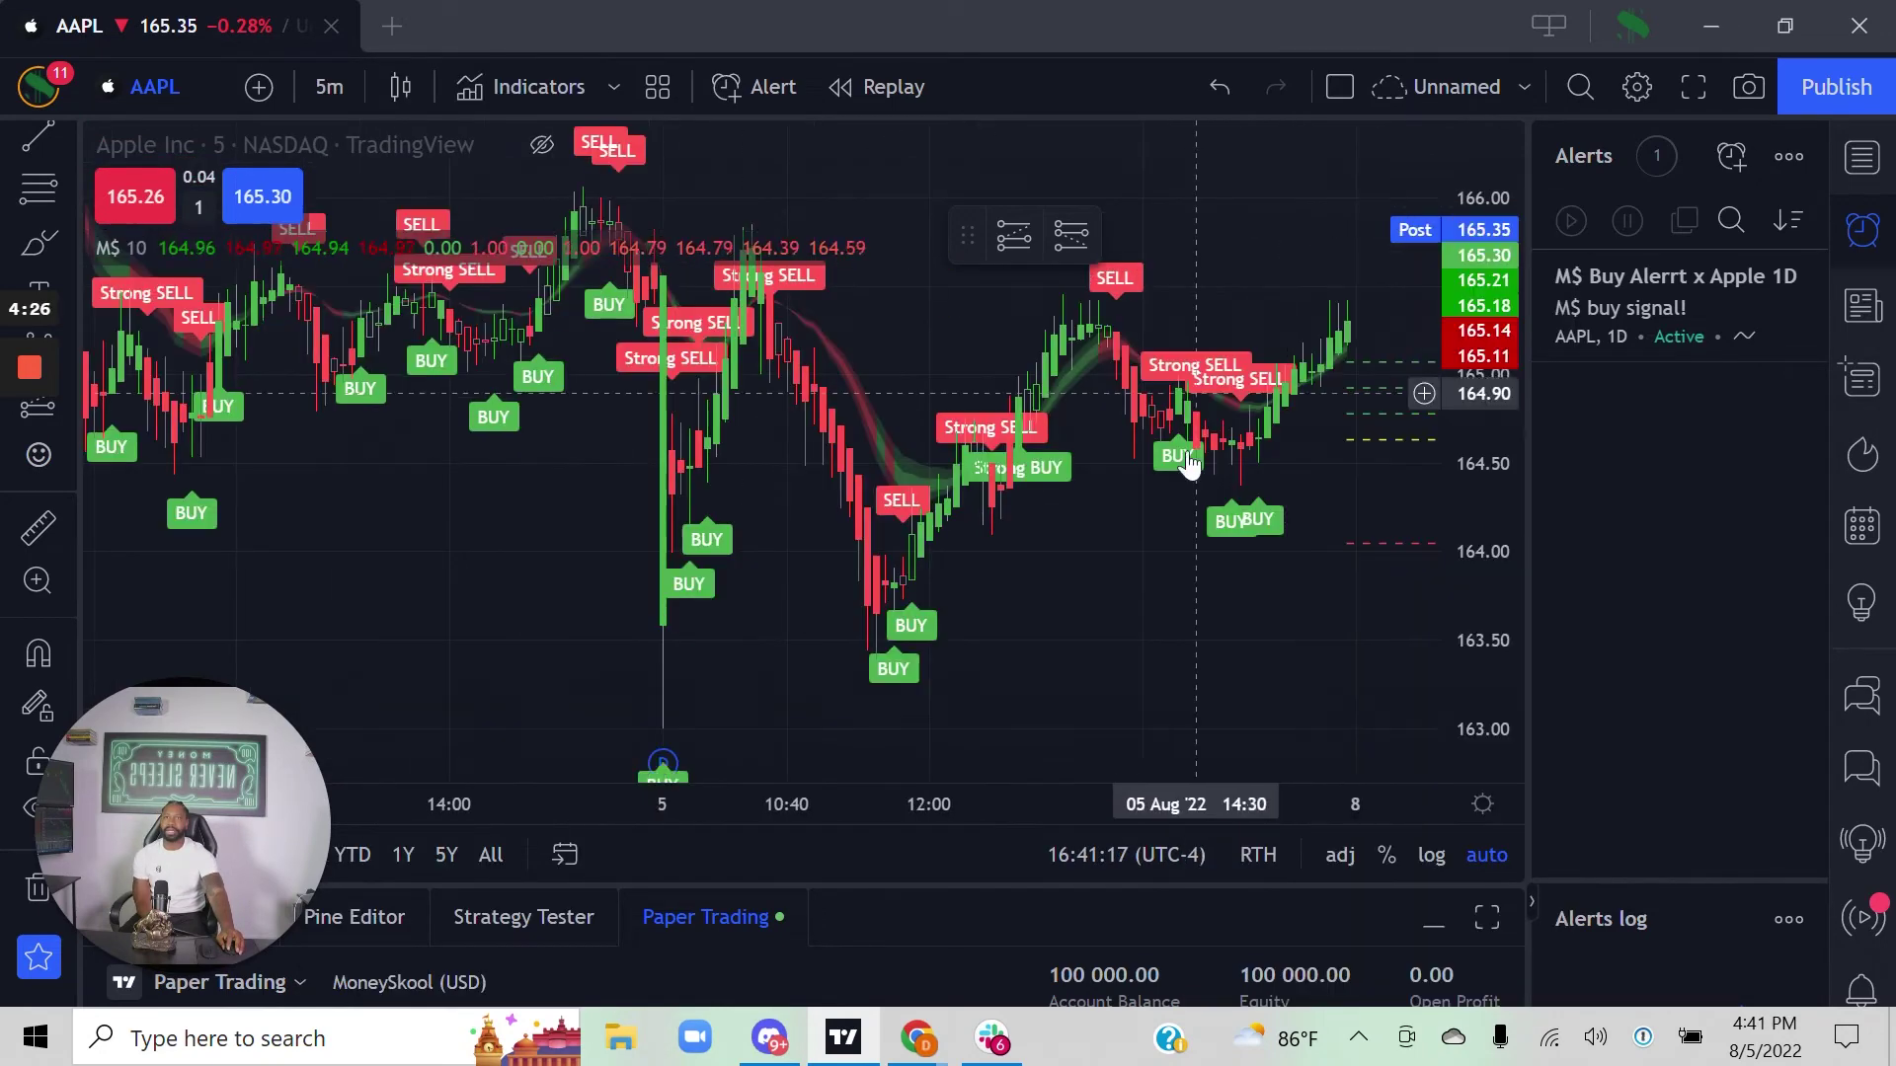
- Start a new AAPL alert on the M$ (10) Sell alarm, triggering Once Per Bar
{"action": "left_click", "coordinate": [752, 91]}
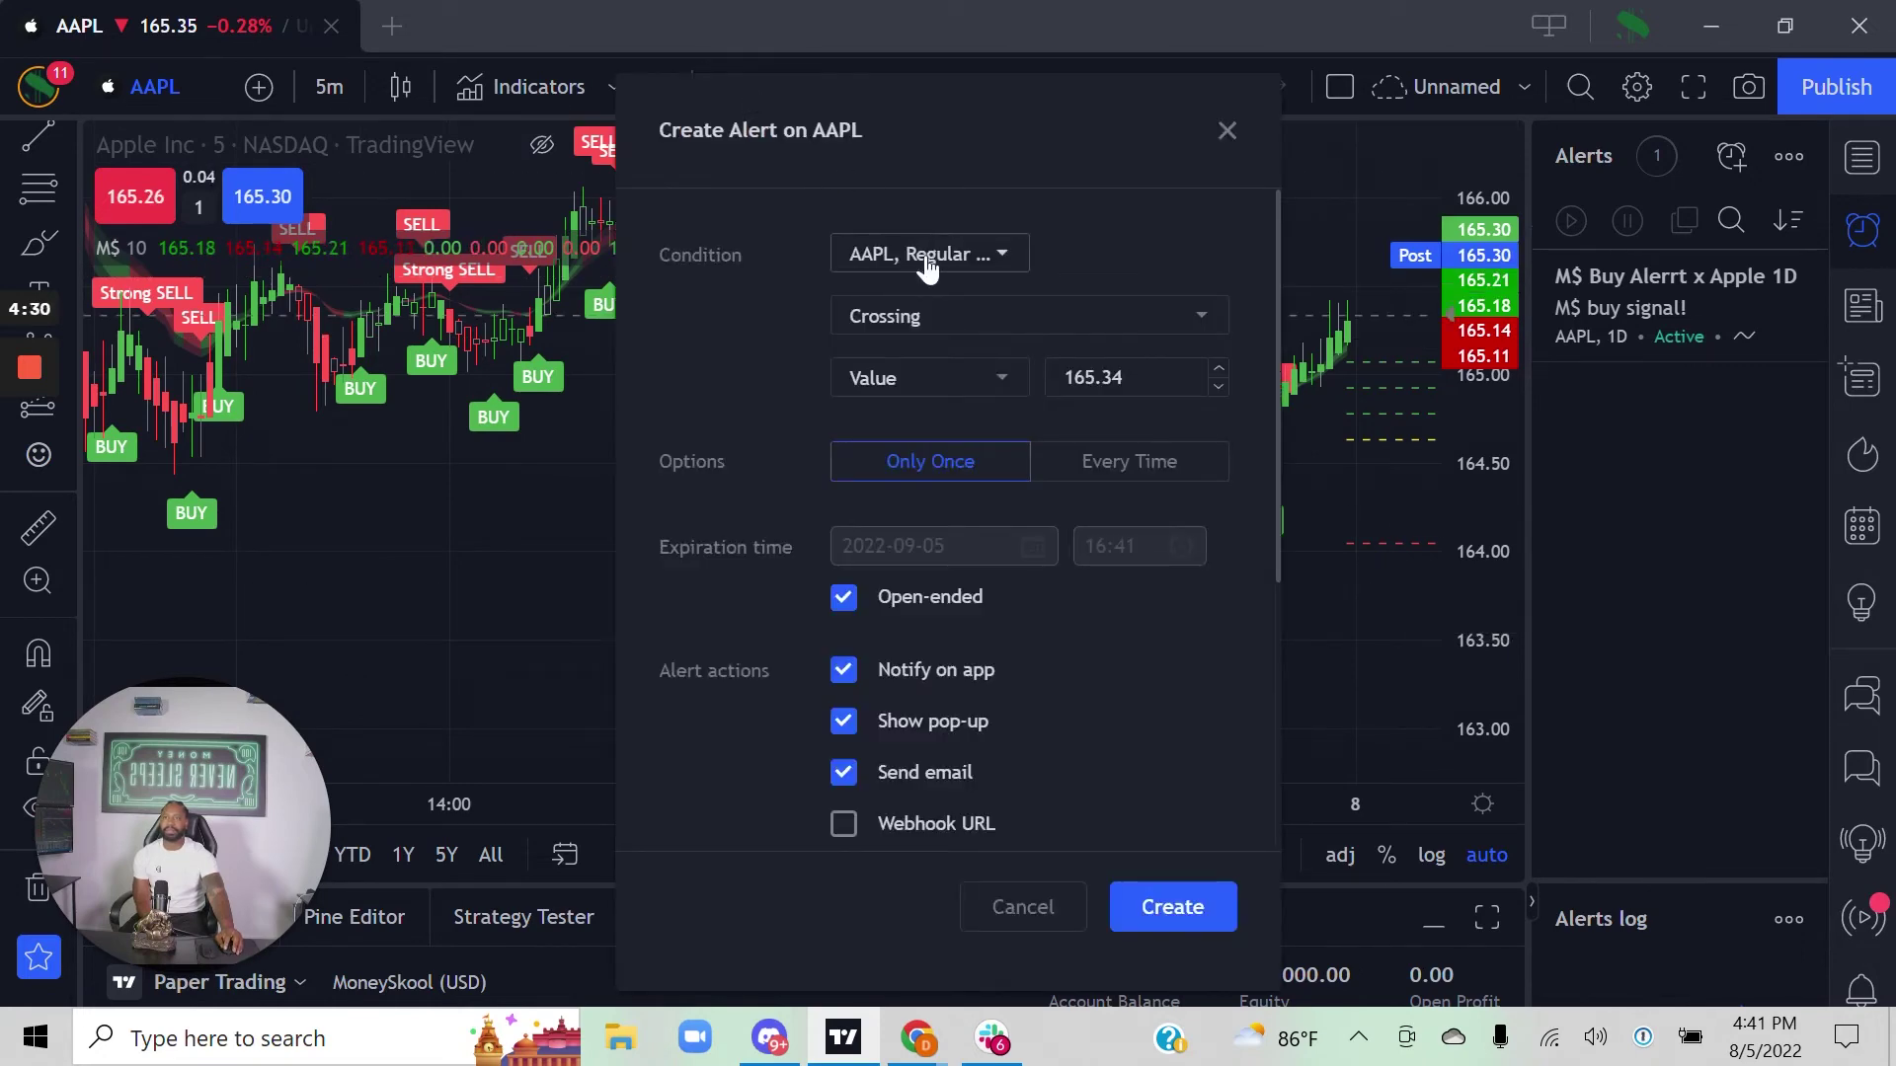
{"action": "left_click", "coordinate": [983, 259]}
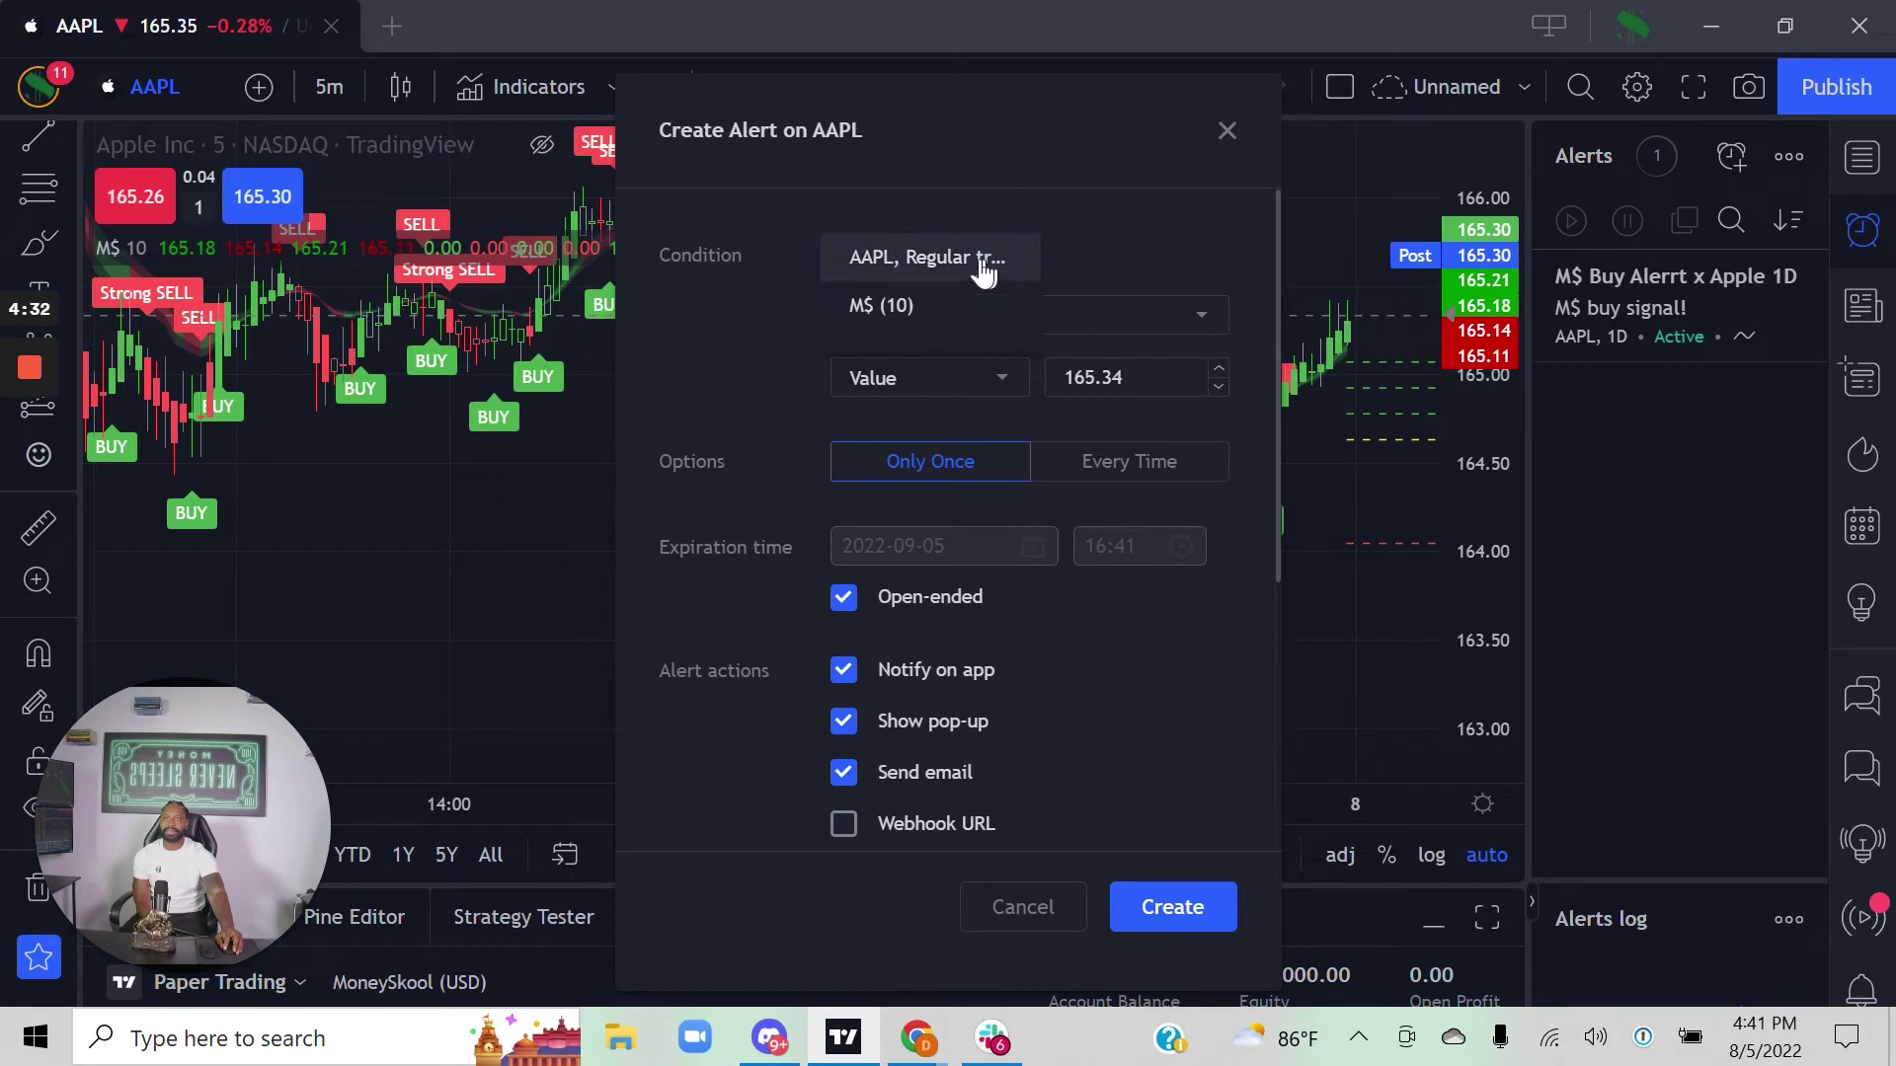
{"action": "left_click", "coordinate": [897, 298]}
{"action": "left_click", "coordinate": [1209, 321]}
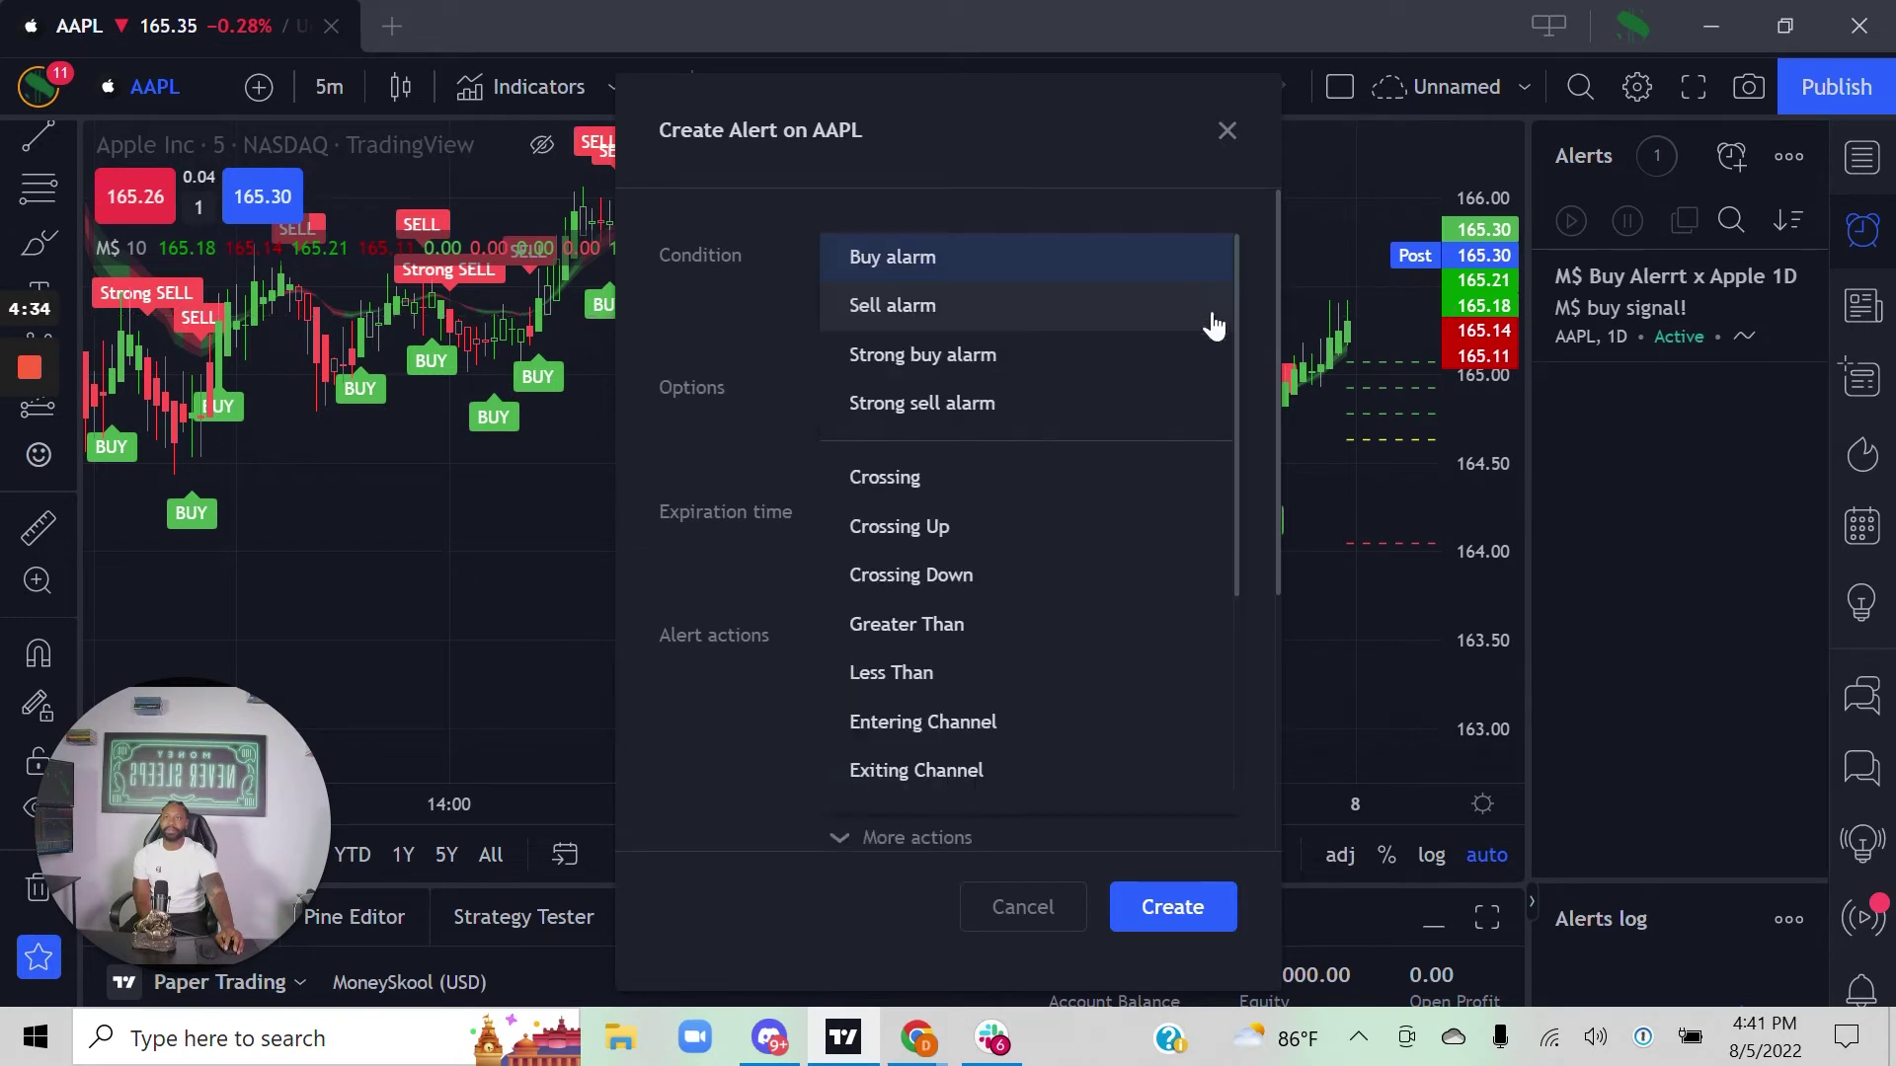
{"action": "left_click", "coordinate": [975, 324]}
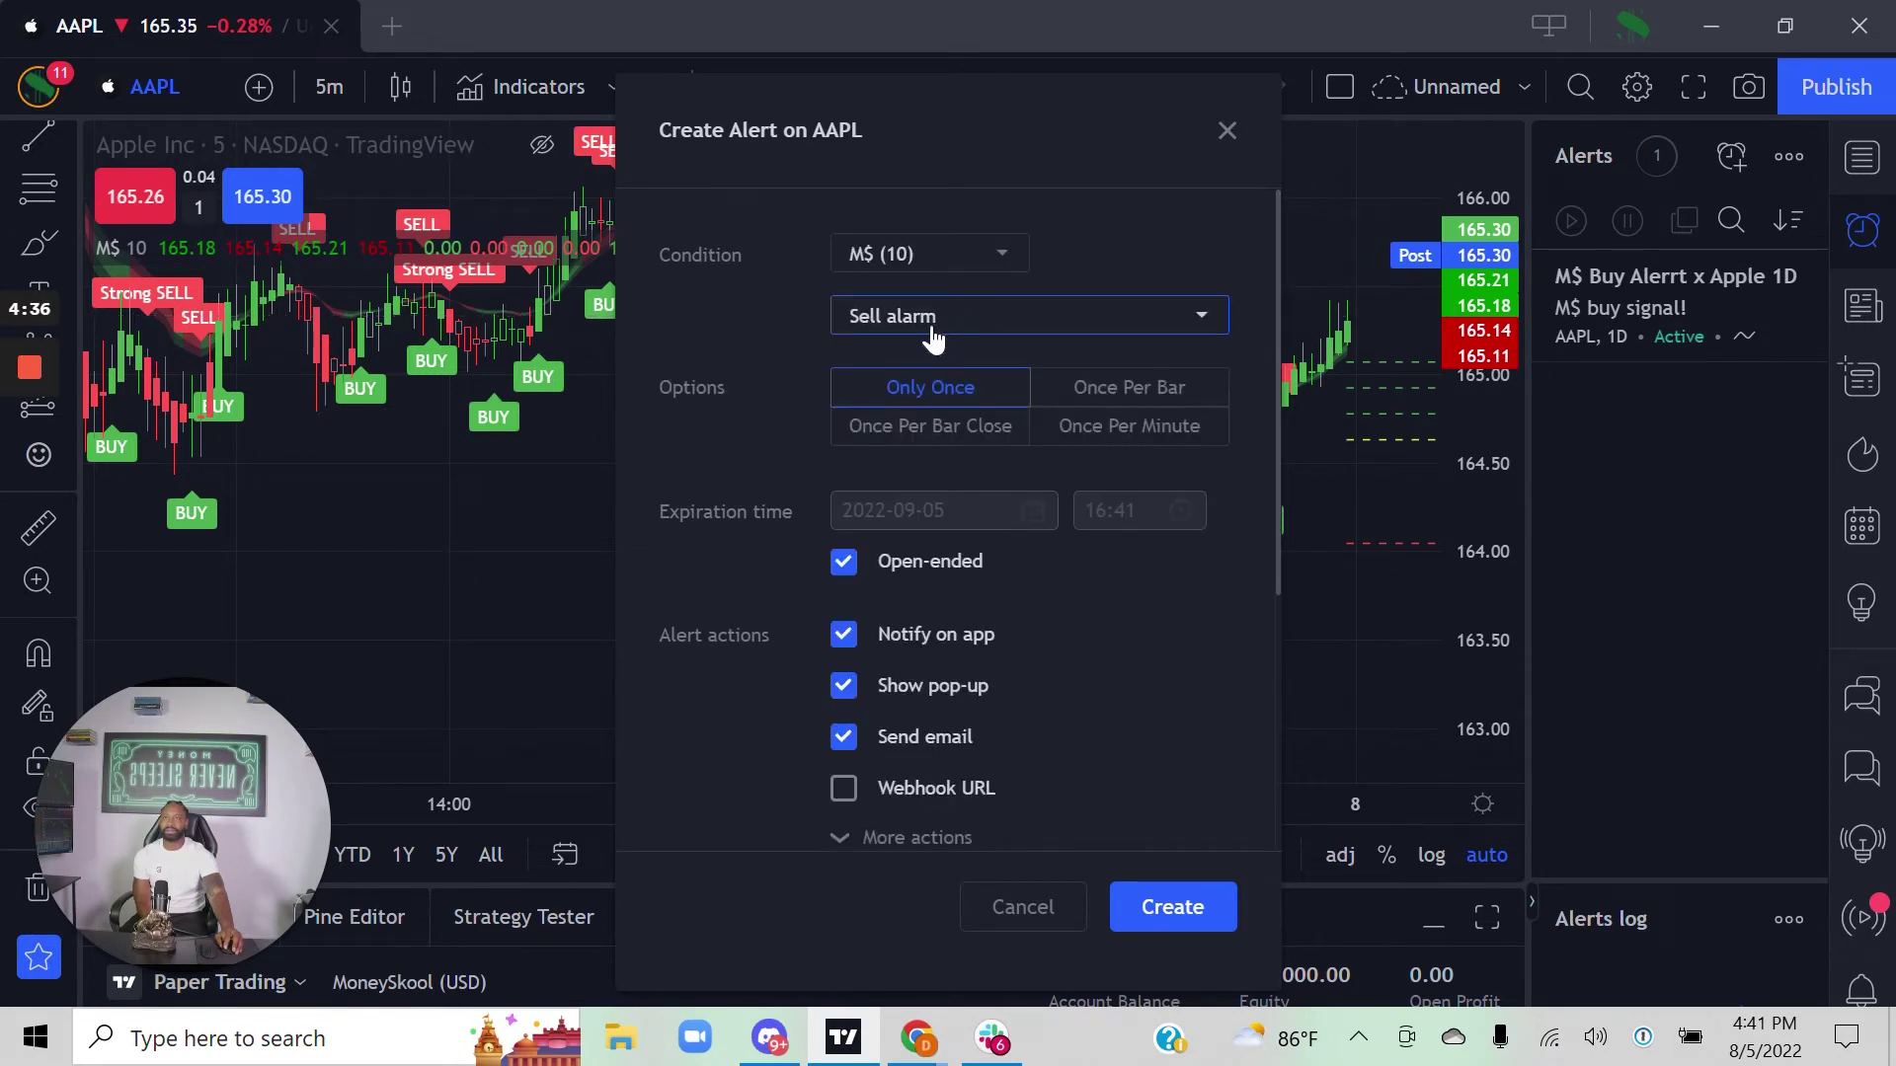
{"action": "left_click", "coordinate": [1087, 389]}
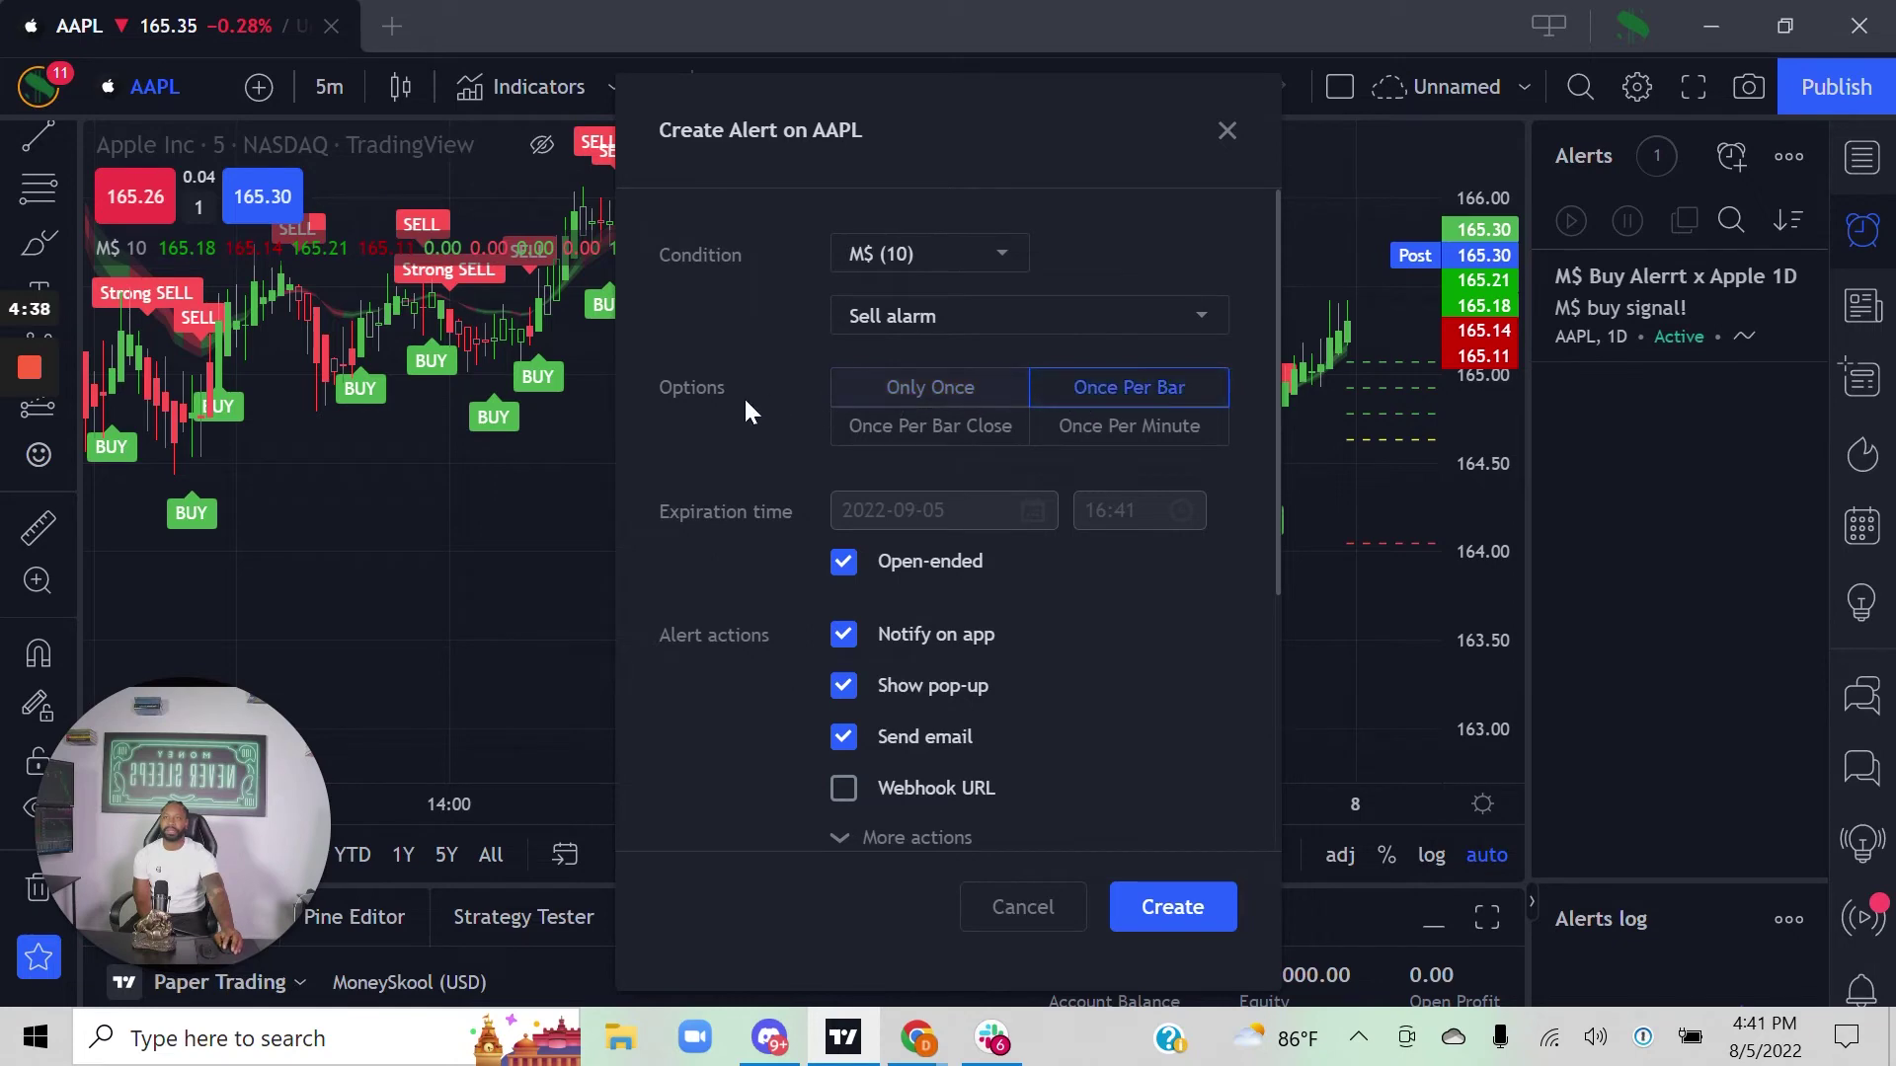
{"action": "scroll", "coordinate": [749, 413], "scroll_direction": "down", "scroll_amount": 3}
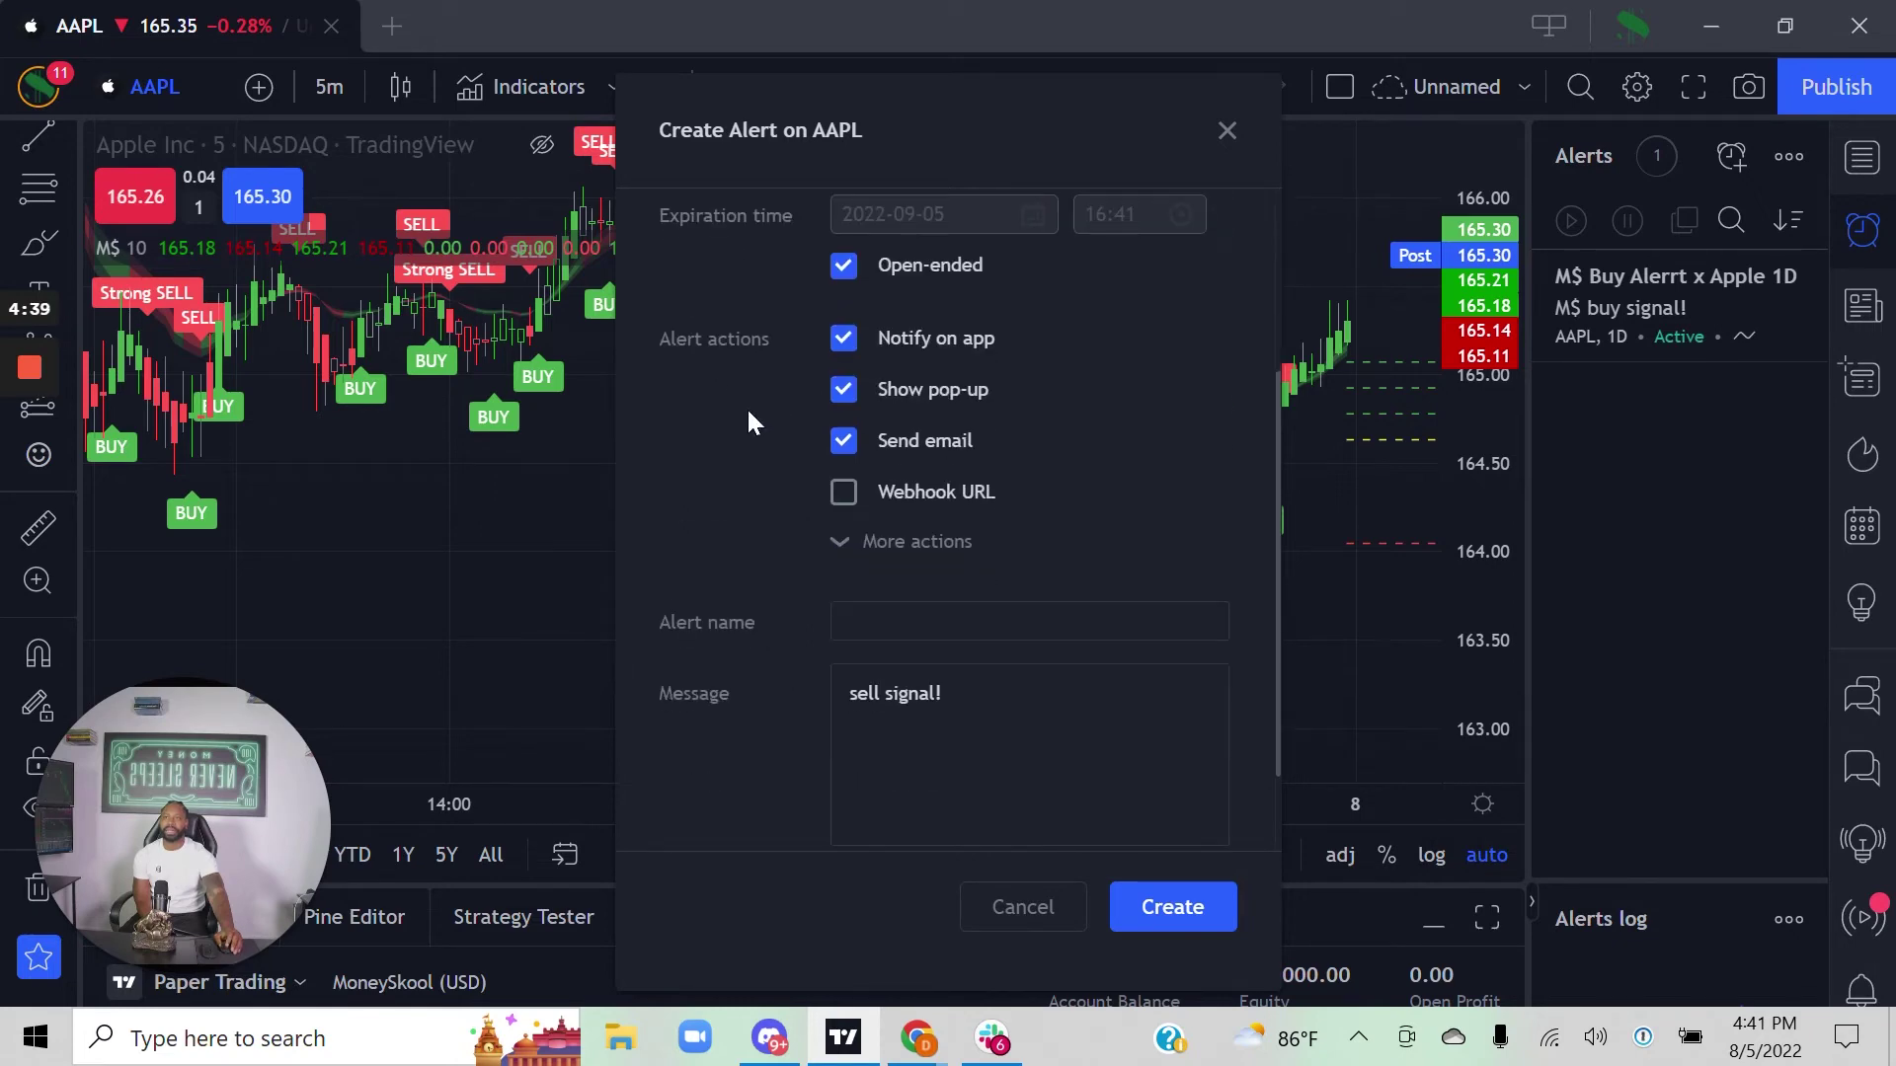
- Name the sell alert 'MS Algo Sell x Apple 5M' and submit it
{"action": "left_click", "coordinate": [852, 610]}
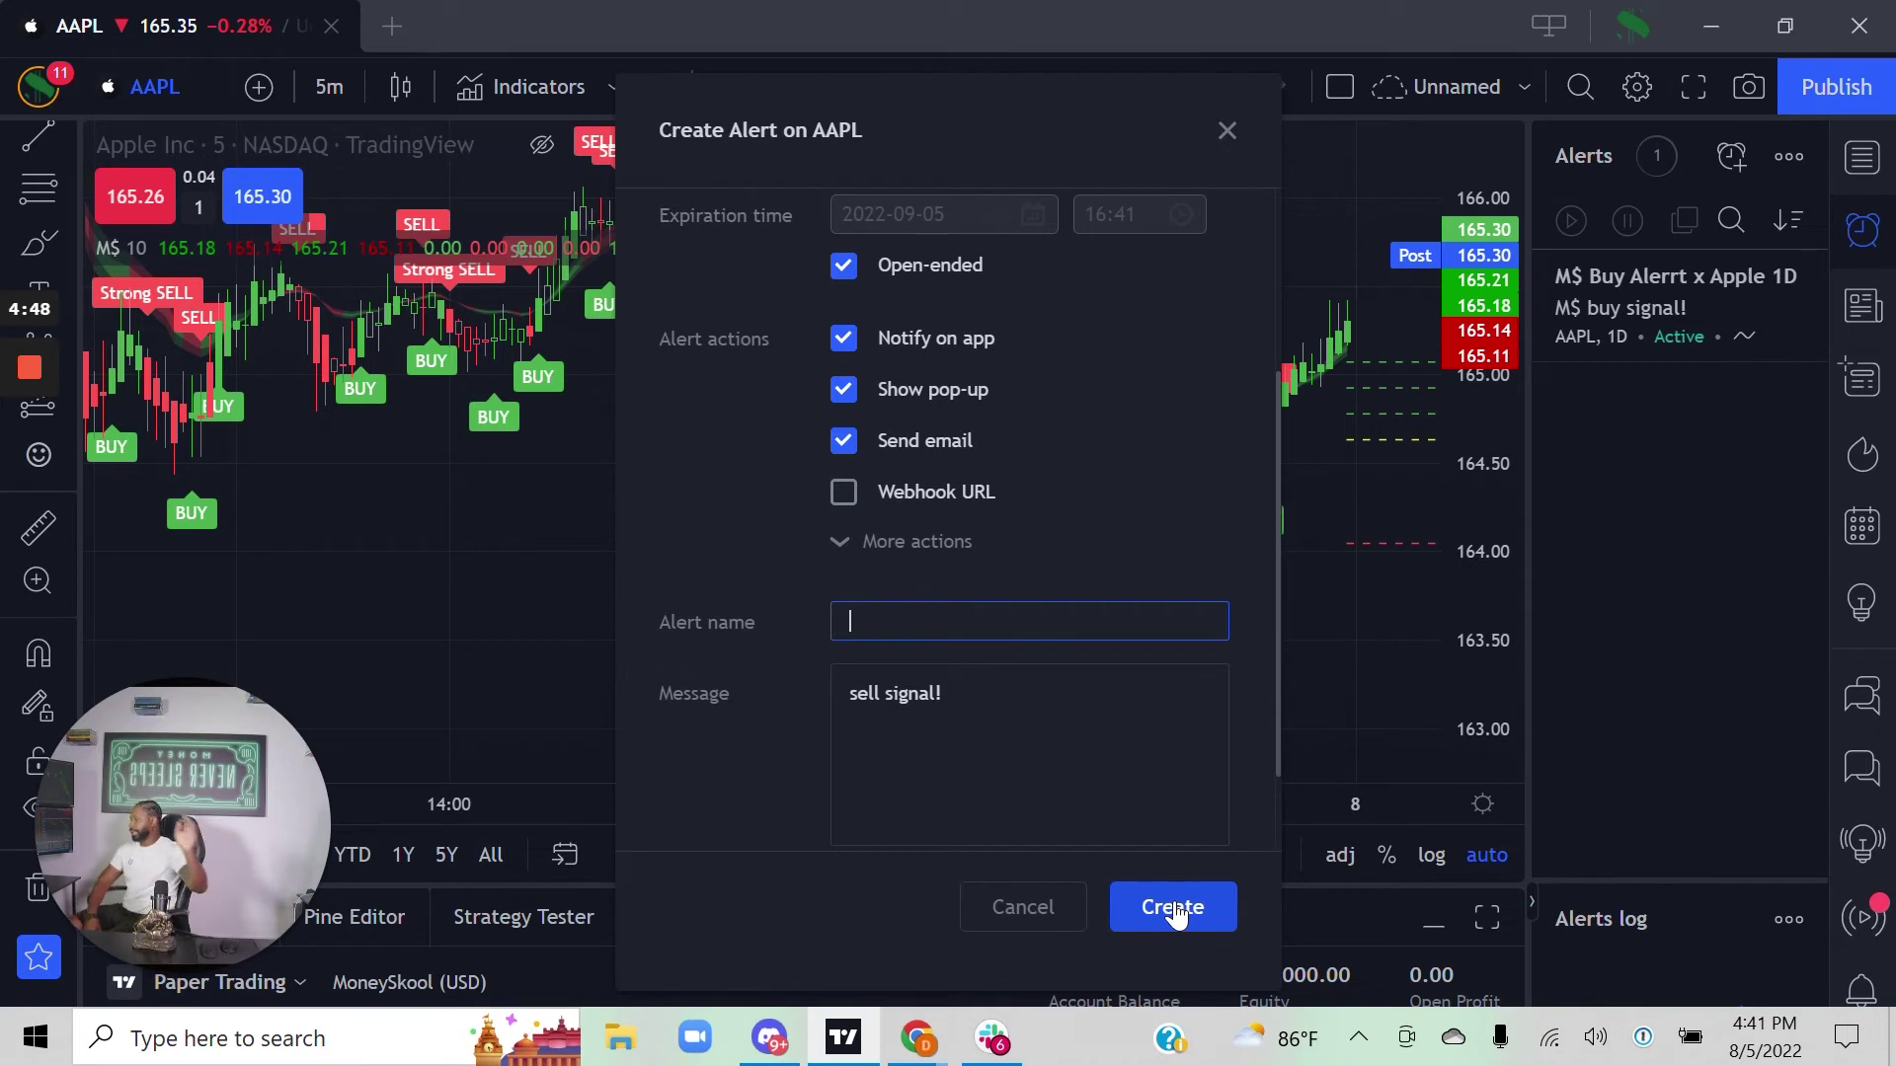
{"action": "type", "text": "M"}
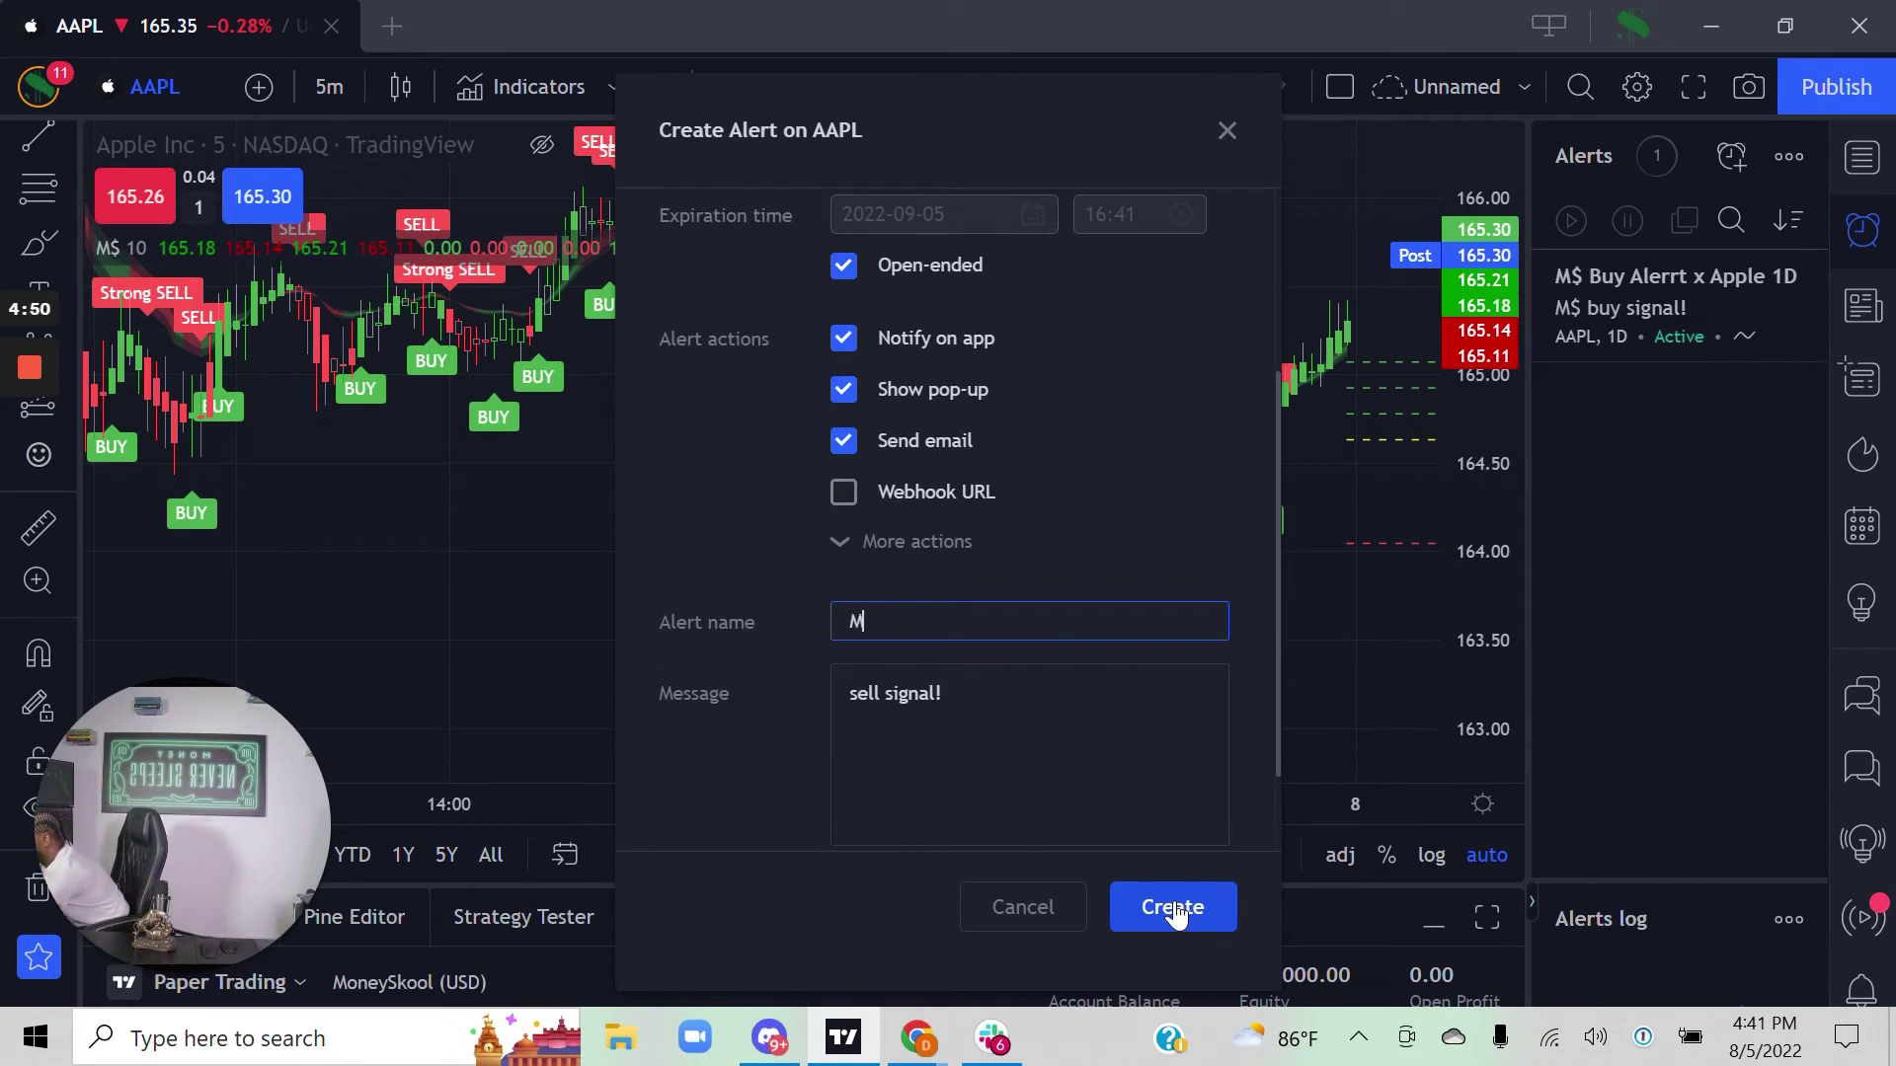
{"action": "type", "text": "$"}
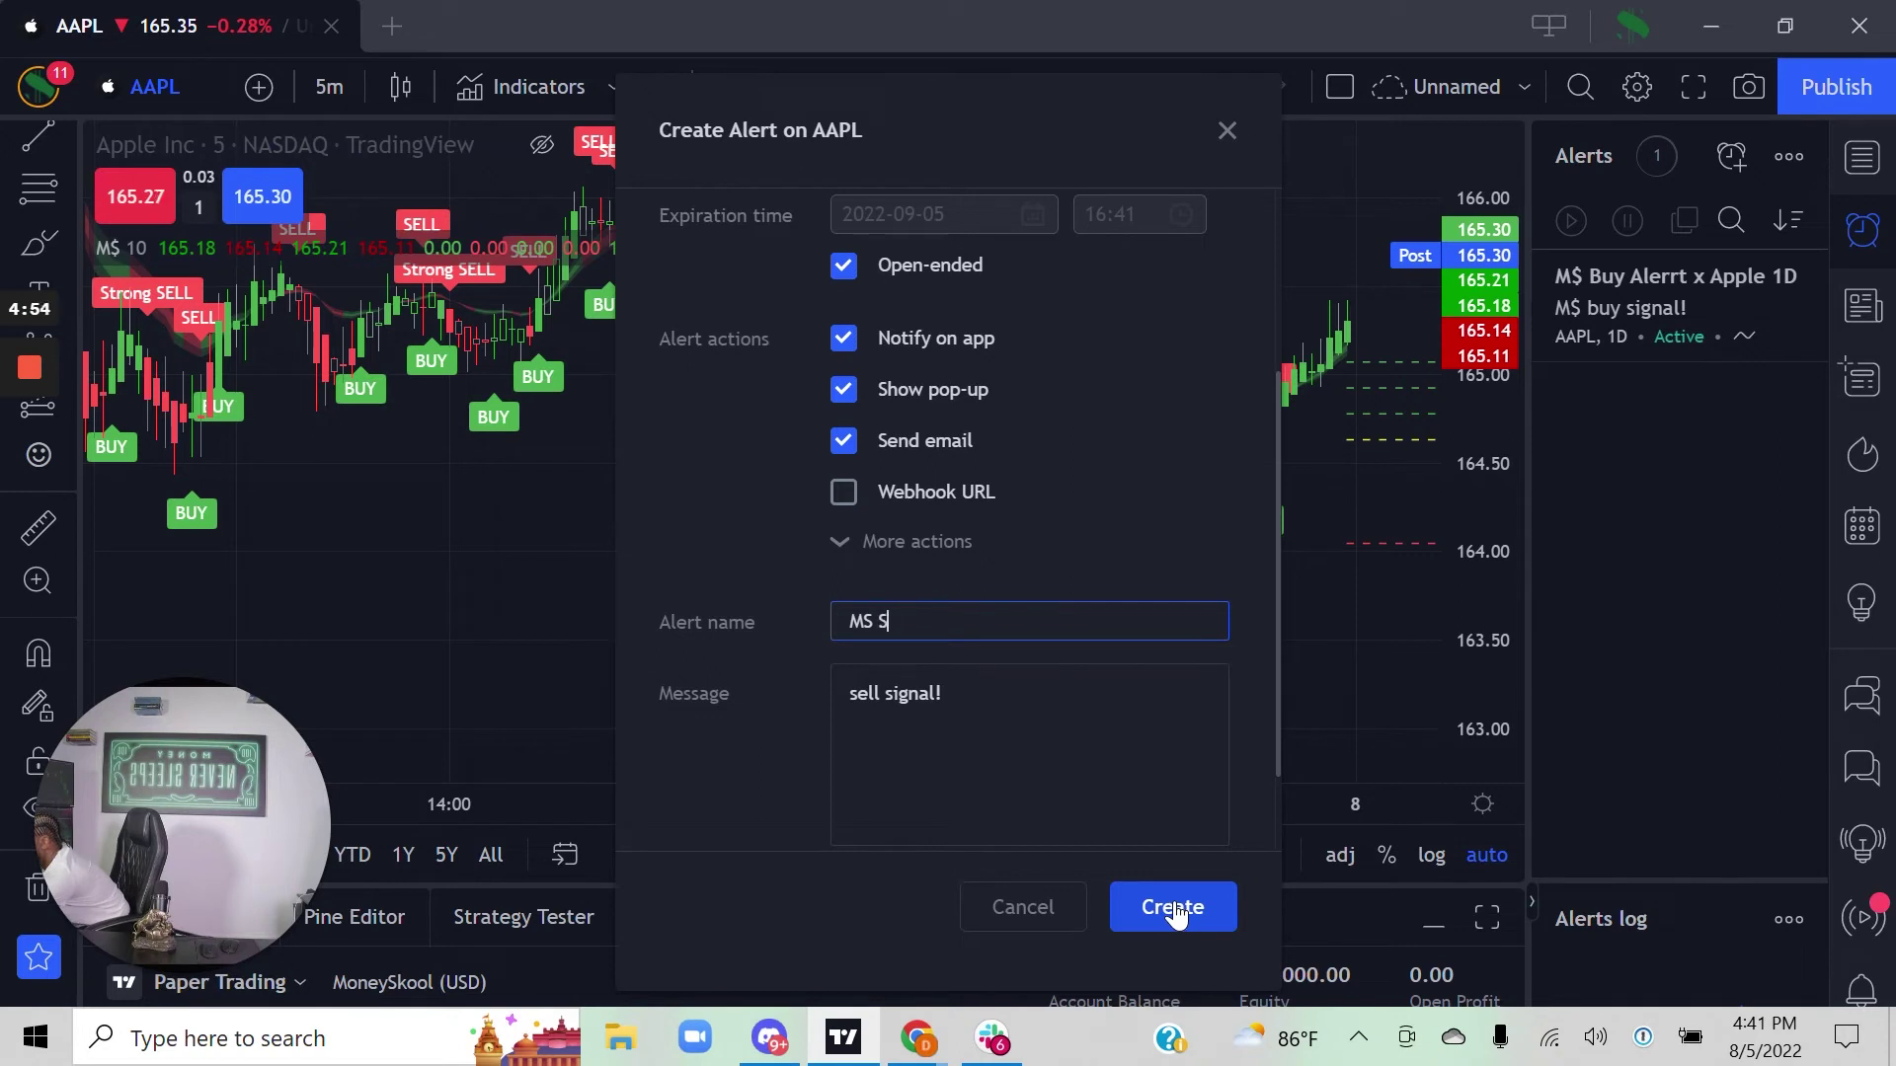
{"action": "type", "text": " Sel"}
{"action": "key", "text": "BackSpace"}
{"action": "key", "text": "BackSpace"}
{"action": "key", "text": "BackSpace"}
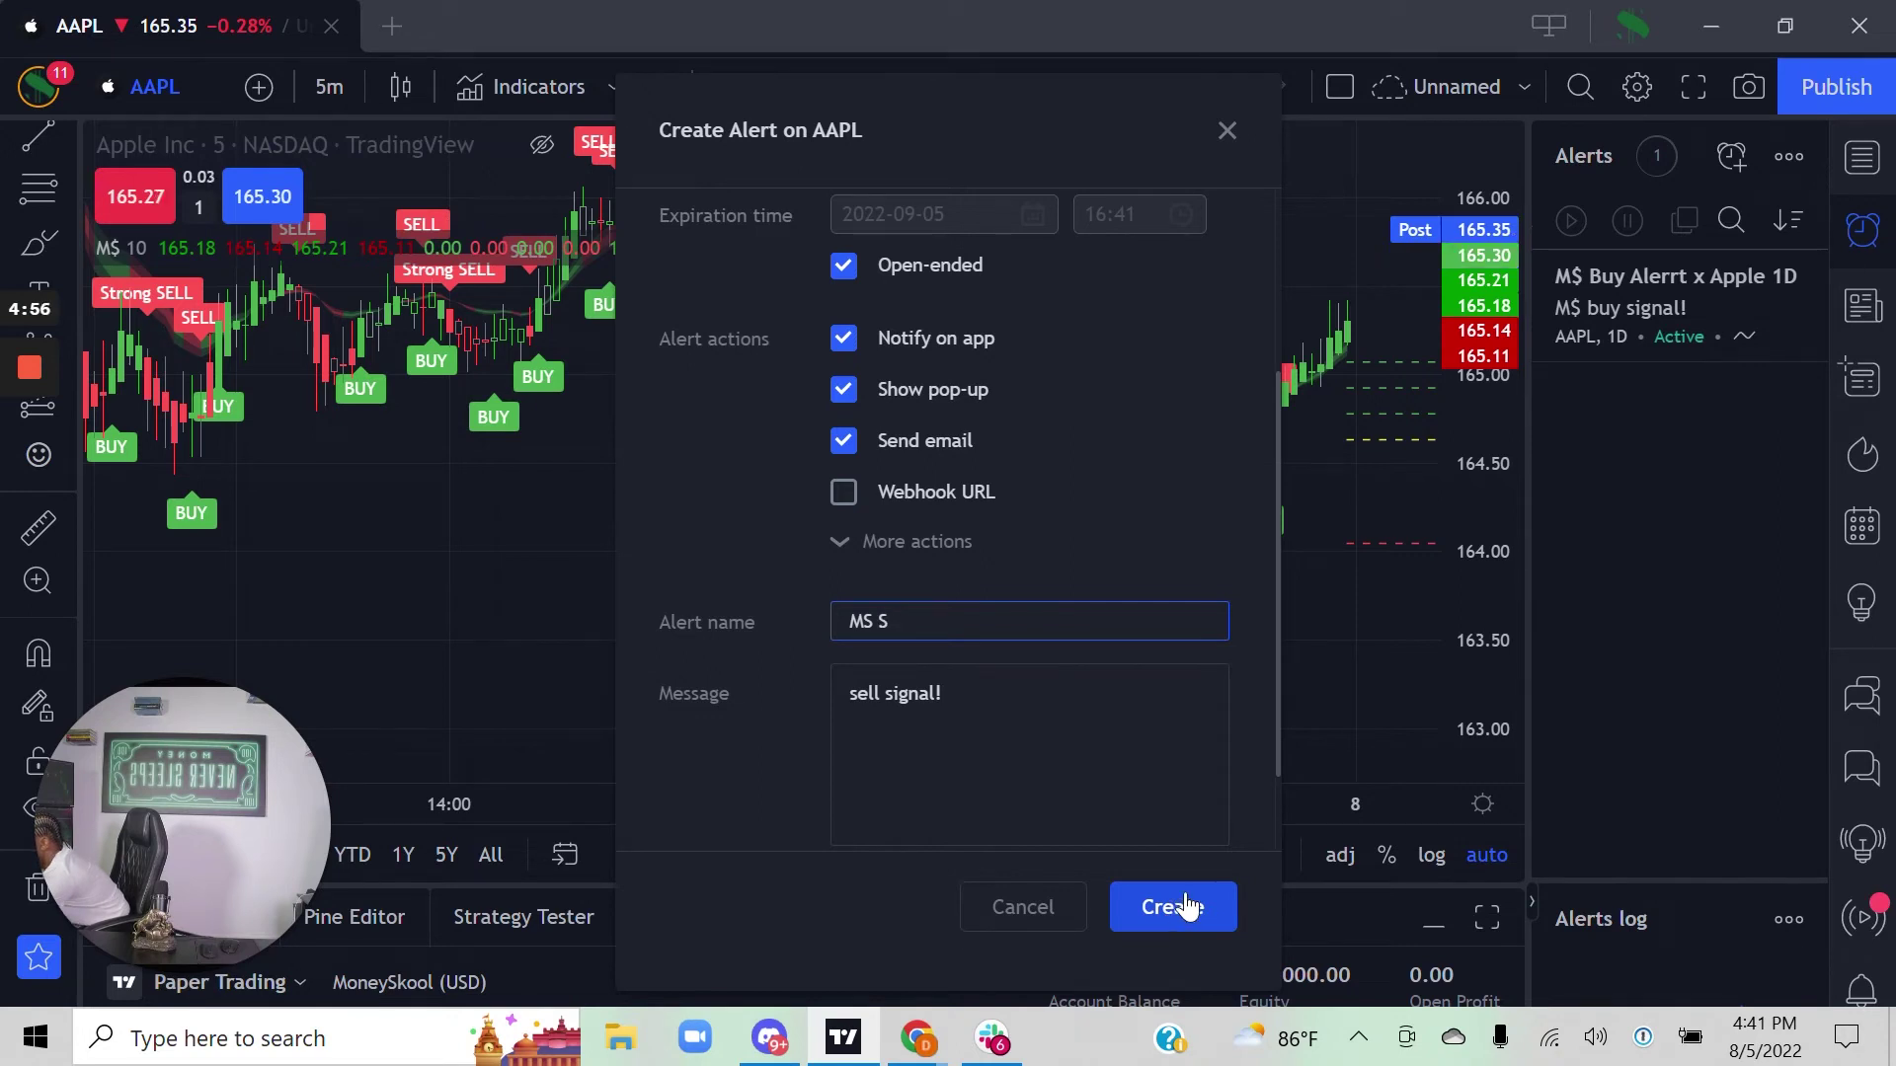
{"action": "type", "text": "Algo Sell x Apple 5M"}
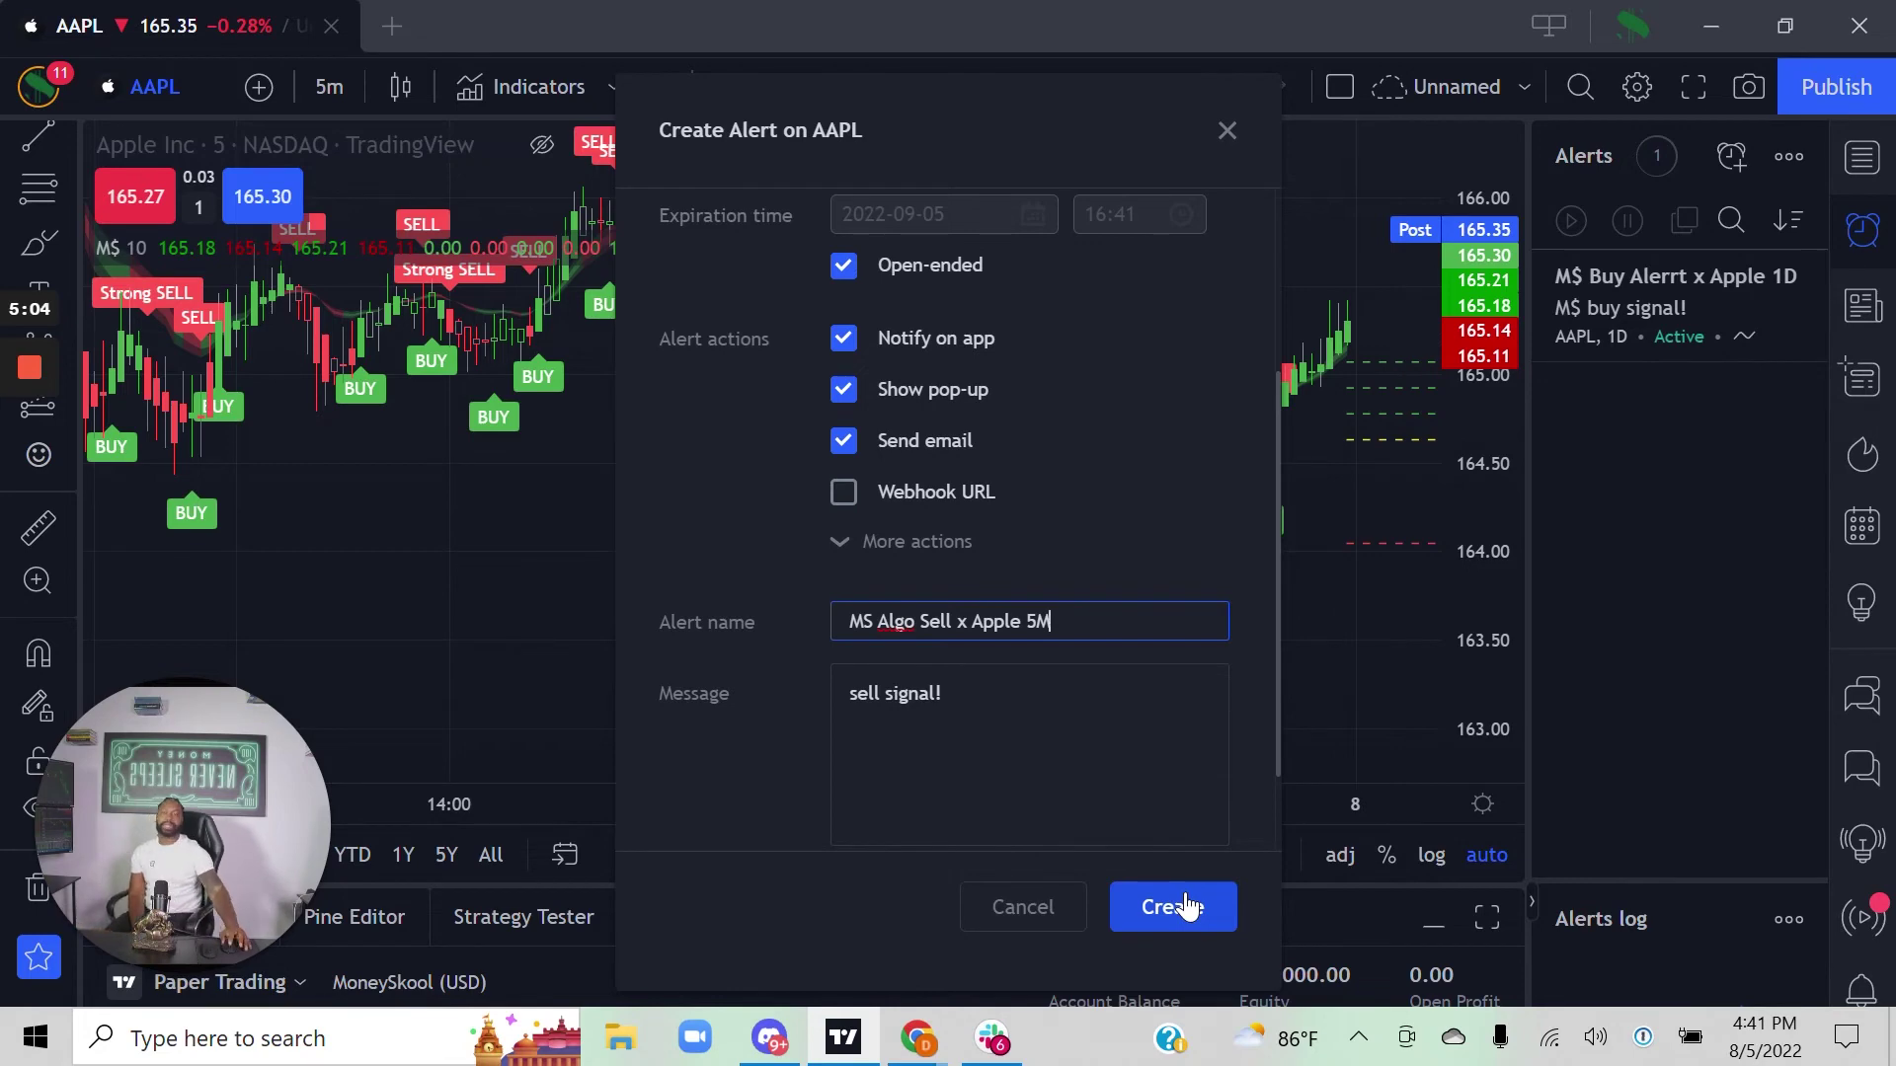
{"action": "left_click", "coordinate": [1185, 905]}
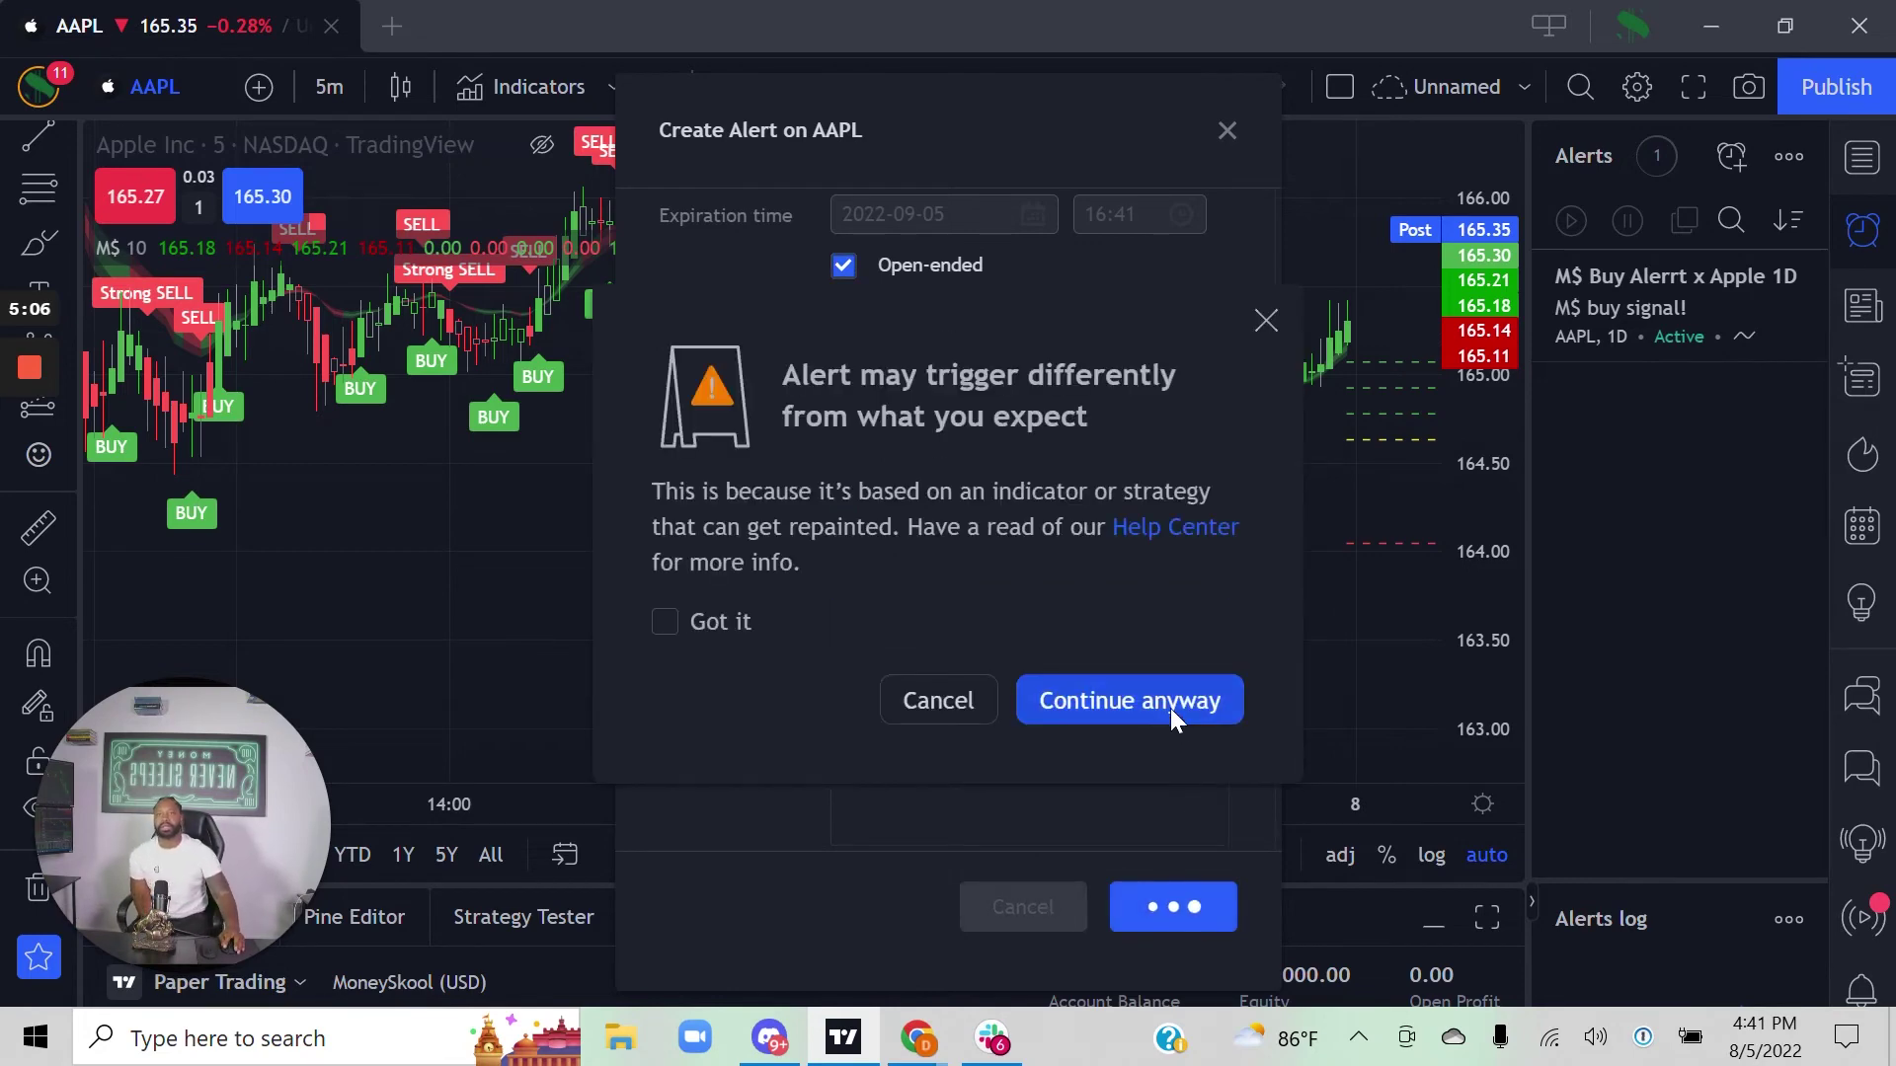
- Accept the repaint warning to activate the 5m sell alert, then pan to show TP, Entry and Stop levels
{"action": "left_click", "coordinate": [1176, 709]}
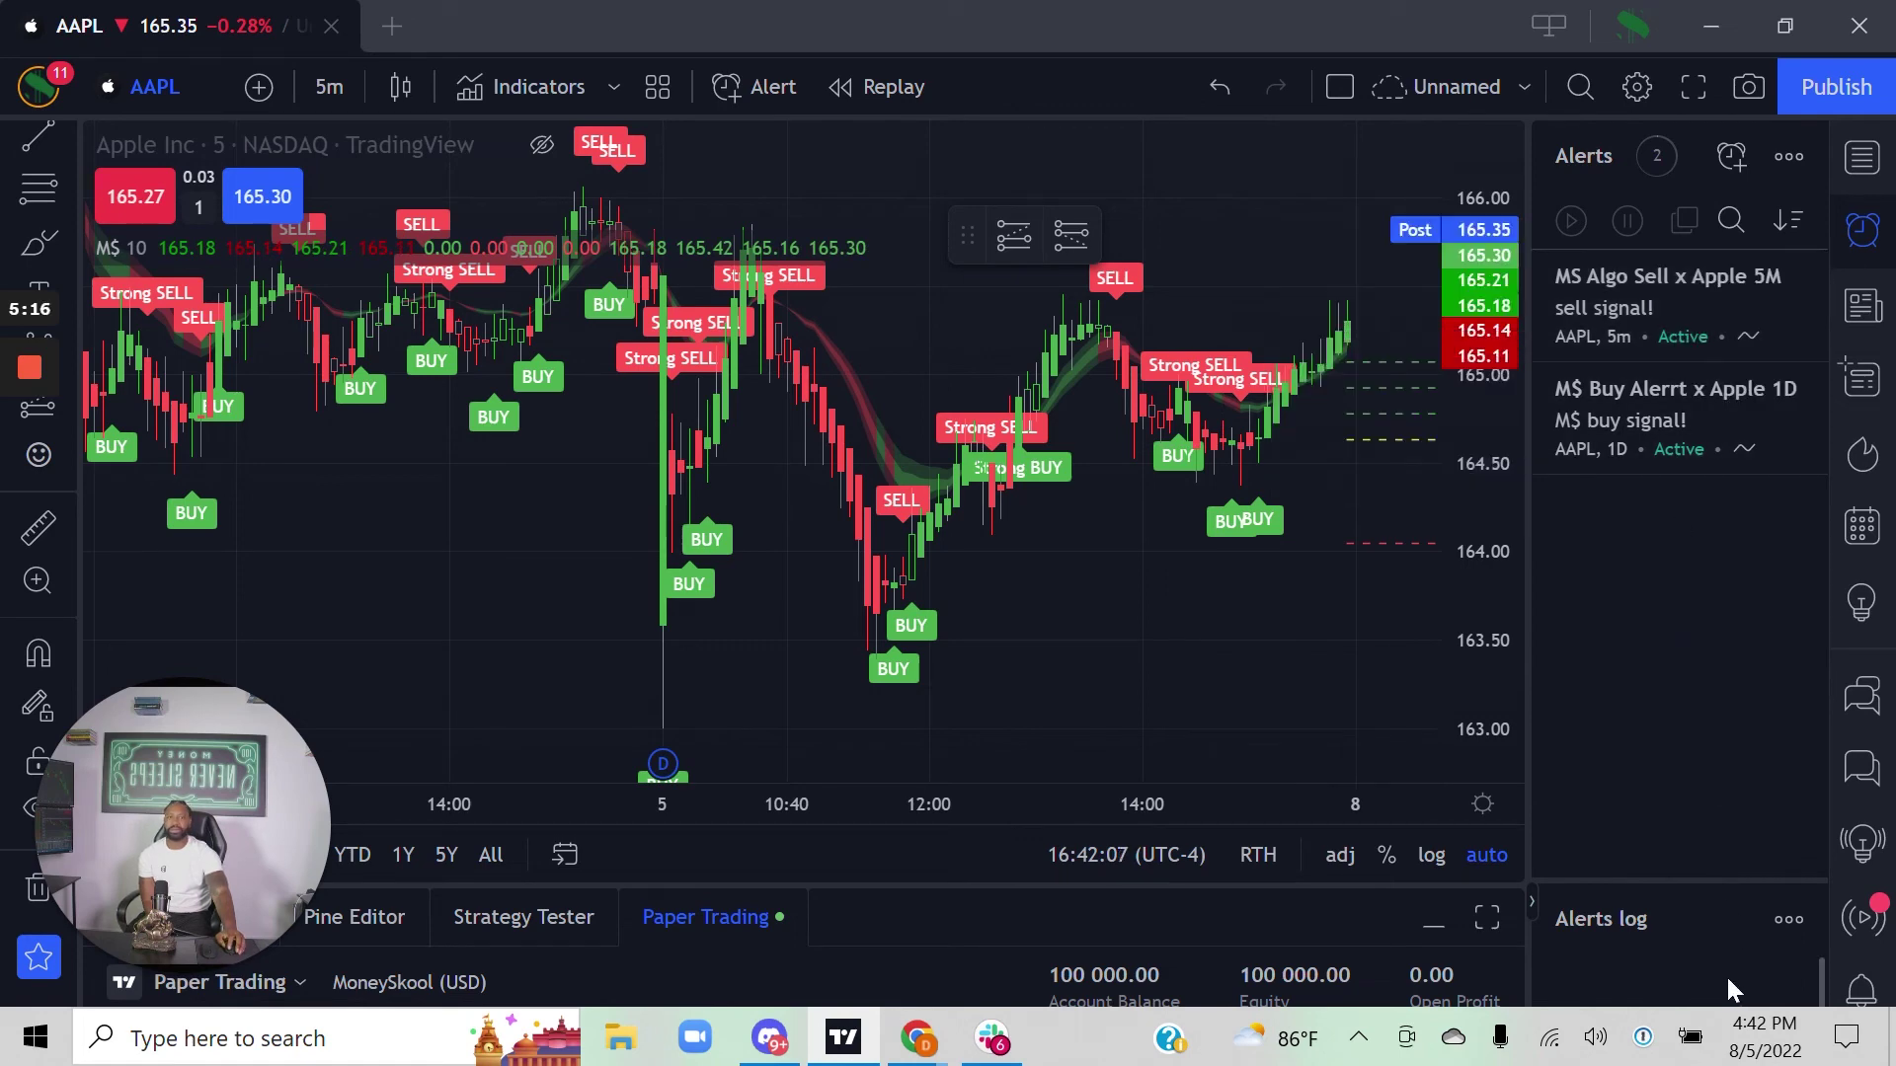
{"action": "left_click_drag", "start_coordinate": [1269, 644], "coordinate": [1104, 657]}
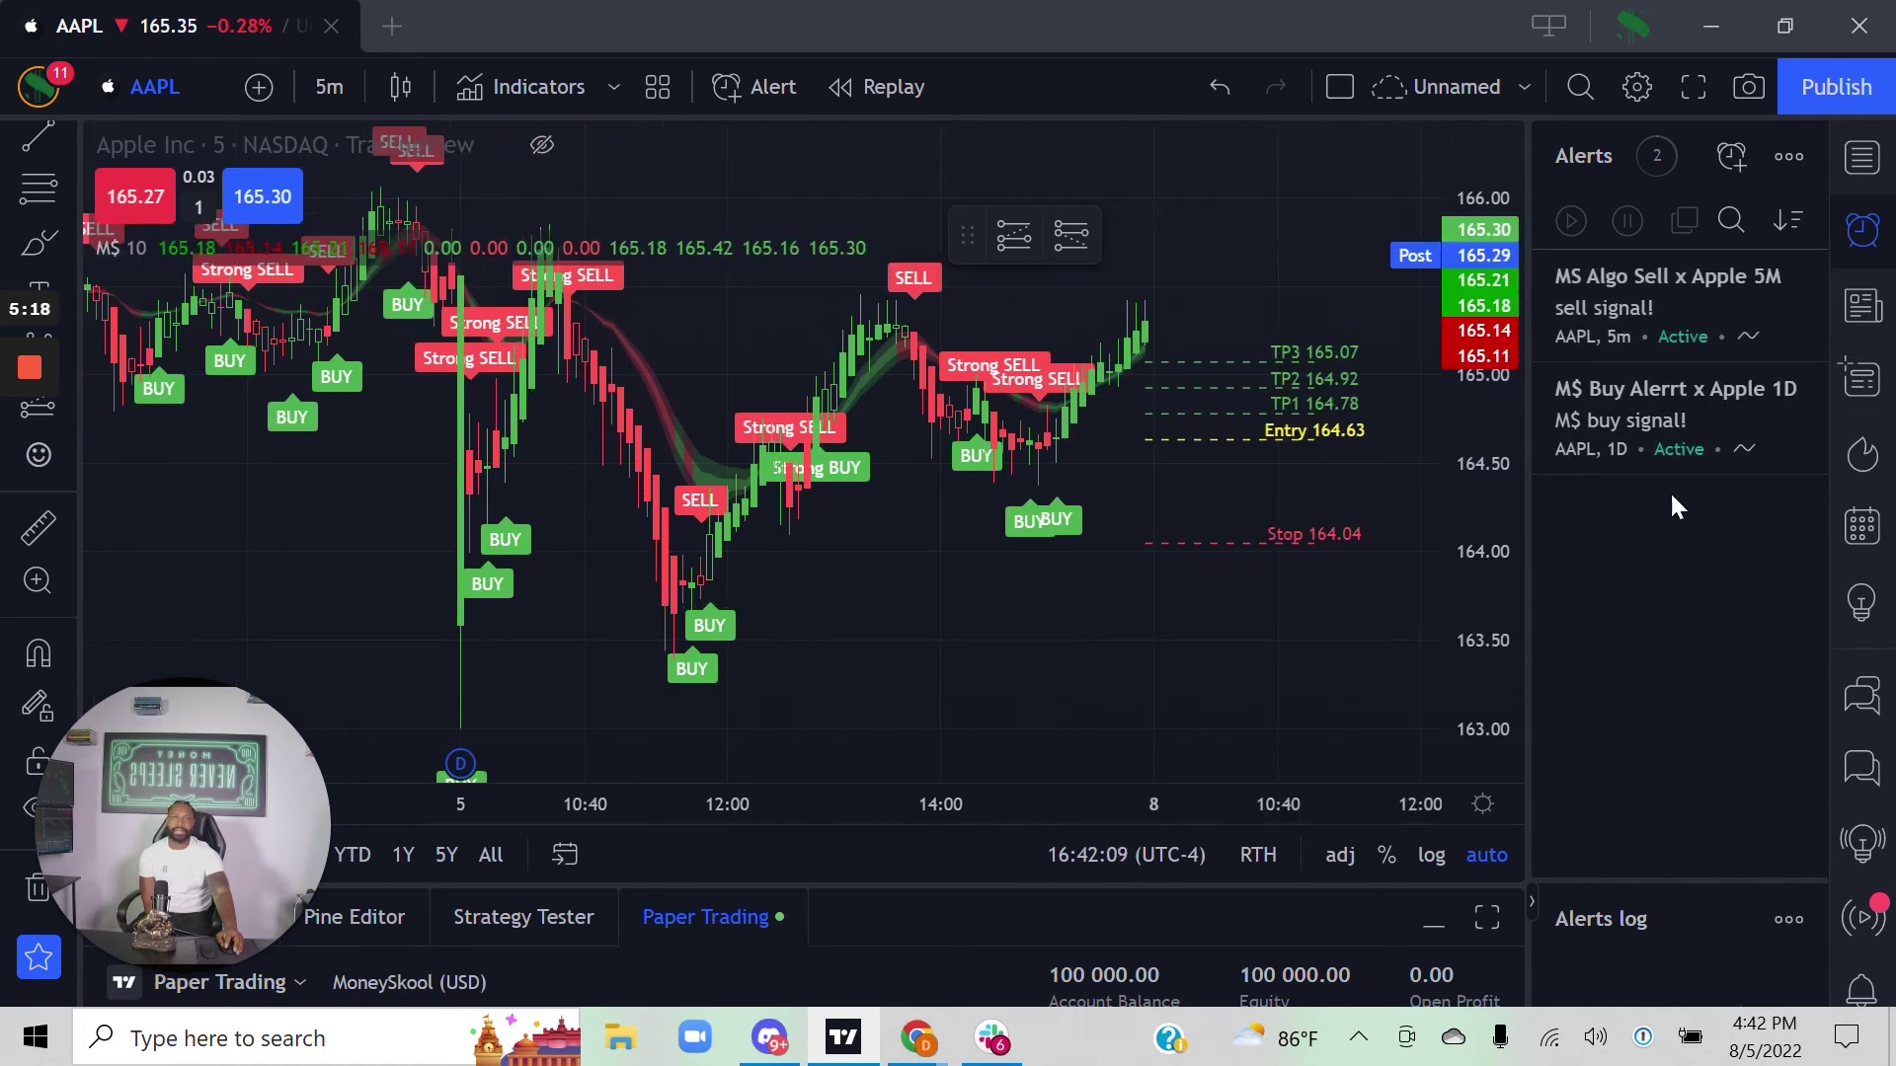